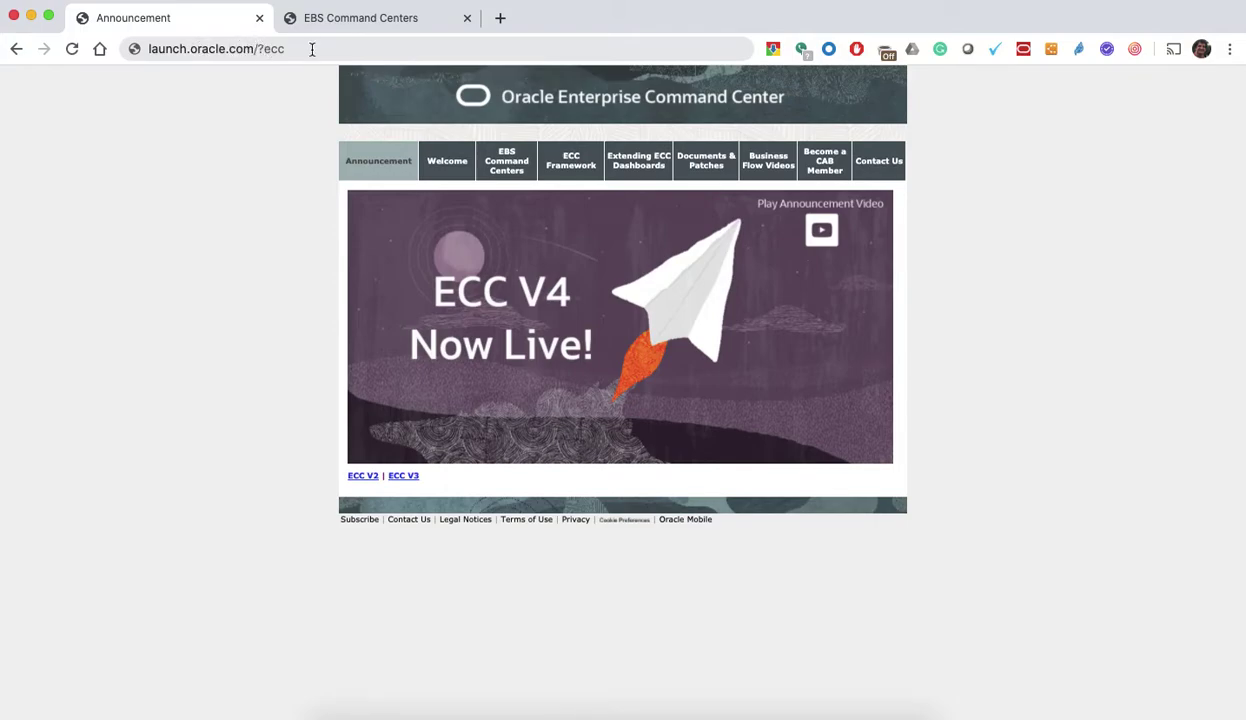
On the EBS Command Centers tab, show the Financials list: Lease Contract, Receivables and Payables.
{"action": "left_click", "coordinate": [364, 46]}
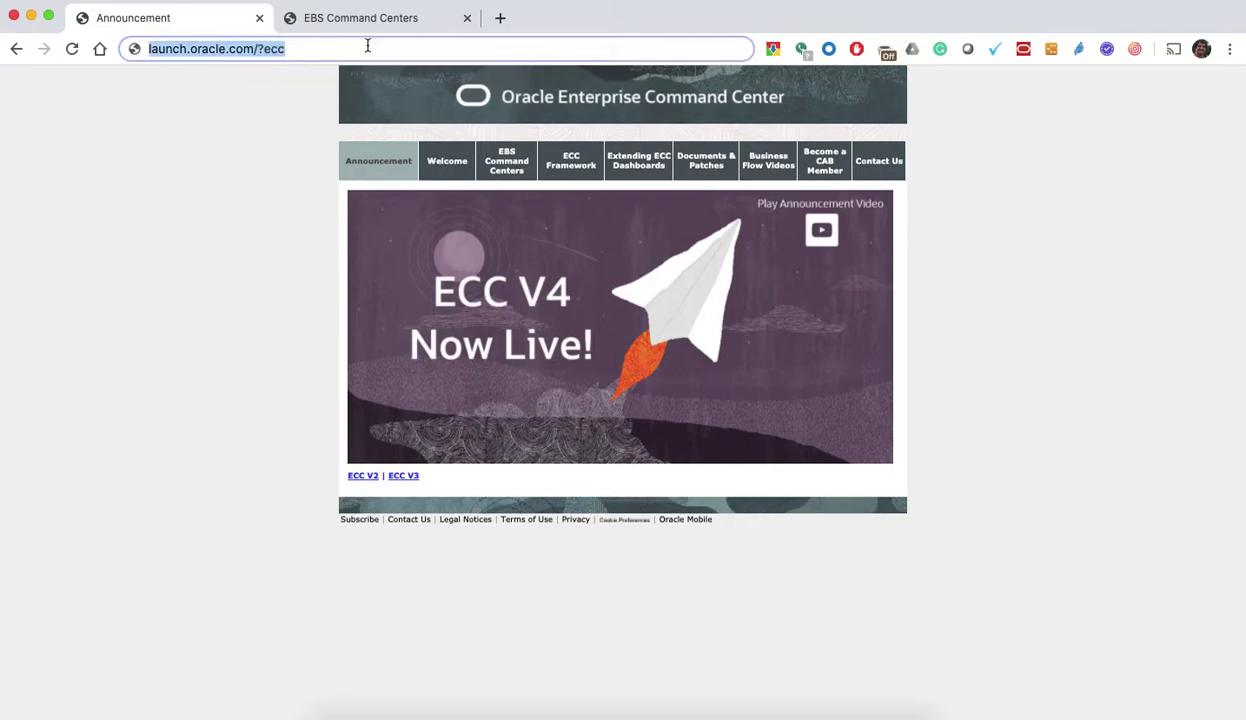
{"action": "left_click", "coordinate": [384, 24]}
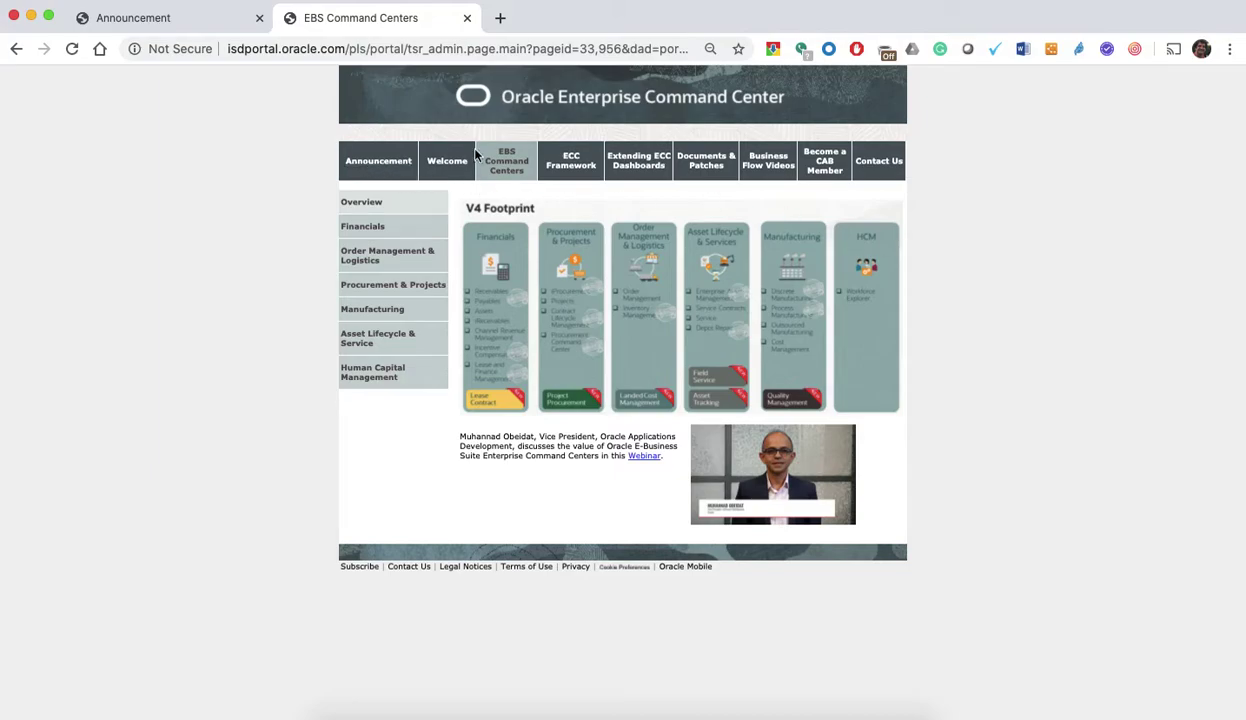
{"action": "left_click", "coordinate": [383, 166]}
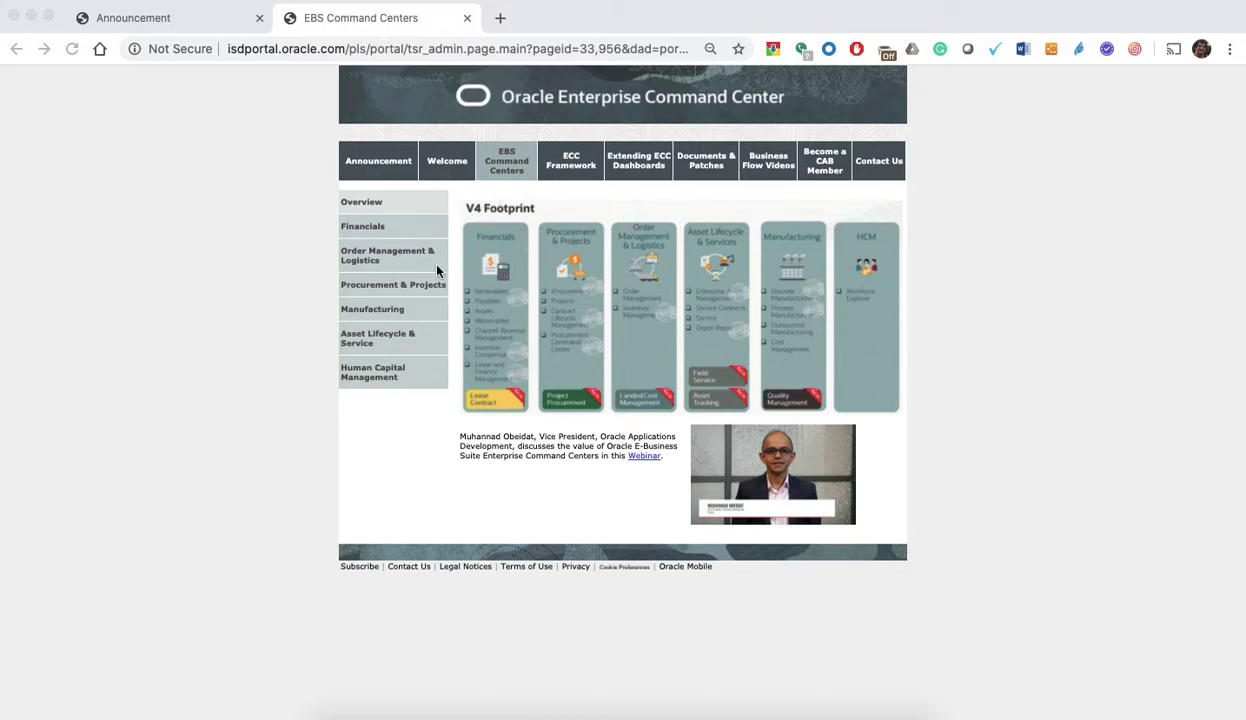
{"action": "left_click", "coordinate": [364, 229]}
{"action": "left_click", "coordinate": [364, 229]}
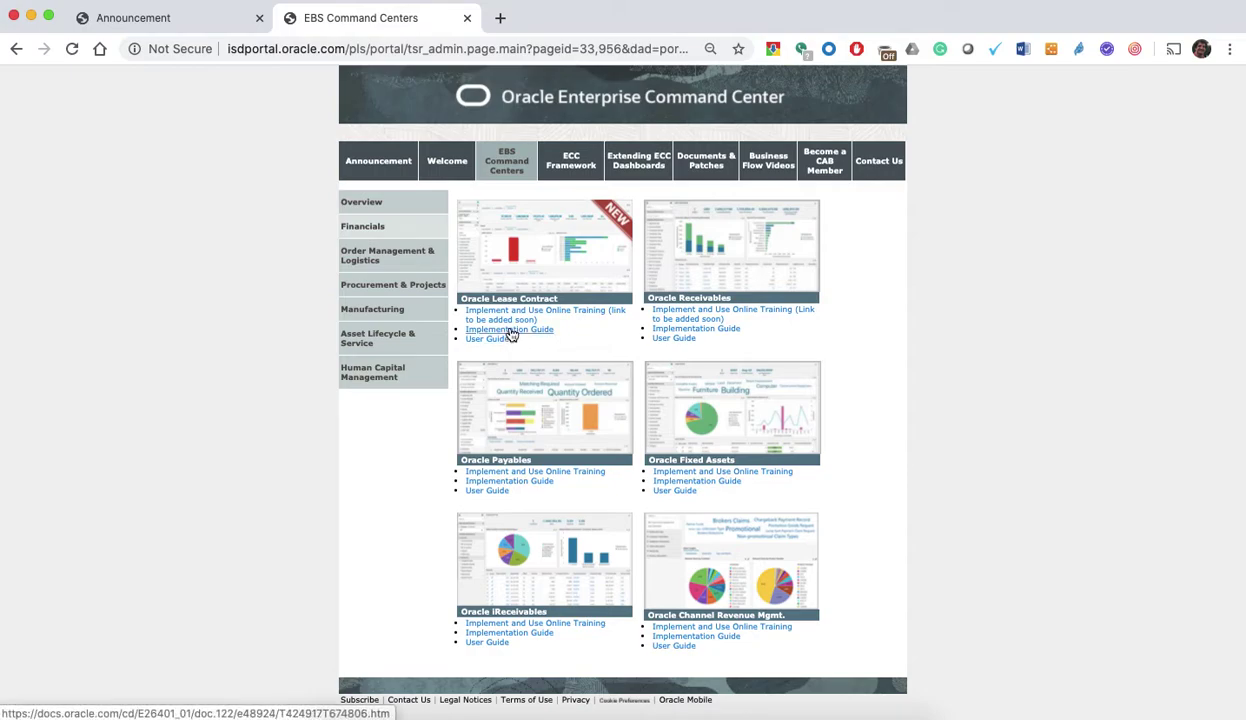
Open the ECC Framework page to view its V4 features.
{"action": "left_click", "coordinate": [563, 167]}
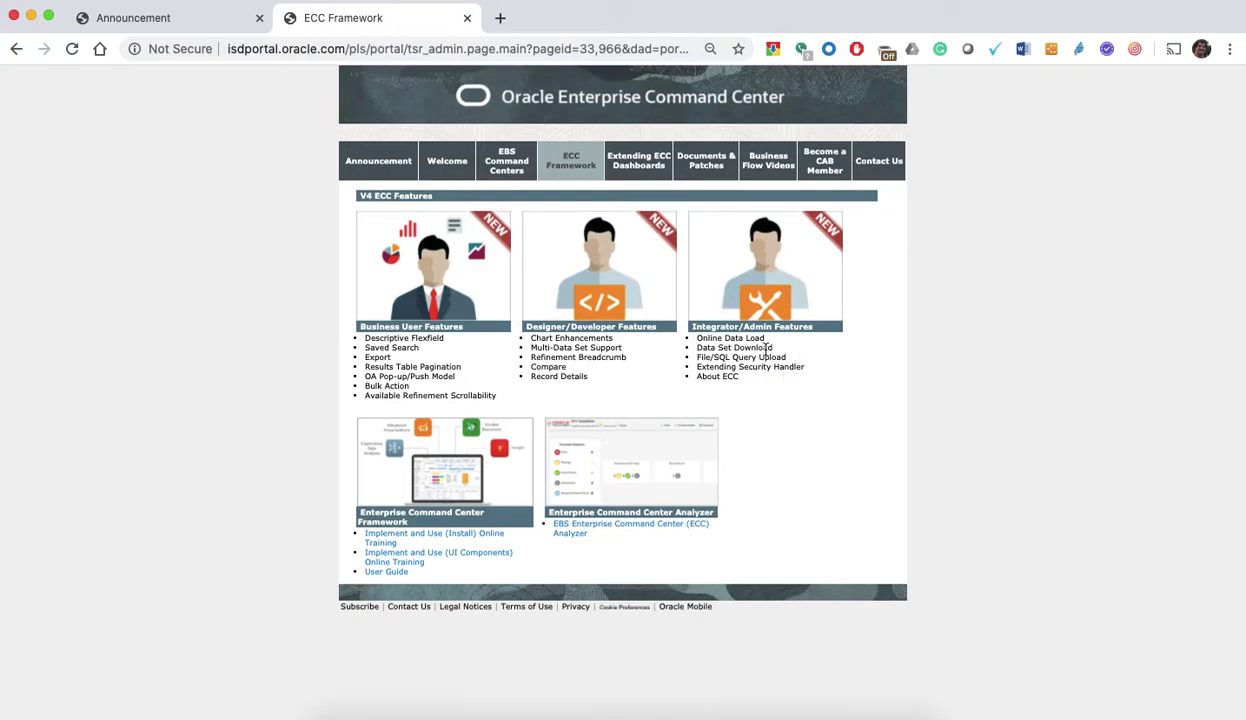
Open the Extending ECC Dashboards page.
{"action": "left_click", "coordinate": [656, 166]}
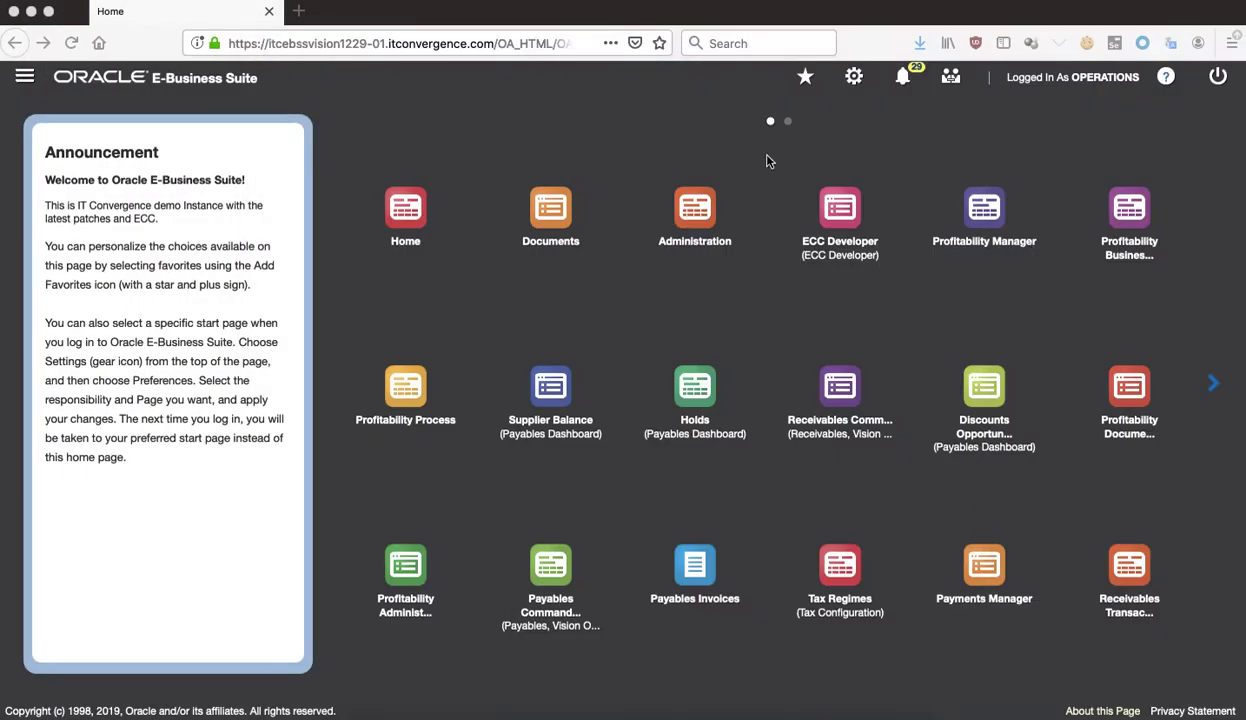
Launch the Payables Command Center tile from the E-Business Suite home page.
{"action": "left_click", "coordinate": [480, 125]}
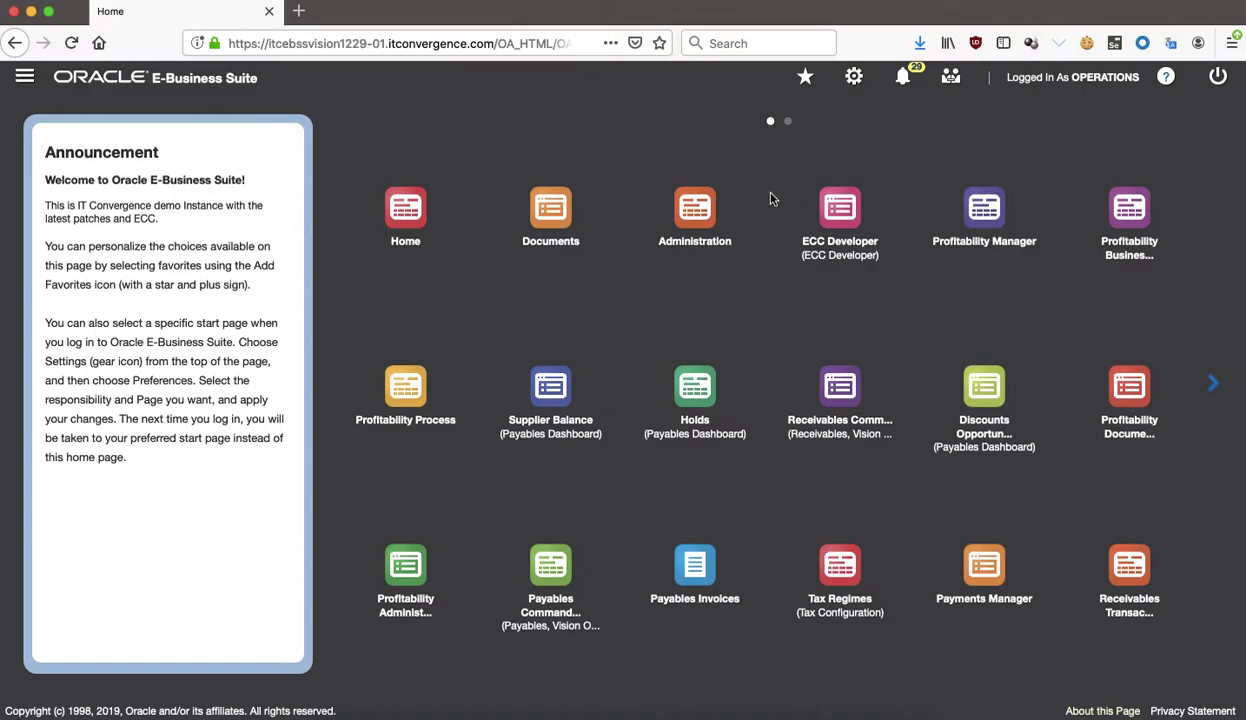
{"action": "left_click", "coordinate": [549, 578]}
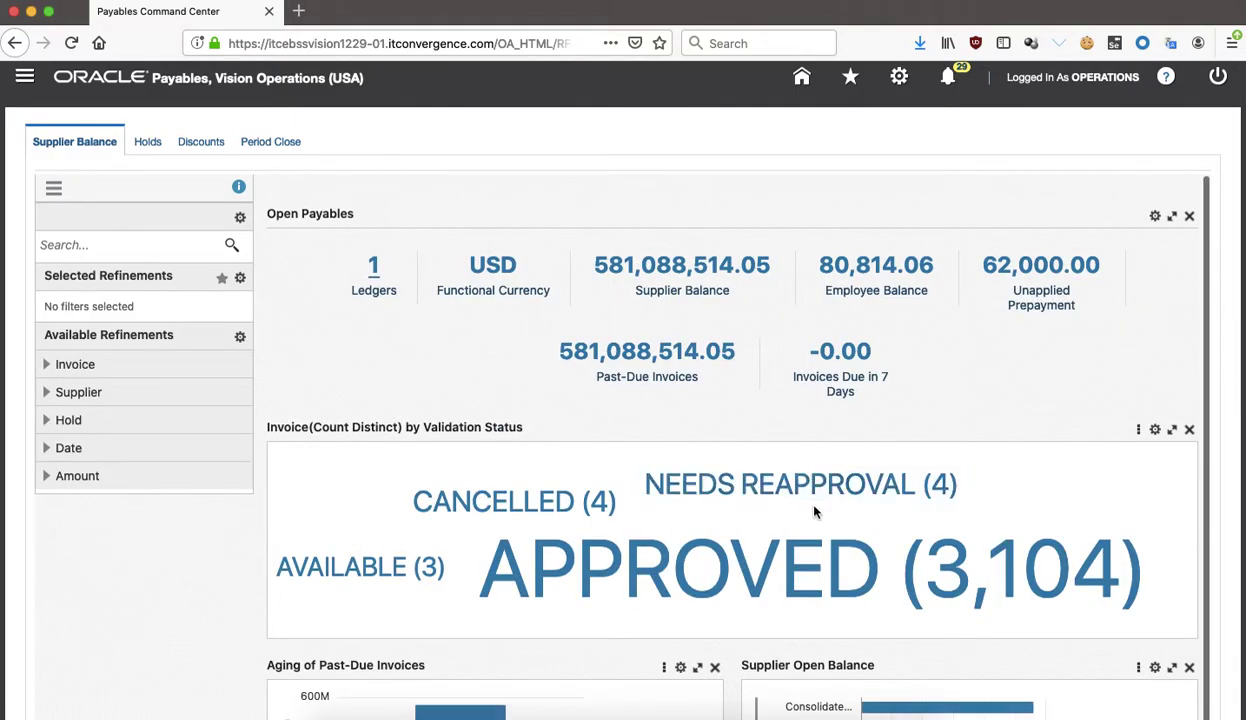
Scroll to the invoice table and back, then list the Approved and Consolidated saved searches.
{"action": "scroll", "coordinate": [840, 509], "scroll_direction": "down", "scroll_amount": 3}
{"action": "scroll", "coordinate": [672, 510], "scroll_direction": "down", "scroll_amount": 5}
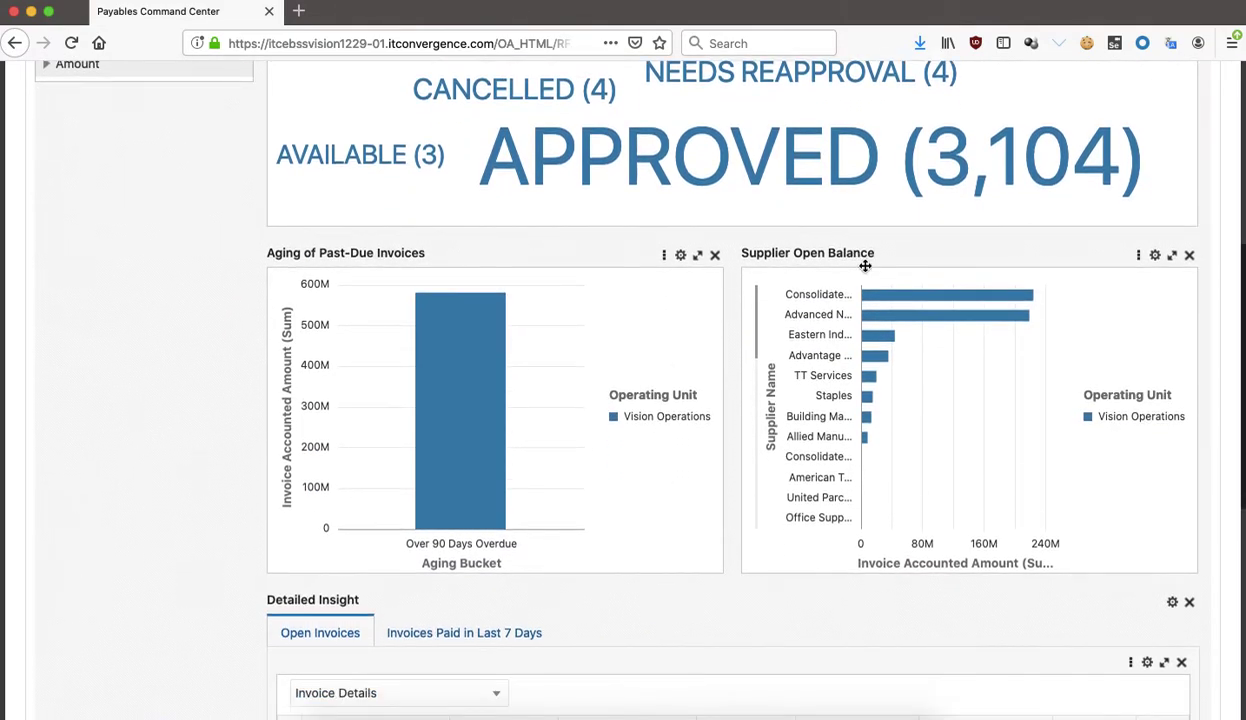
{"action": "scroll", "coordinate": [666, 385], "scroll_direction": "down", "scroll_amount": 7}
{"action": "scroll", "coordinate": [666, 385], "scroll_direction": "down", "scroll_amount": 3}
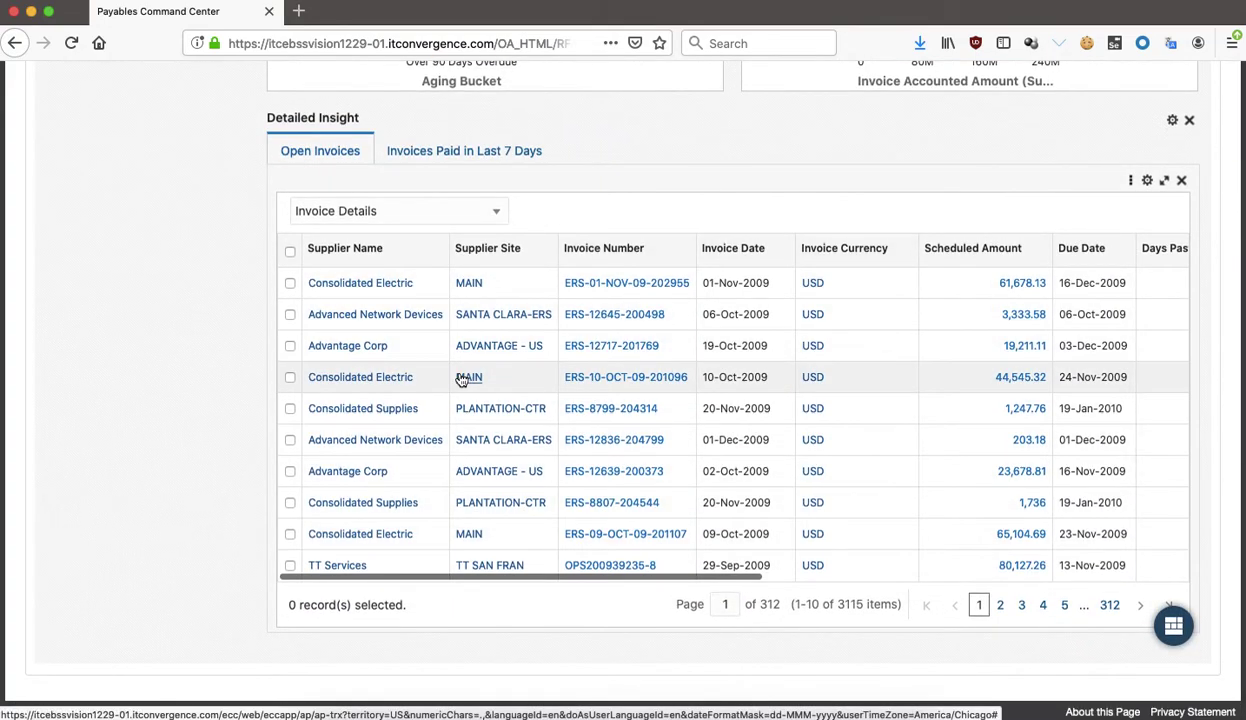
{"action": "scroll", "coordinate": [464, 375], "scroll_direction": "up", "scroll_amount": 5}
{"action": "scroll", "coordinate": [459, 373], "scroll_direction": "up", "scroll_amount": 12}
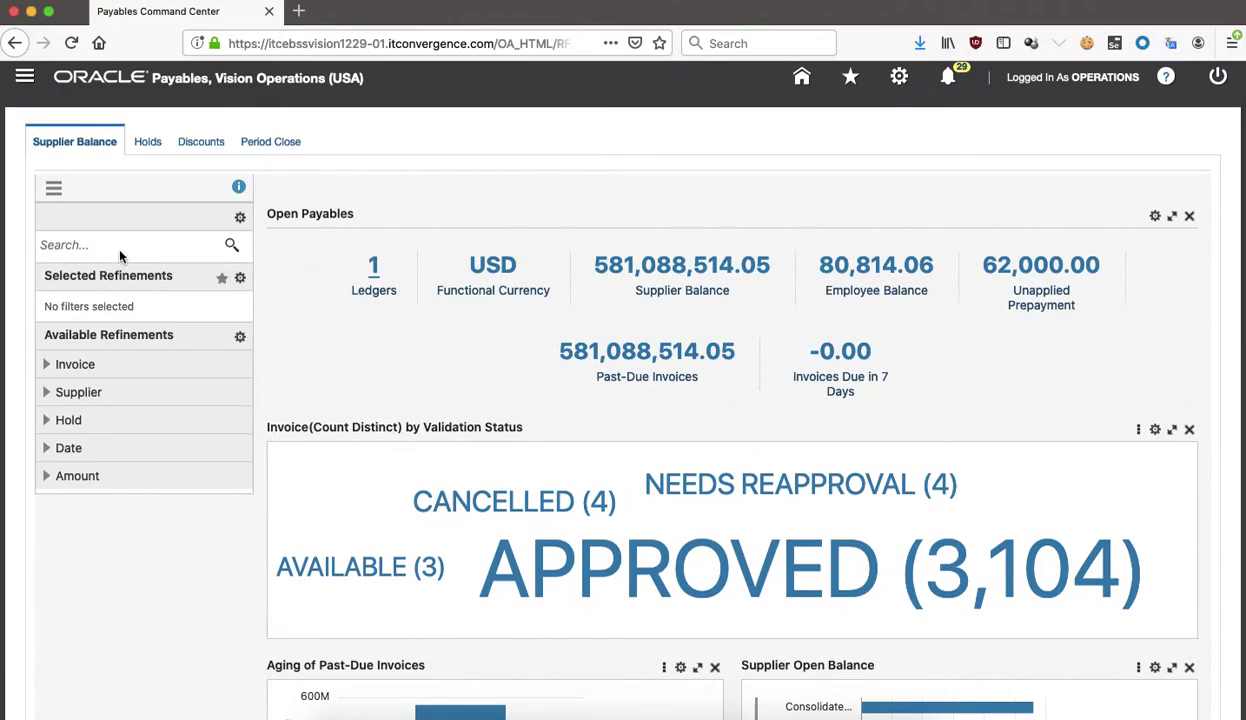
{"action": "left_click", "coordinate": [119, 247]}
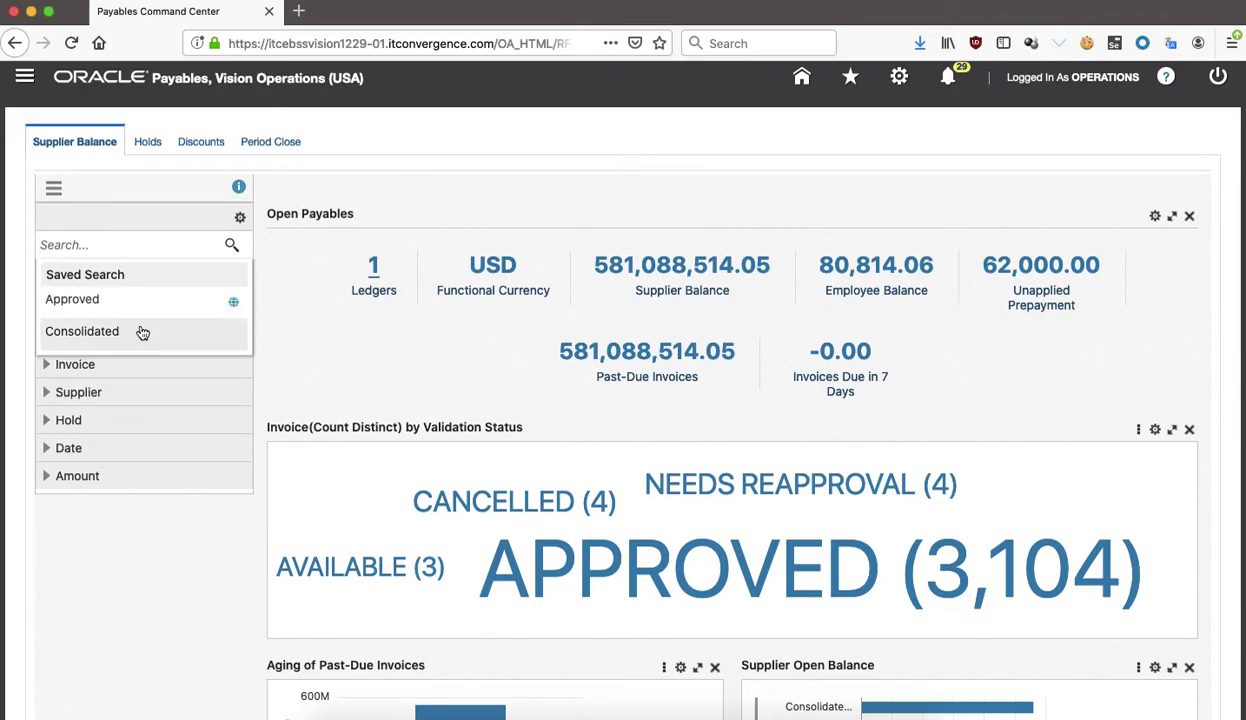
Apply the Approved saved search, showing supplier balance 223,892,057.97 and Standard (708) invoices.
{"action": "left_click", "coordinate": [148, 226]}
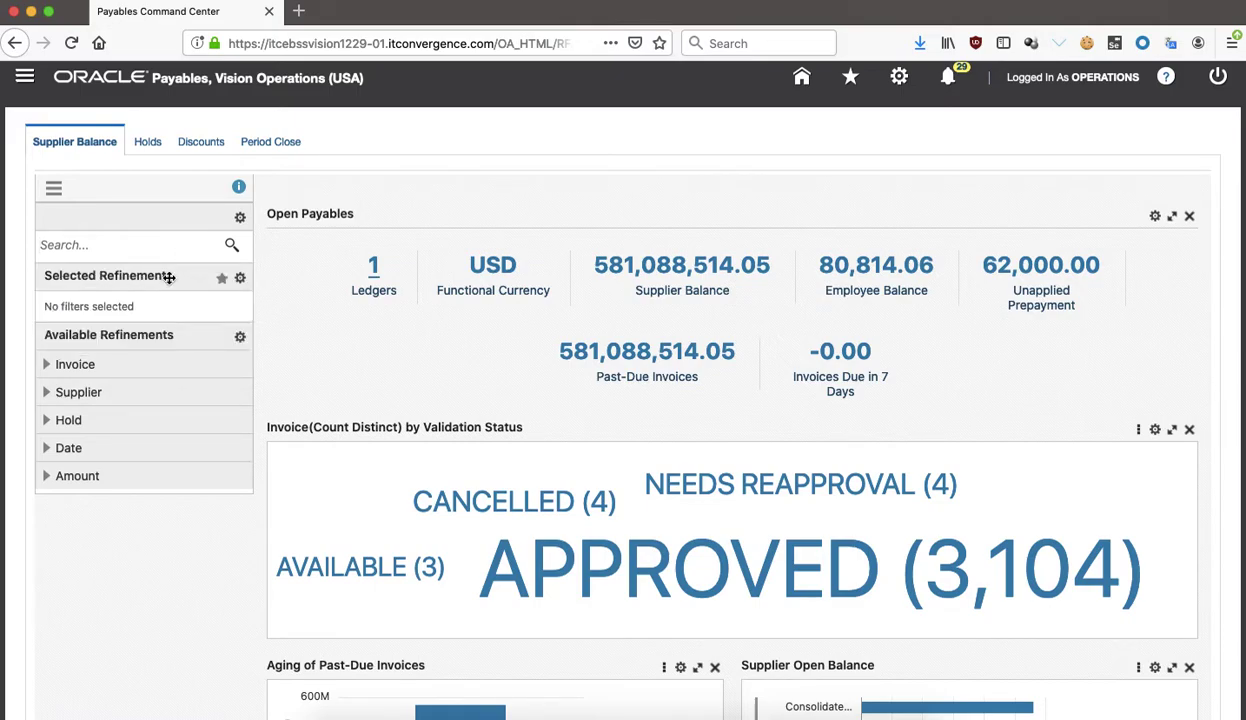
{"action": "left_click", "coordinate": [138, 255]}
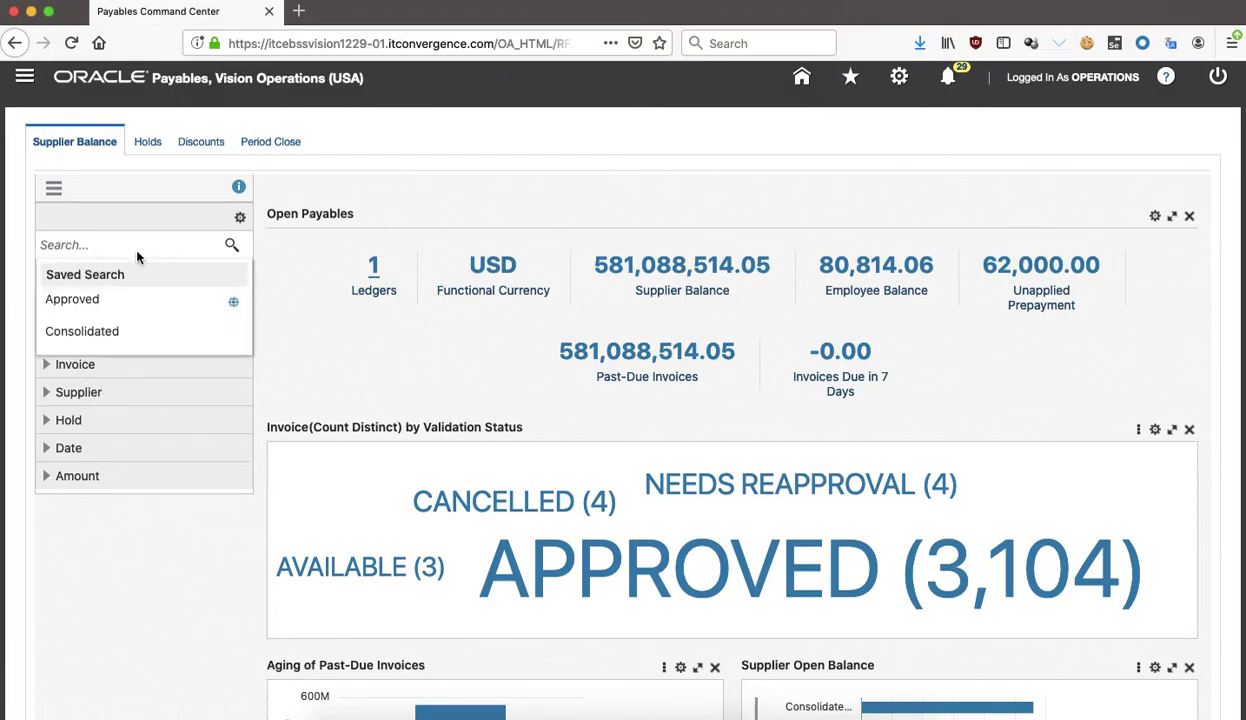
{"action": "left_click", "coordinate": [203, 305]}
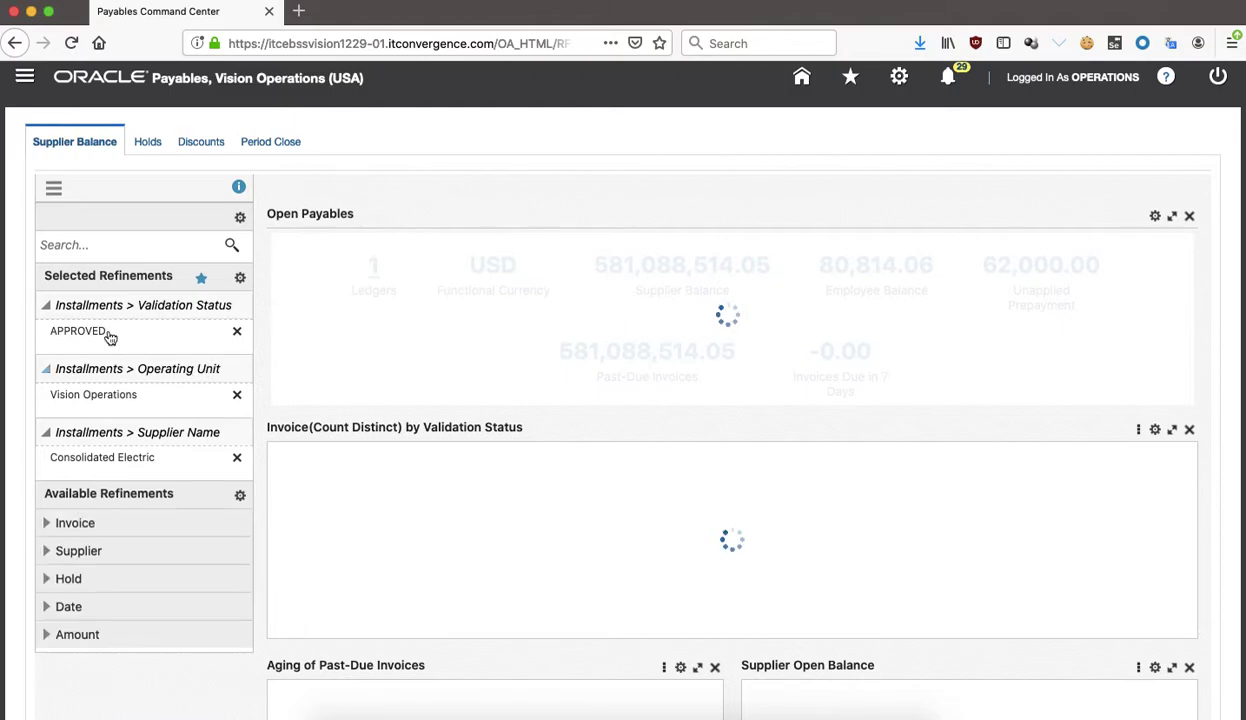
{"action": "left_click", "coordinate": [570, 538]}
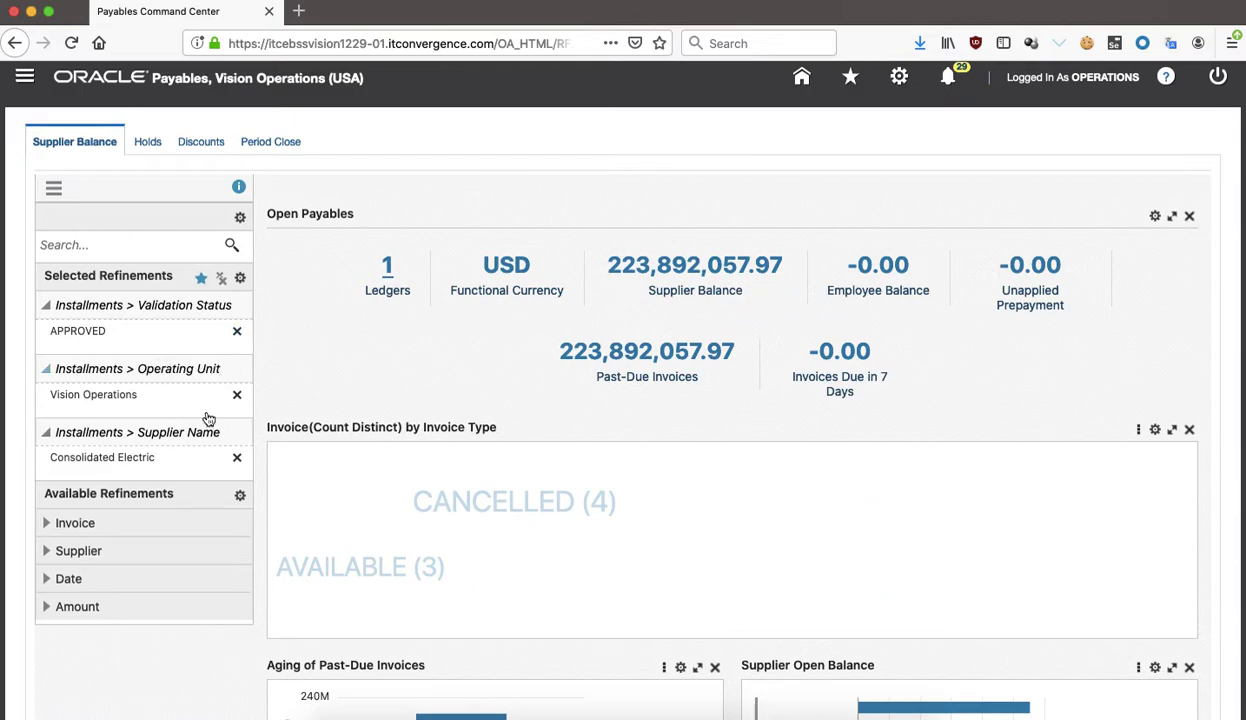
{"action": "scroll", "coordinate": [208, 418], "scroll_direction": "down", "scroll_amount": 1}
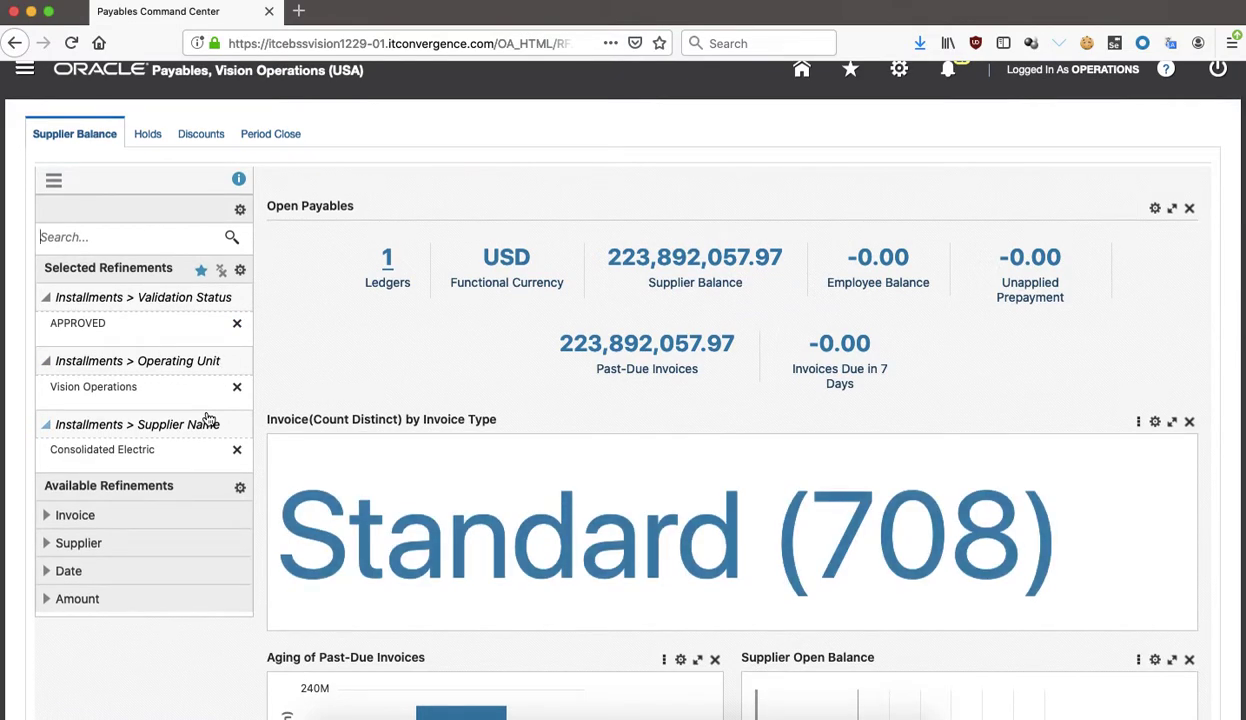
{"action": "scroll", "coordinate": [208, 418], "scroll_direction": "down", "scroll_amount": 1}
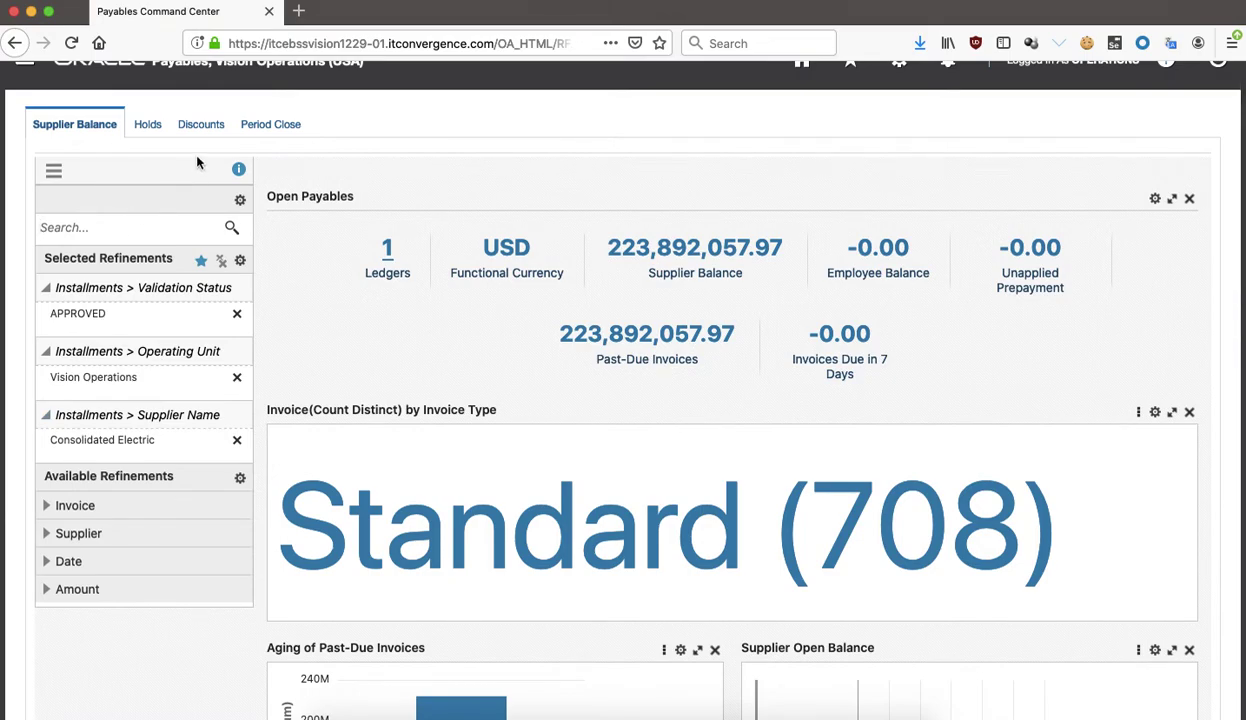
{"action": "scroll", "coordinate": [203, 165], "scroll_direction": "up", "scroll_amount": 1}
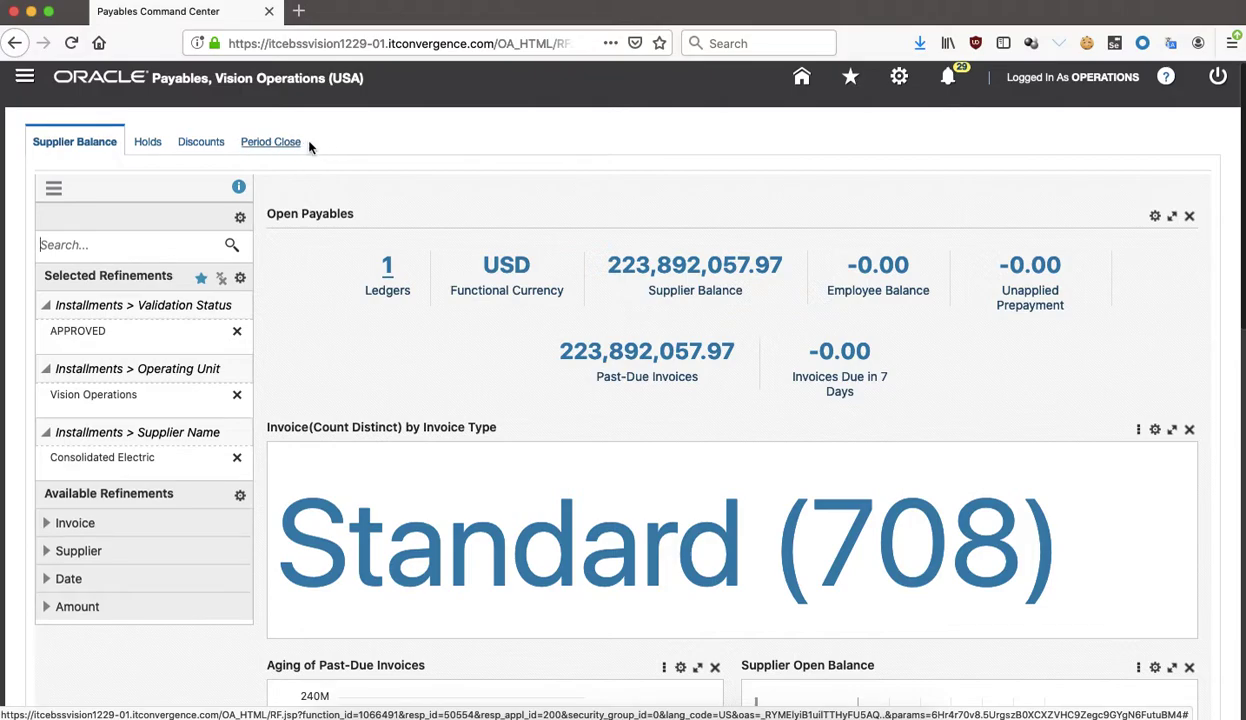
Open the Period Close dashboard and remove the APPROVED and Consolidated Electric refinements.
{"action": "left_click", "coordinate": [275, 143]}
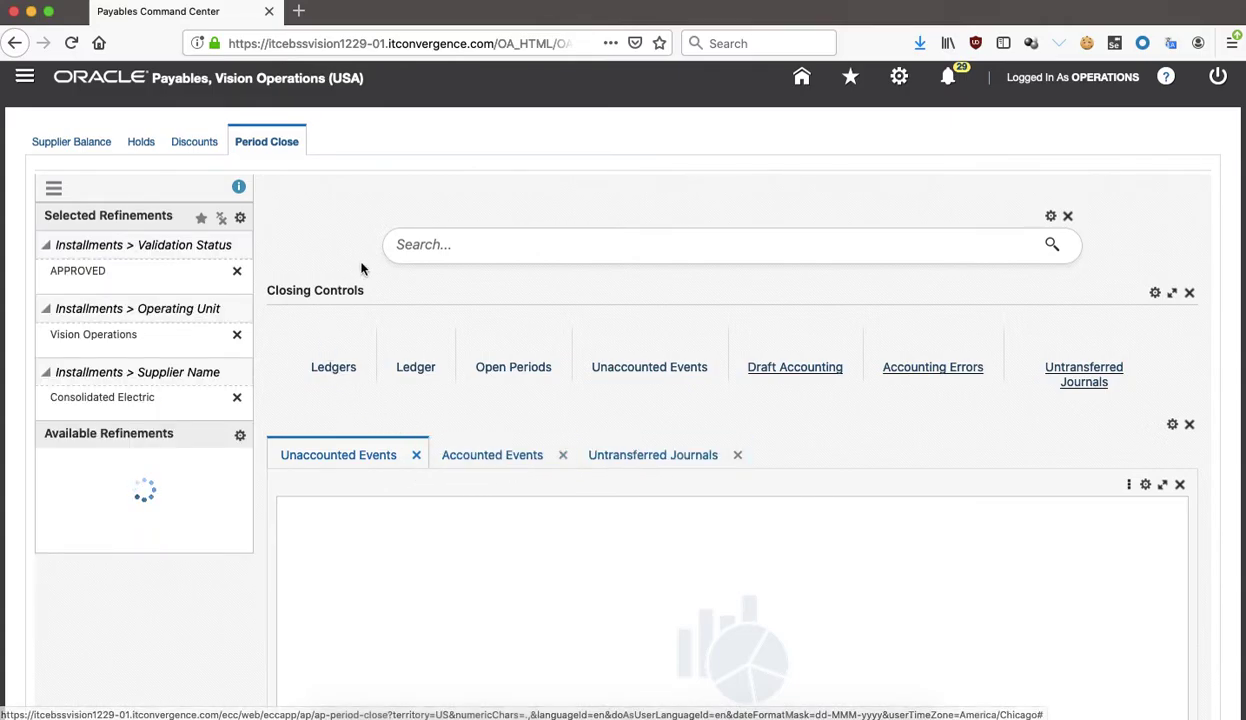
{"action": "left_click", "coordinate": [237, 272]}
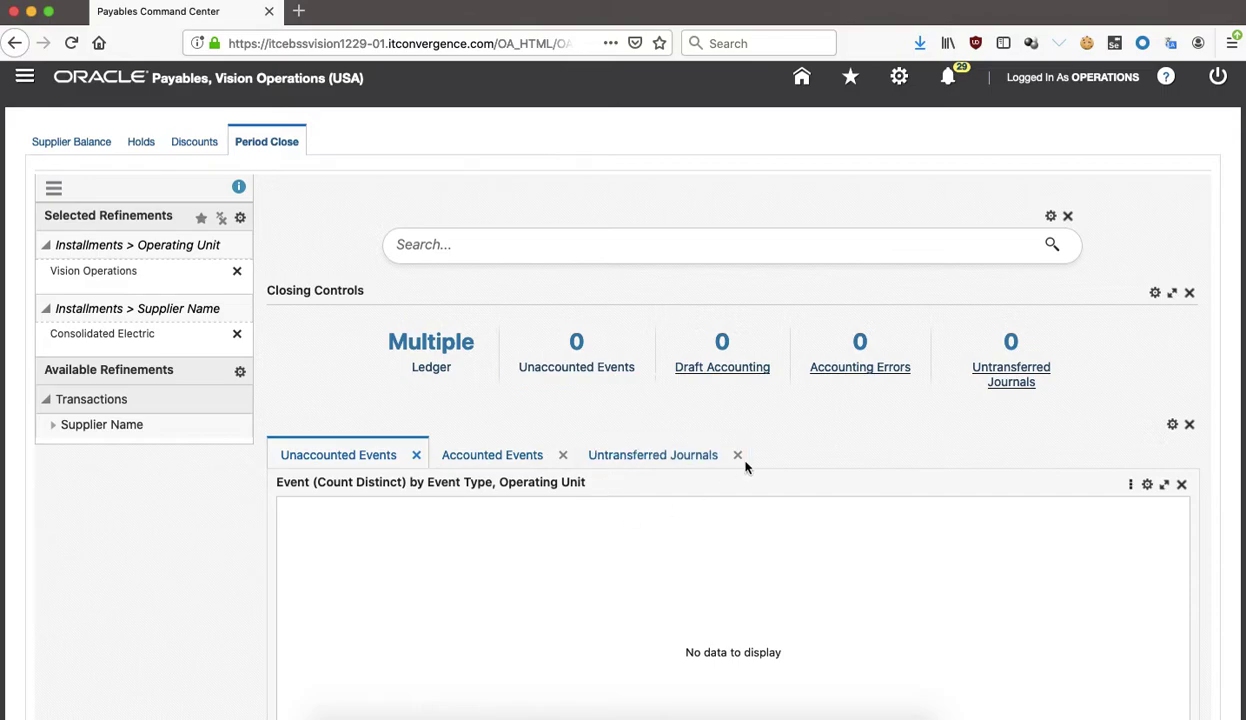
{"action": "left_click", "coordinate": [698, 470]}
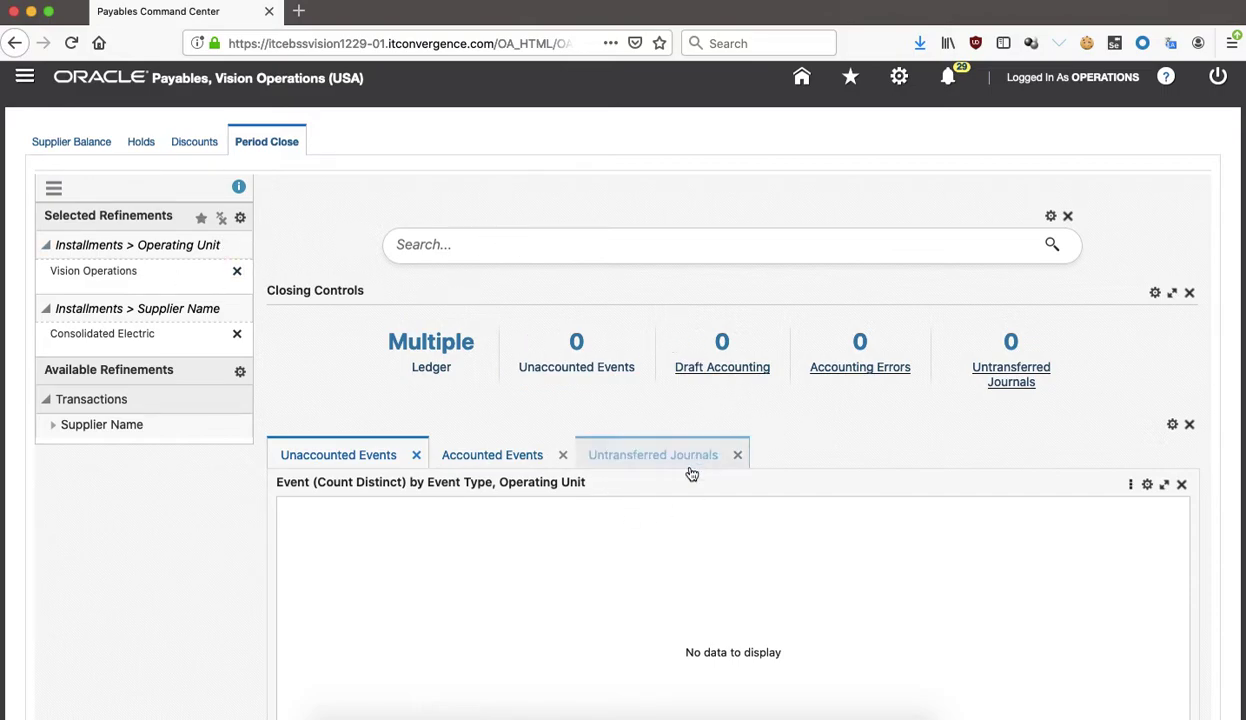
{"action": "scroll", "coordinate": [335, 448], "scroll_direction": "down", "scroll_amount": 2}
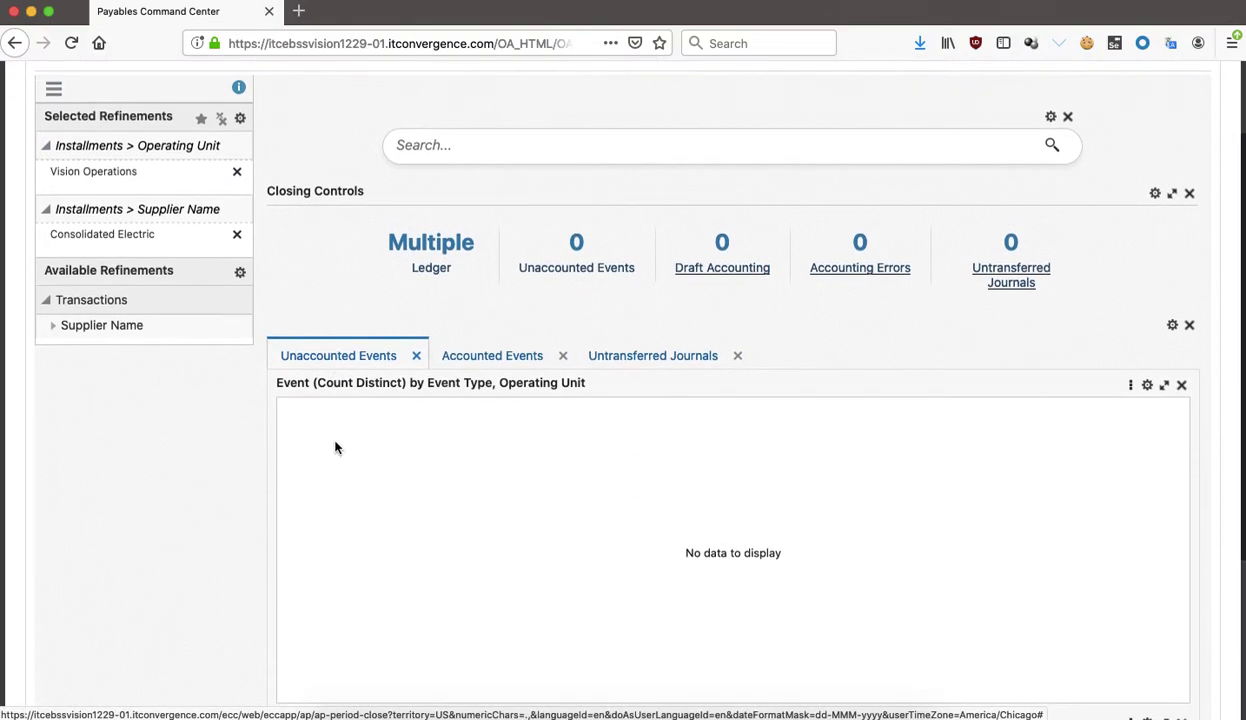
{"action": "scroll", "coordinate": [242, 305], "scroll_direction": "up", "scroll_amount": 2}
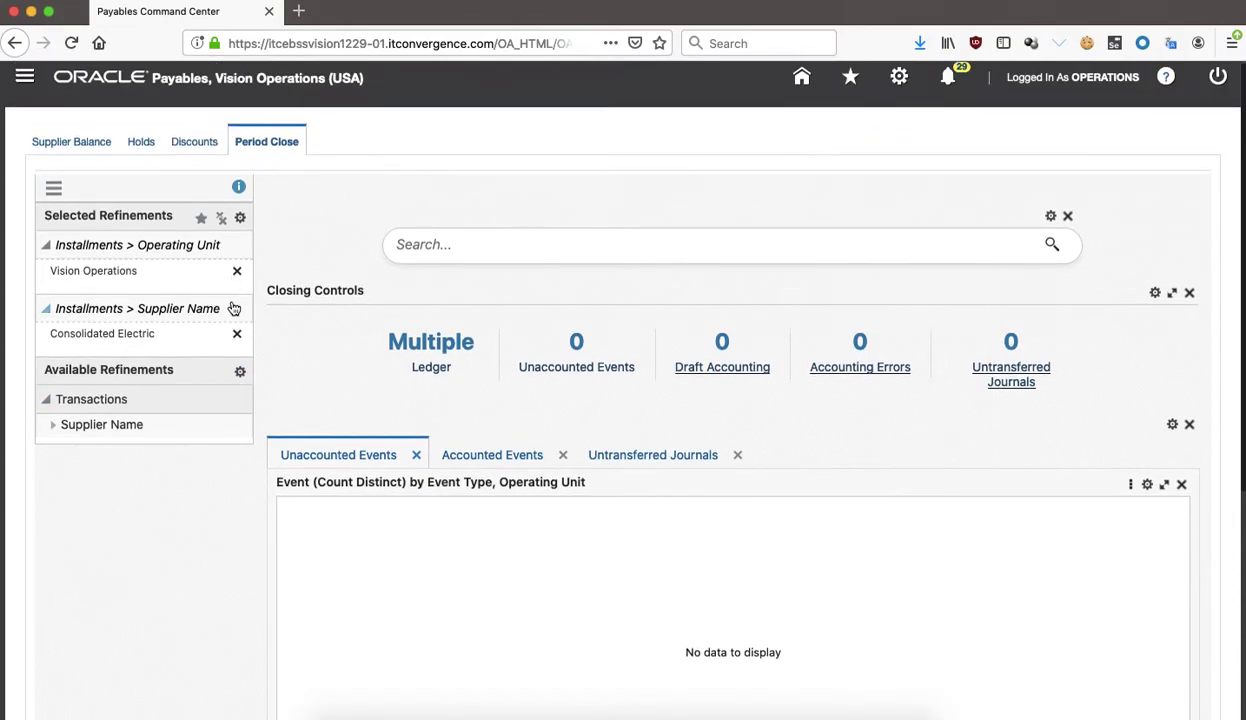
{"action": "left_click", "coordinate": [237, 334]}
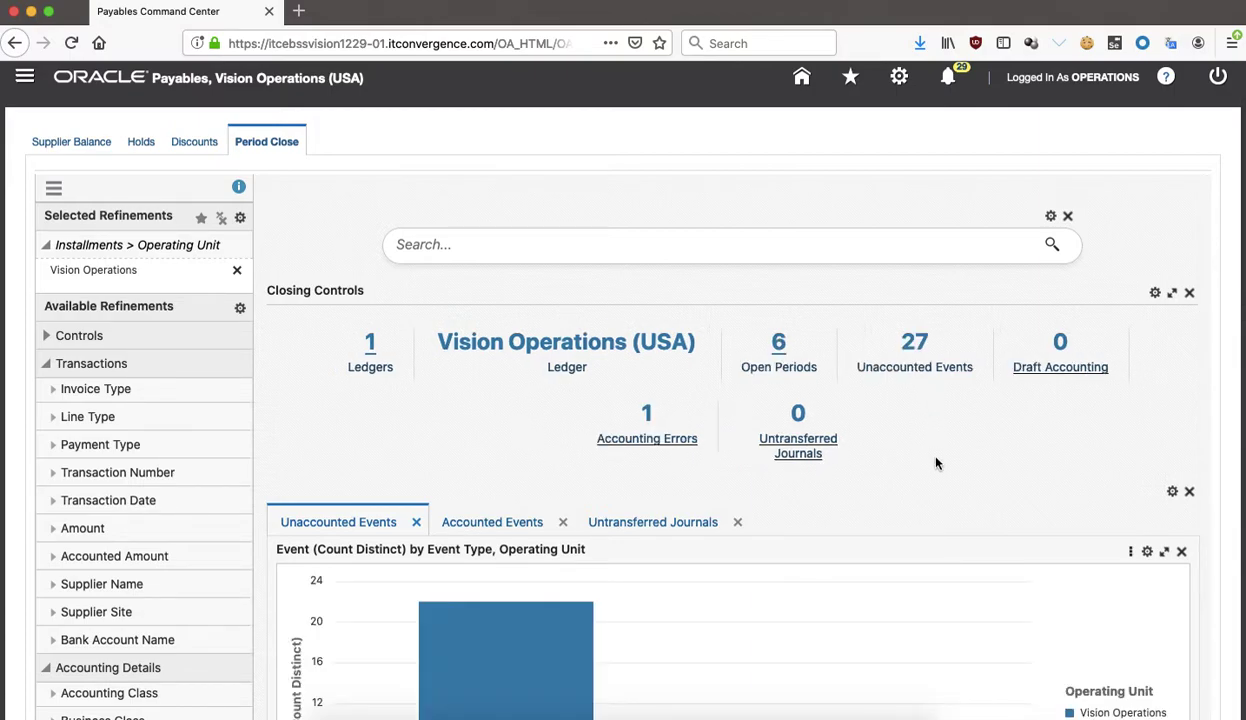
{"action": "scroll", "coordinate": [950, 460], "scroll_direction": "down", "scroll_amount": 4}
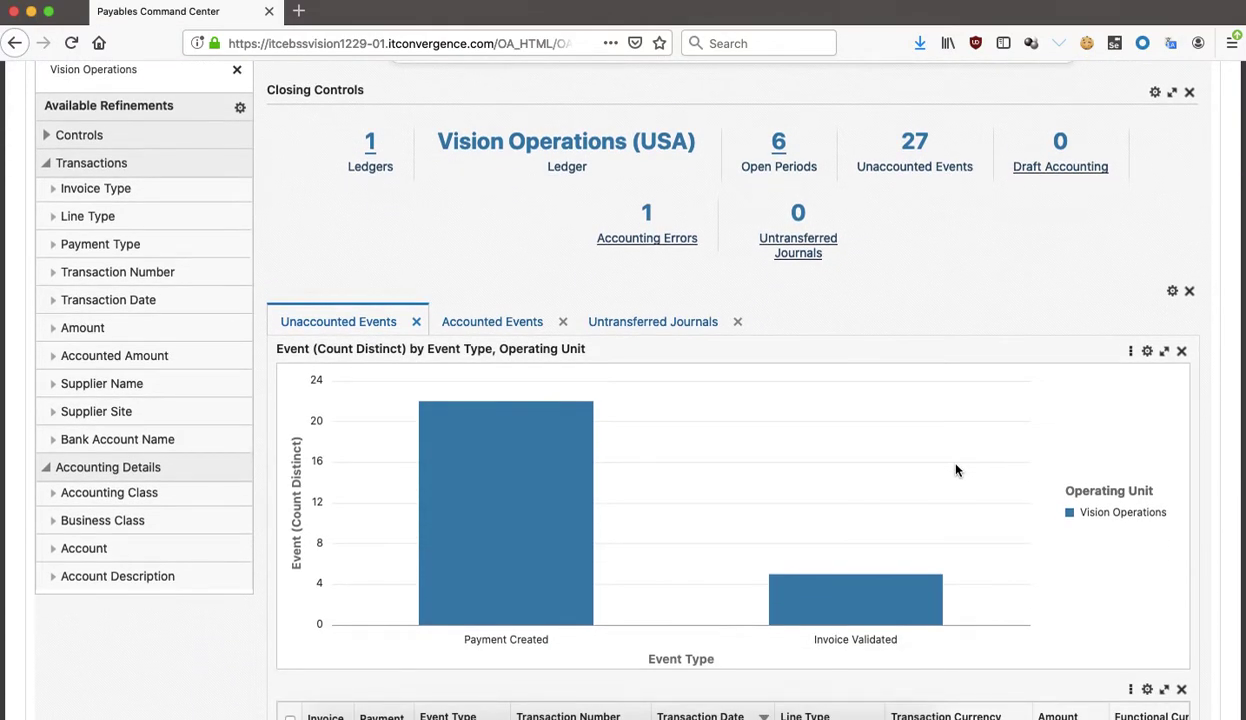
{"action": "scroll", "coordinate": [955, 470], "scroll_direction": "down", "scroll_amount": 1}
{"action": "scroll", "coordinate": [955, 470], "scroll_direction": "up", "scroll_amount": 5}
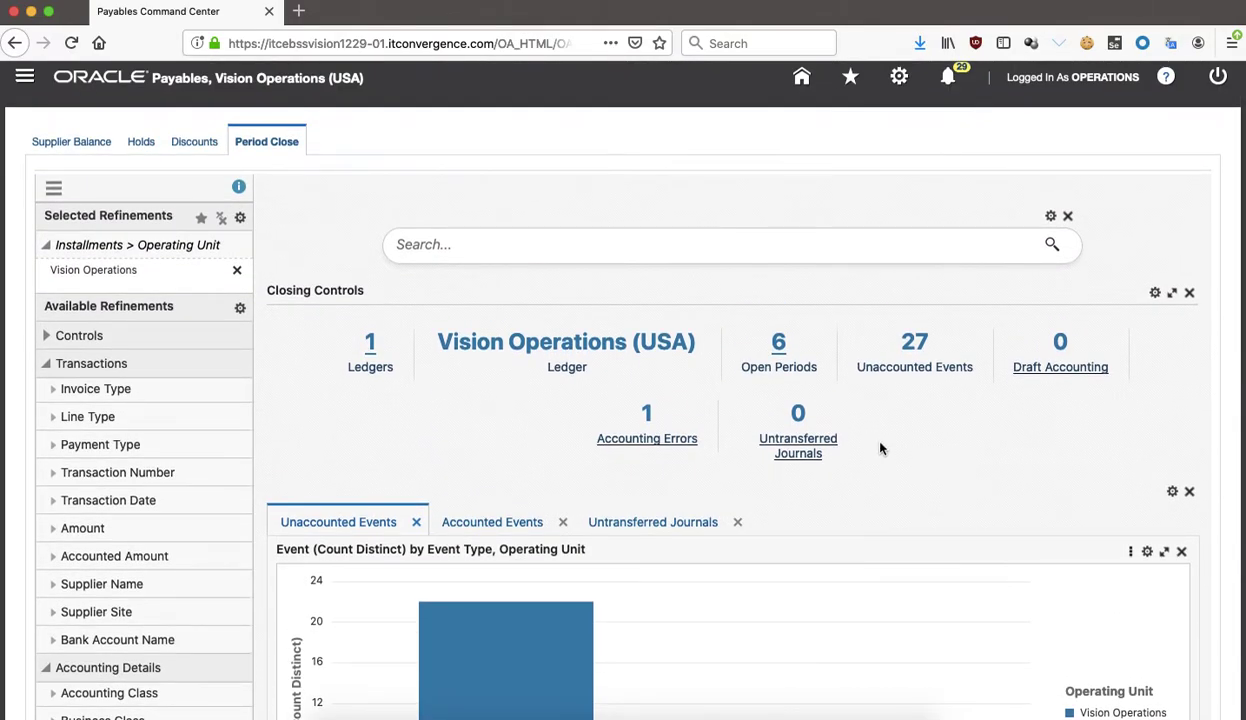
{"action": "scroll", "coordinate": [219, 397], "scroll_direction": "down", "scroll_amount": 1}
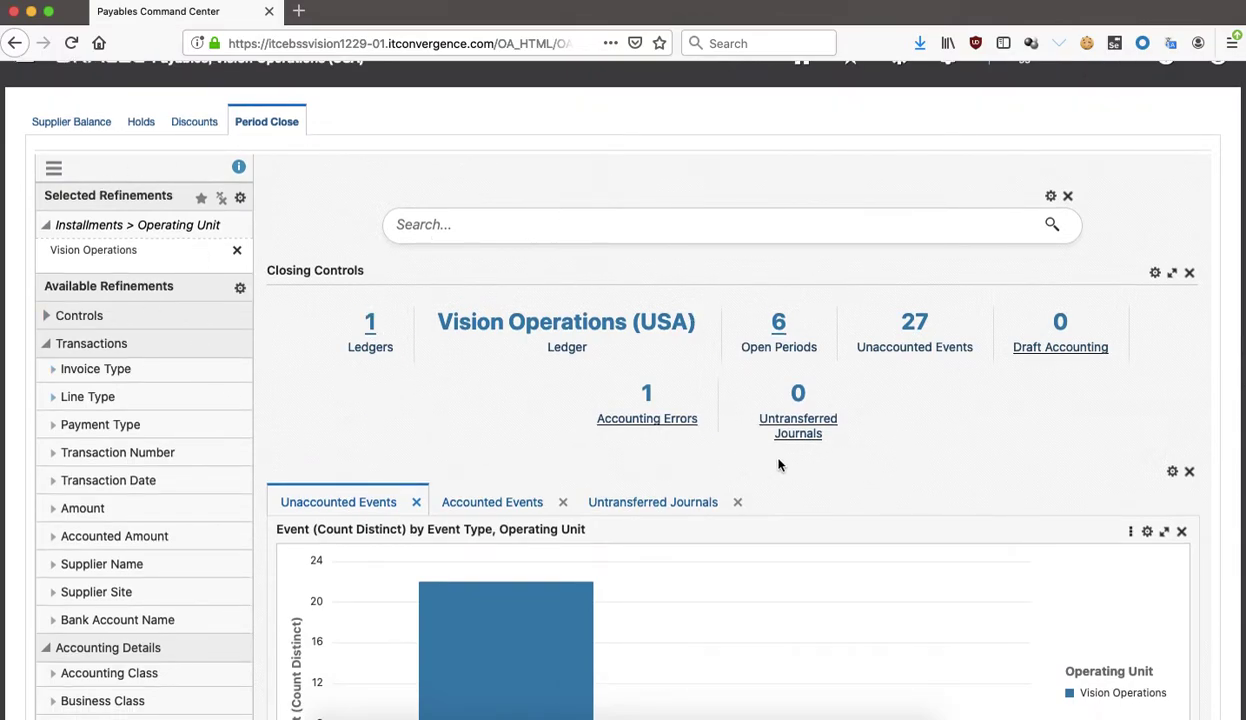
{"action": "scroll", "coordinate": [779, 462], "scroll_direction": "down", "scroll_amount": 6}
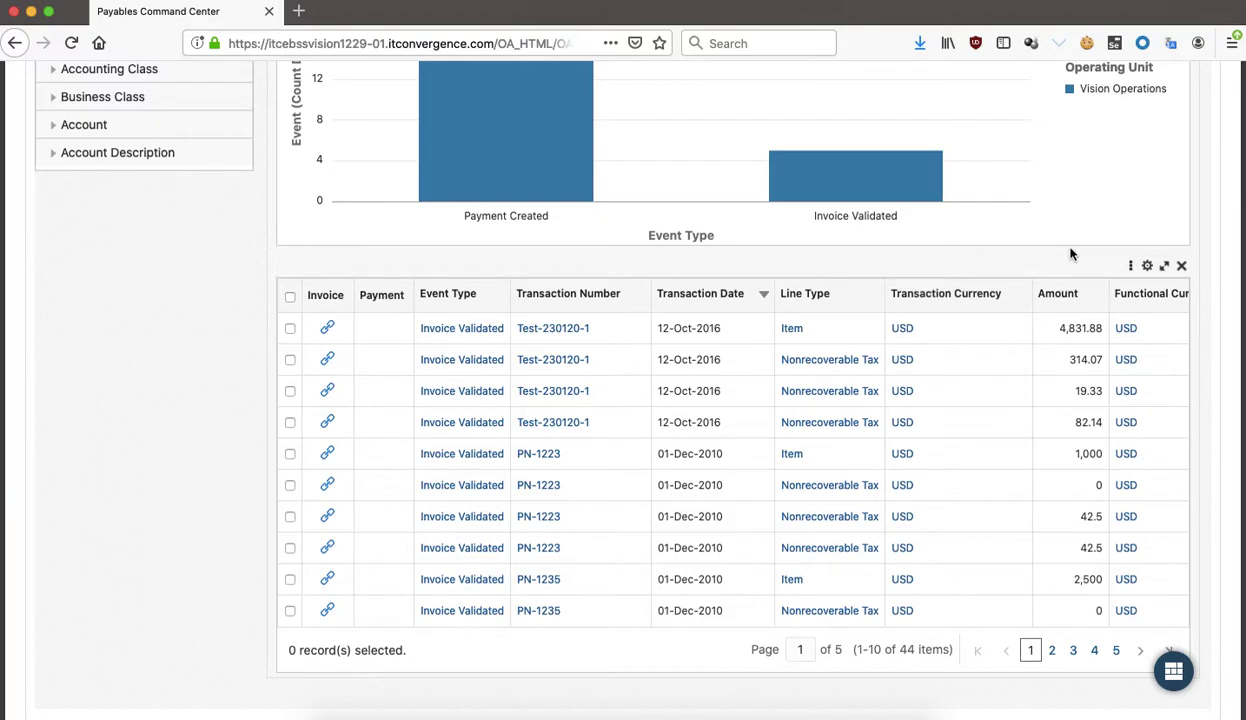
{"action": "left_click", "coordinate": [1131, 266]}
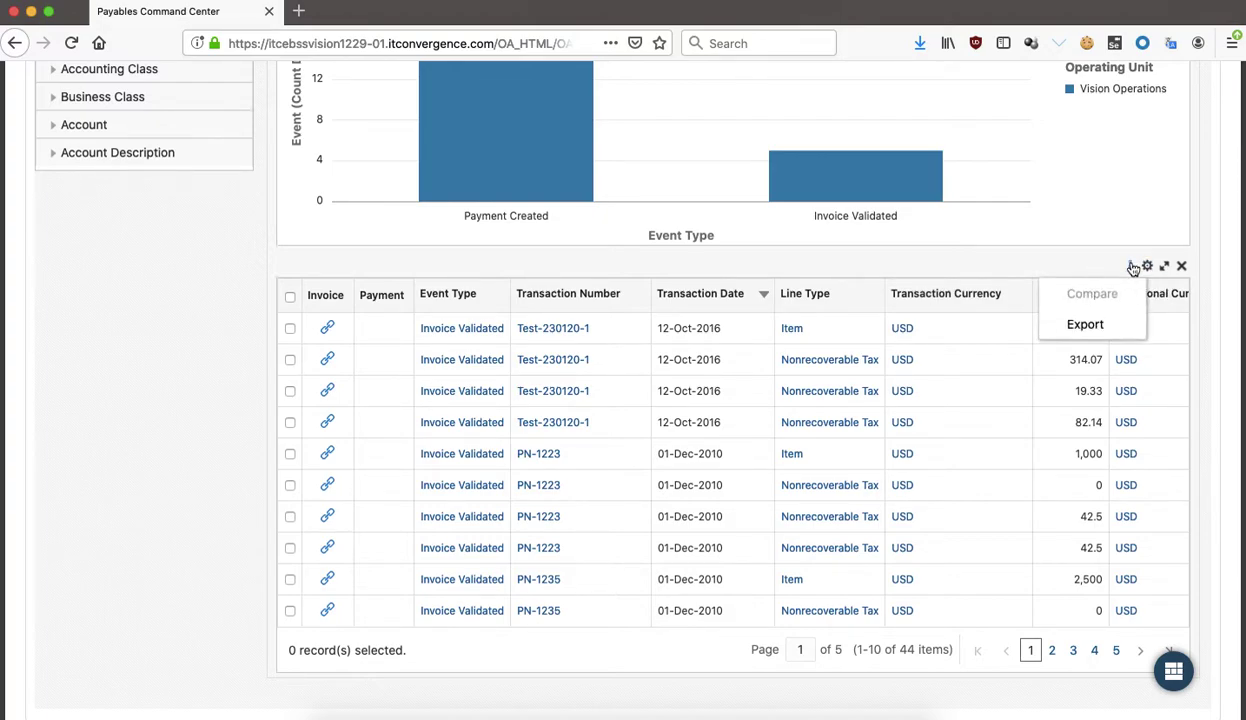
{"action": "left_click", "coordinate": [1085, 325]}
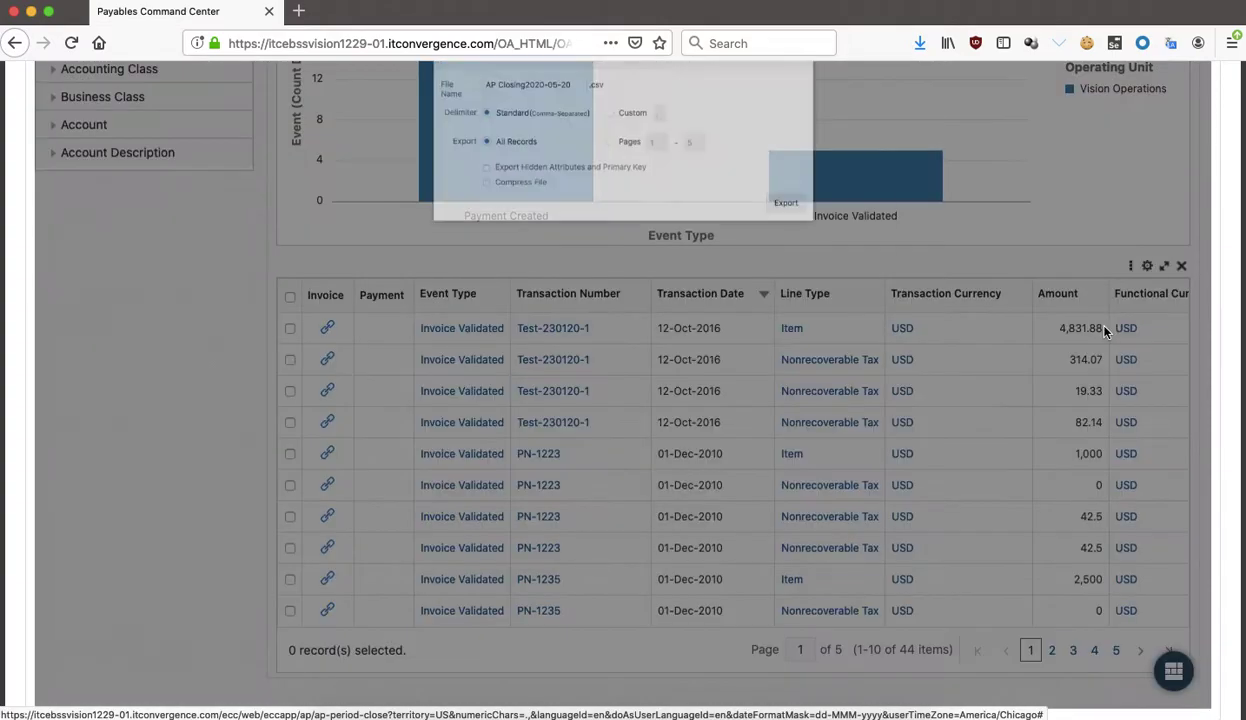
{"action": "scroll", "coordinate": [975, 289], "scroll_direction": "down", "scroll_amount": 1}
{"action": "scroll", "coordinate": [975, 289], "scroll_direction": "up", "scroll_amount": 3}
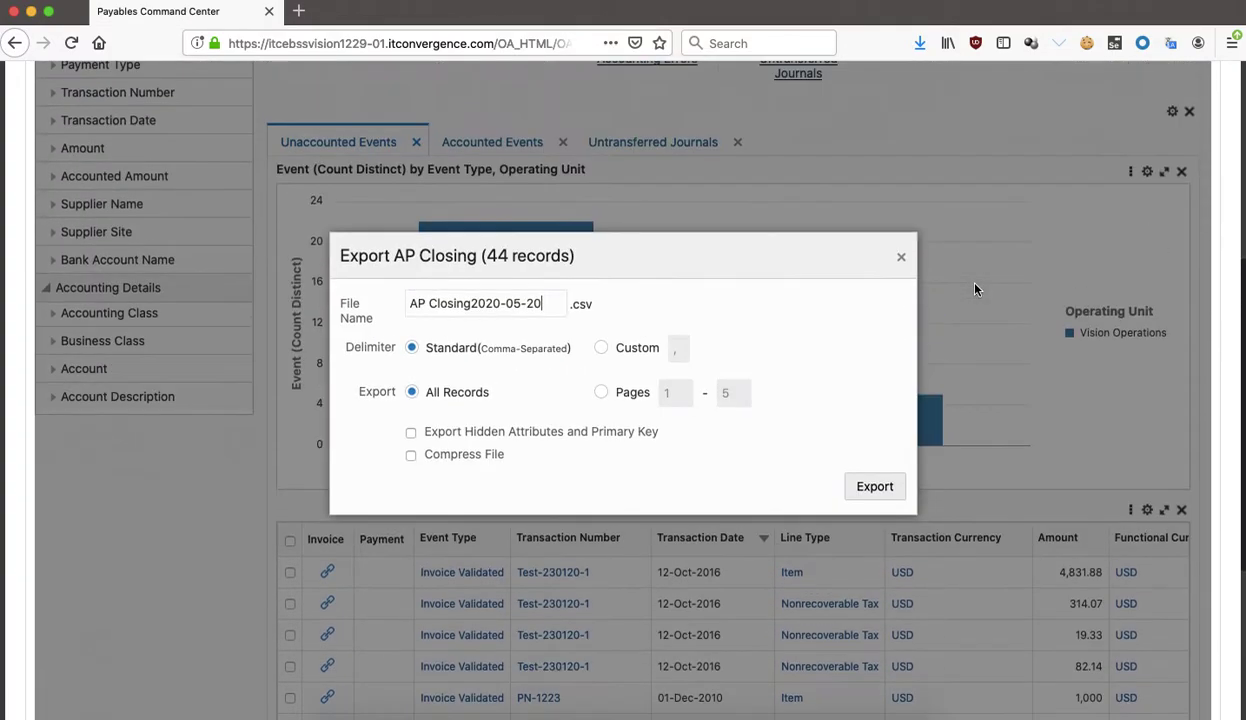
{"action": "left_click_drag", "start_coordinate": [413, 304], "coordinate": [554, 303]}
{"action": "left_click", "coordinate": [603, 311]}
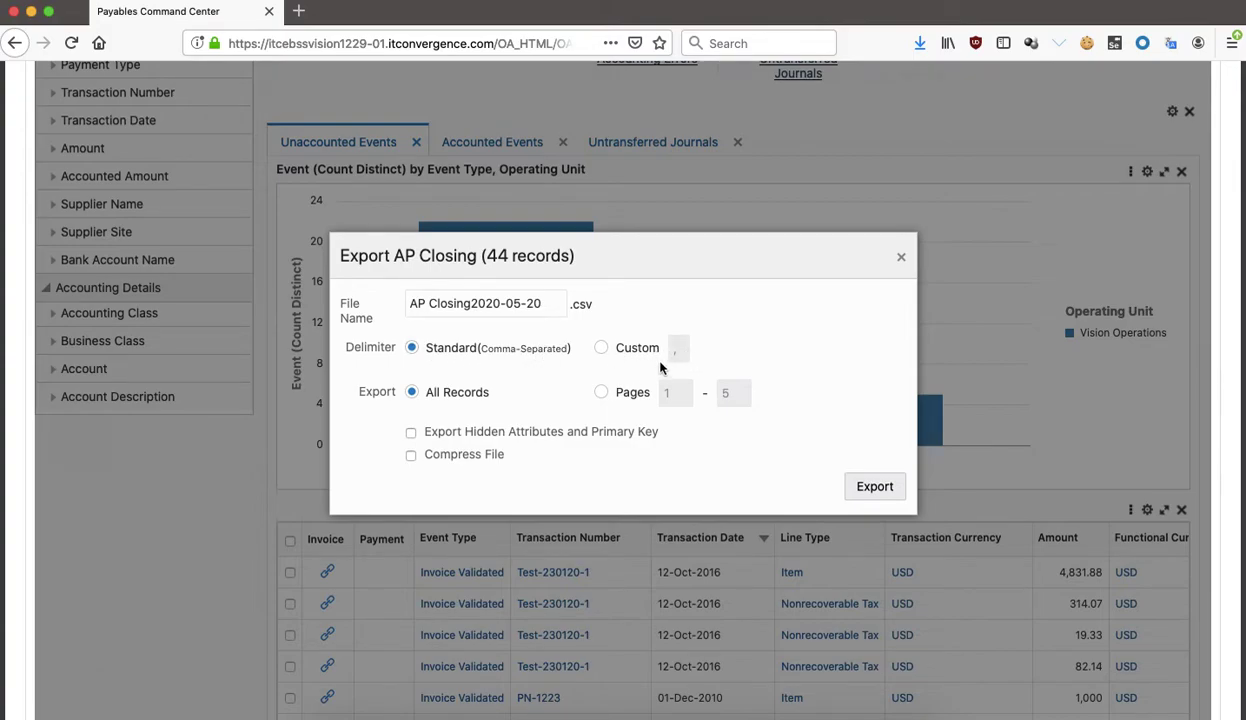
{"action": "left_click", "coordinate": [602, 393]}
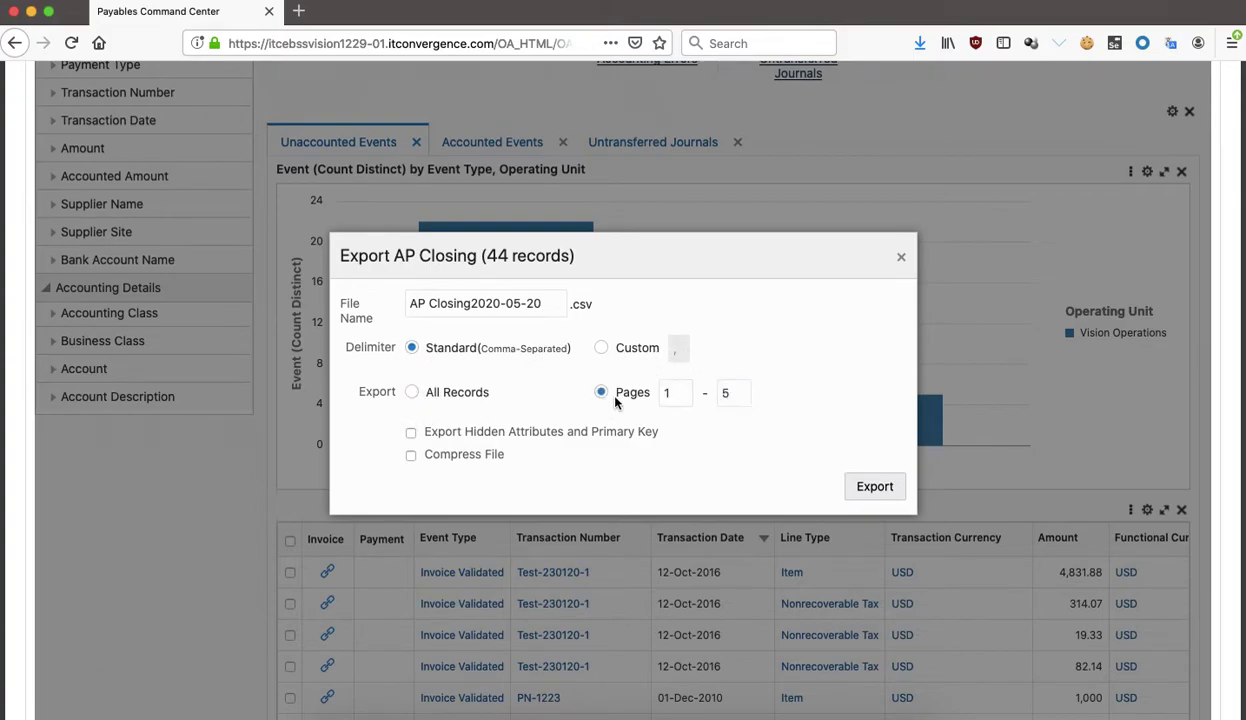
{"action": "left_click", "coordinate": [450, 393]}
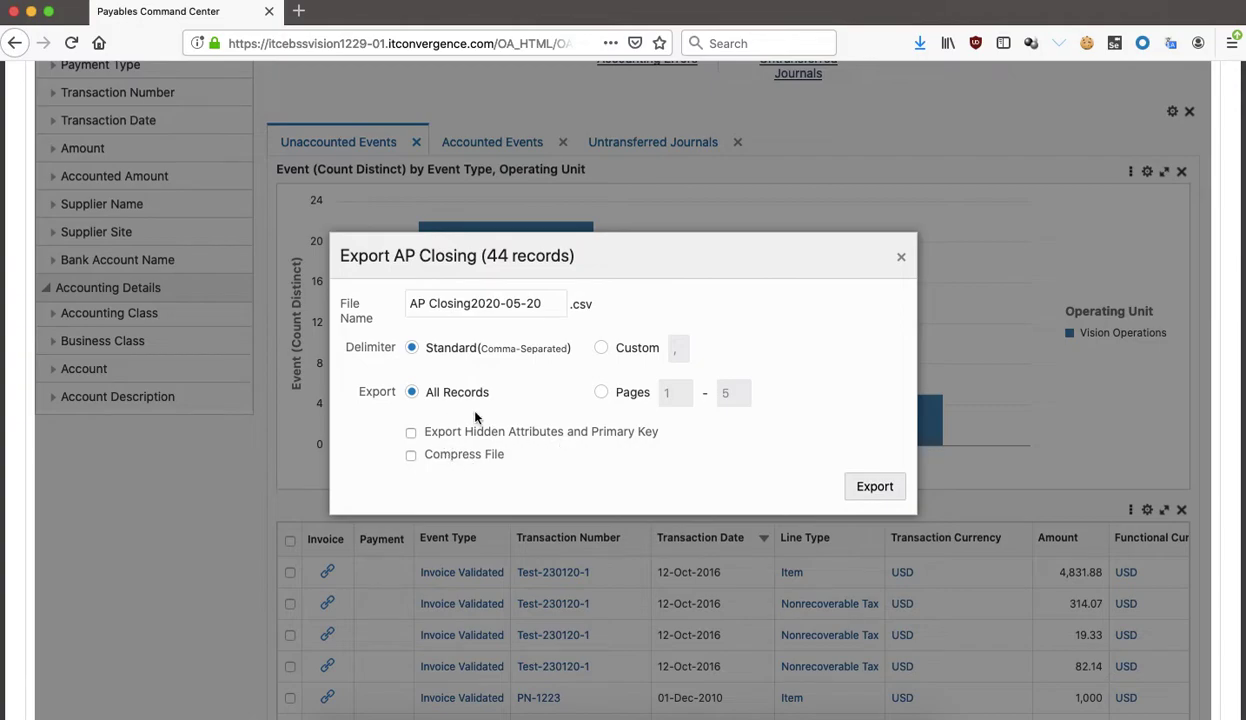
{"action": "left_click", "coordinate": [899, 258]}
{"action": "scroll", "coordinate": [712, 361], "scroll_direction": "down", "scroll_amount": 5}
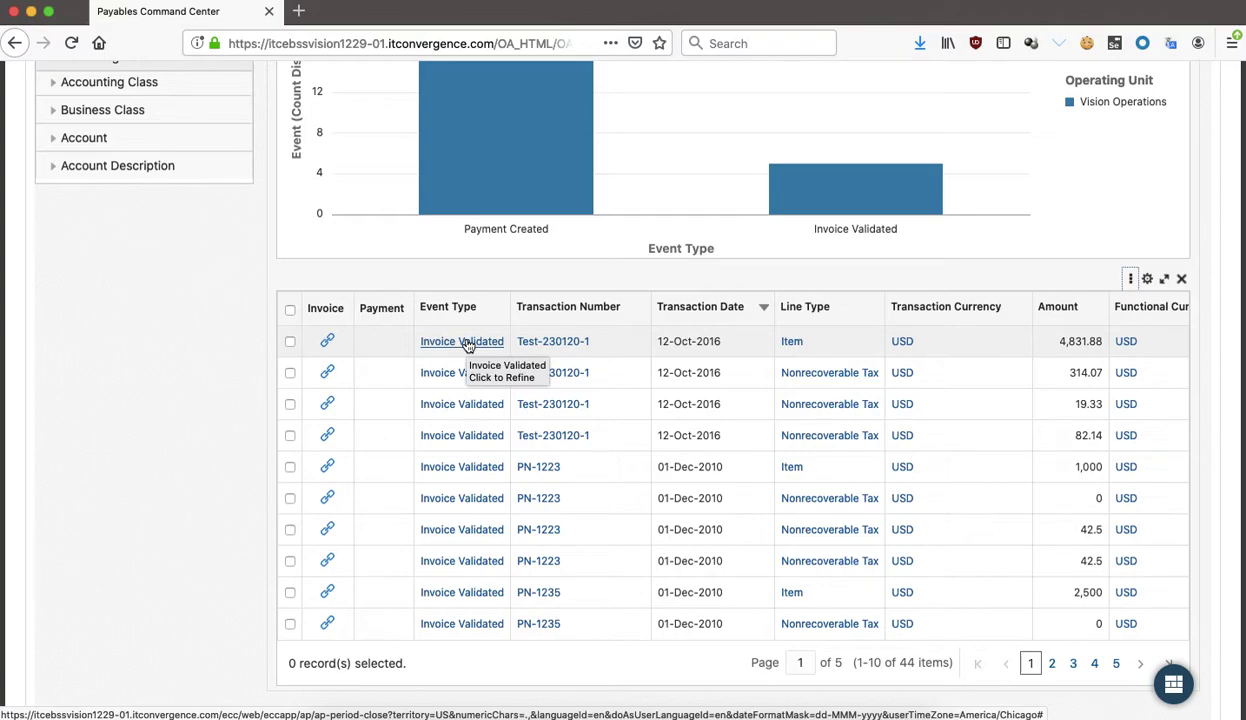
{"action": "scroll", "coordinate": [467, 345], "scroll_direction": "up", "scroll_amount": 10}
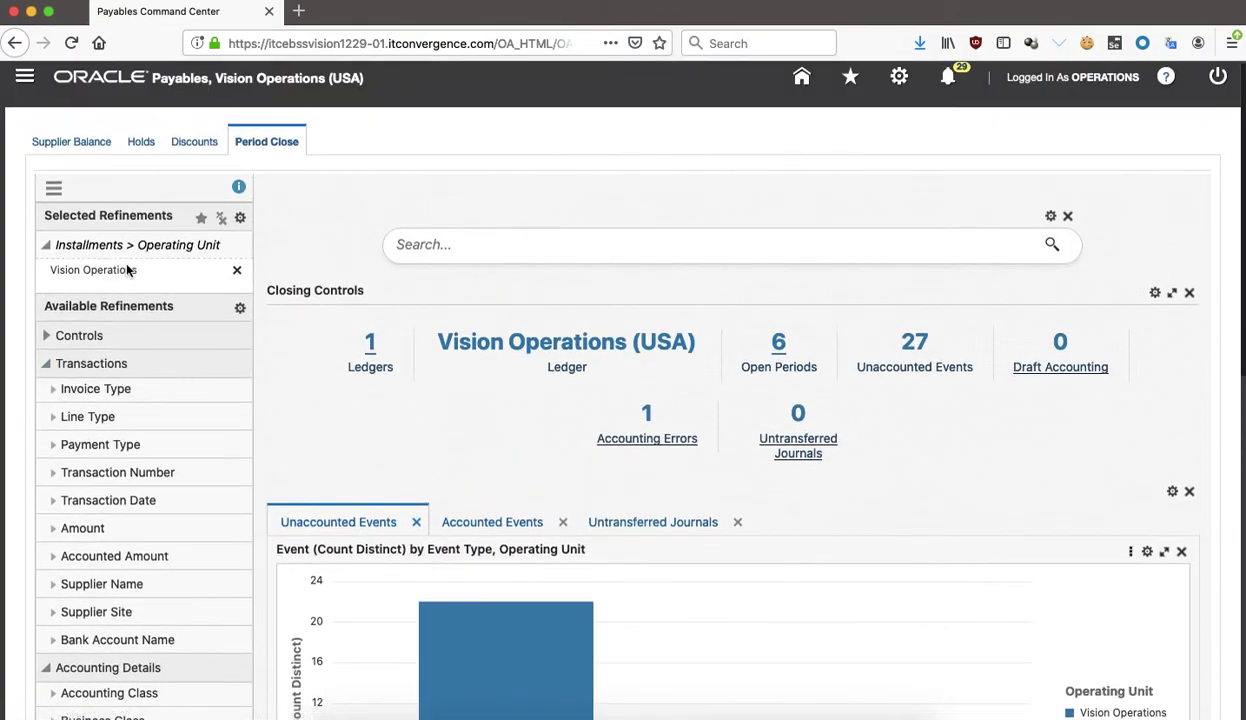
{"action": "scroll", "coordinate": [324, 332], "scroll_direction": "down", "scroll_amount": 11}
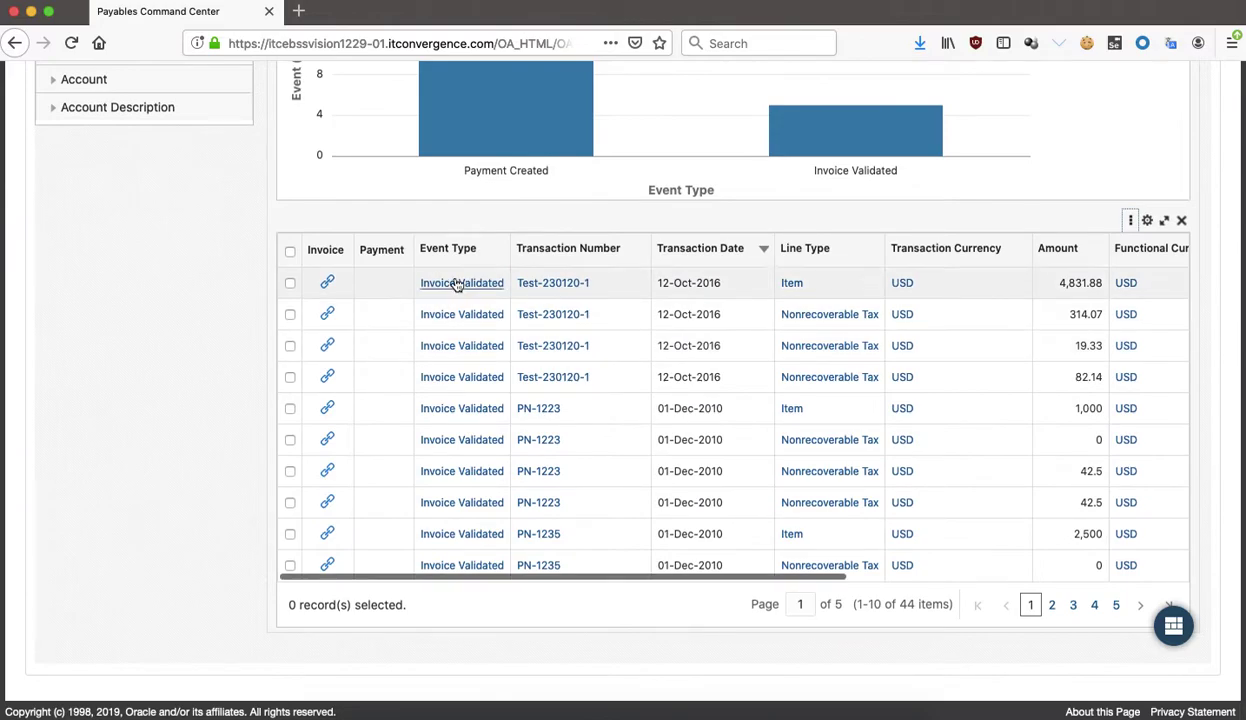
{"action": "left_click", "coordinate": [455, 287]}
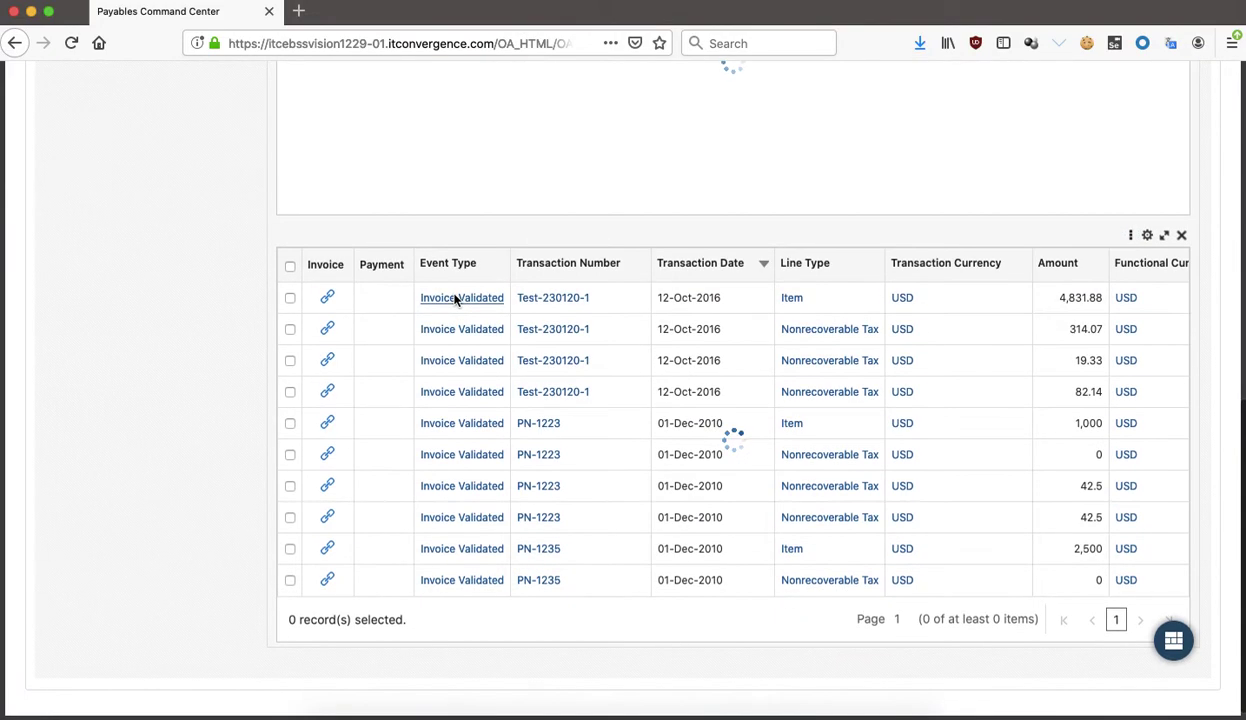
{"action": "scroll", "coordinate": [455, 298], "scroll_direction": "up", "scroll_amount": 11}
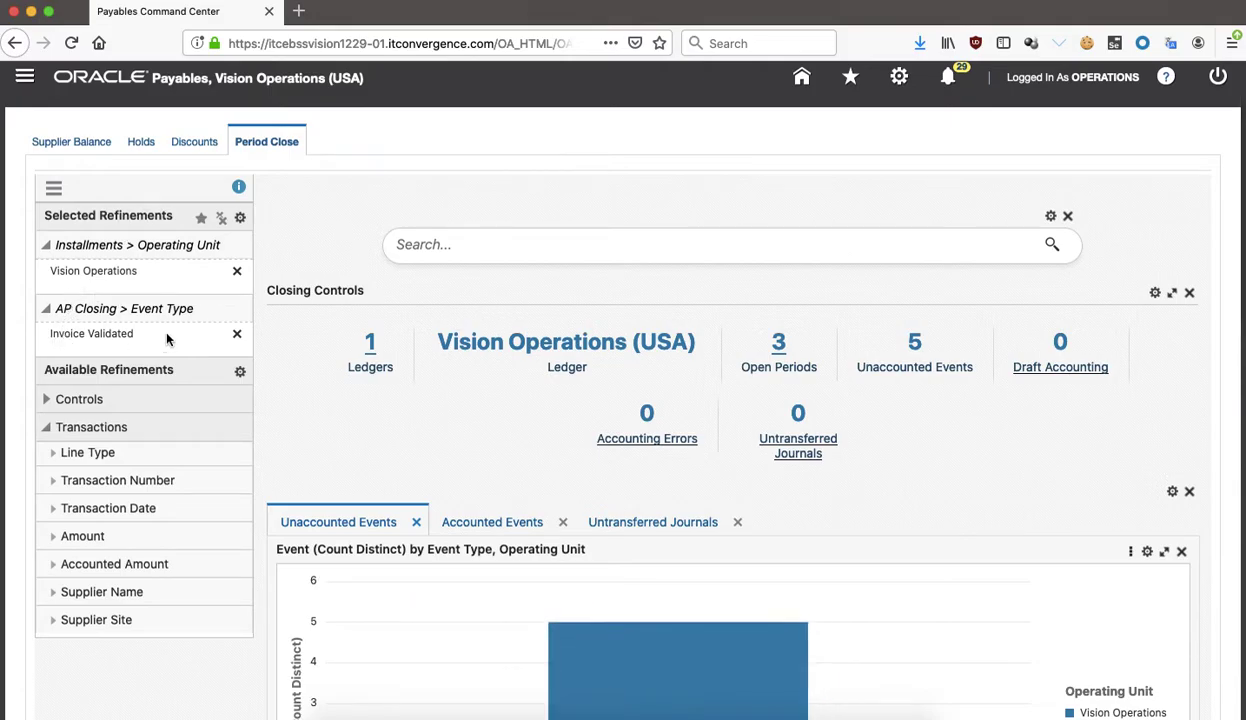
{"action": "left_click", "coordinate": [237, 334]}
{"action": "scroll", "coordinate": [418, 376], "scroll_direction": "down", "scroll_amount": 1}
{"action": "scroll", "coordinate": [418, 376], "scroll_direction": "down", "scroll_amount": 15}
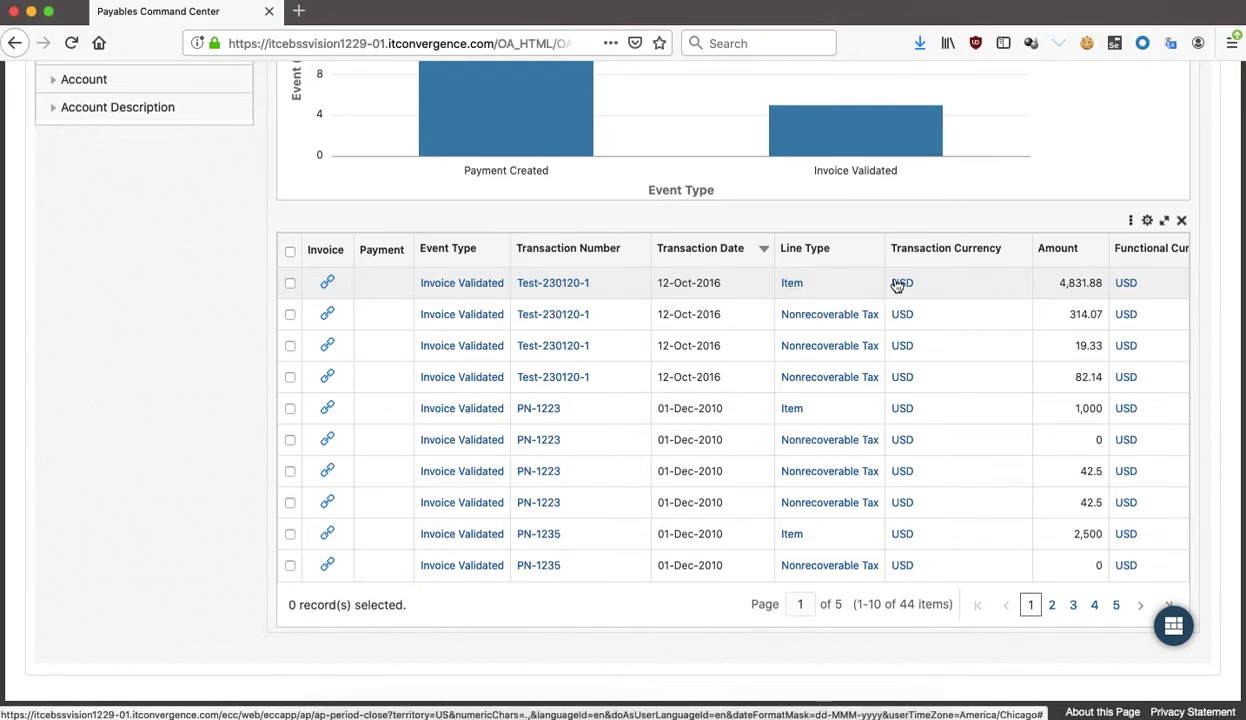
{"action": "scroll", "coordinate": [848, 279], "scroll_direction": "up", "scroll_amount": 10}
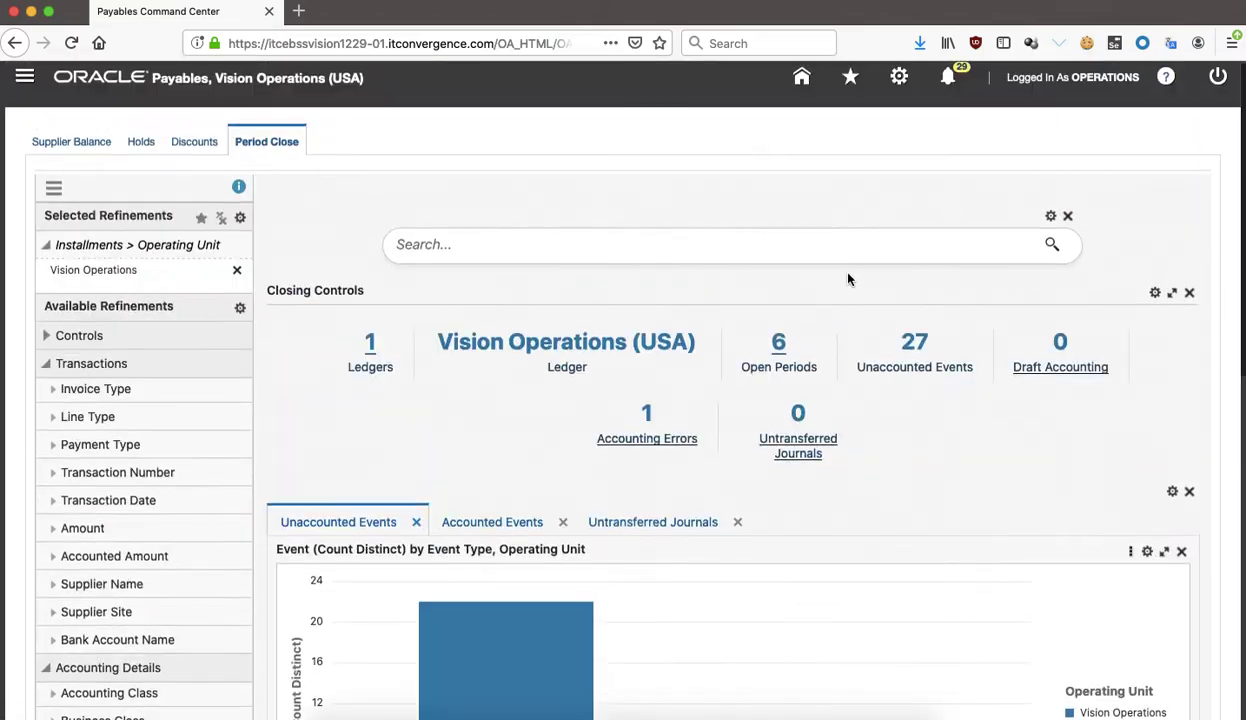
Return to Supplier Balance and scroll down to the Detailed Insight open invoices table.
{"action": "left_click", "coordinate": [82, 143]}
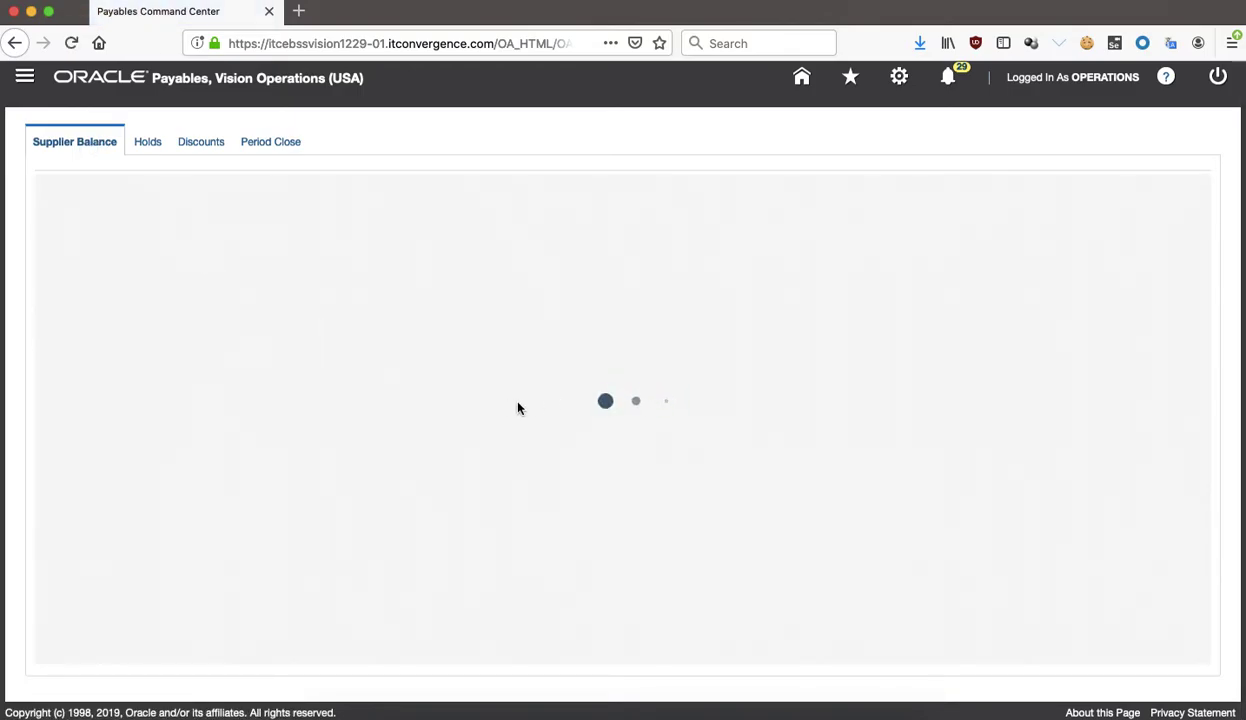
{"action": "scroll", "coordinate": [520, 407], "scroll_direction": "down", "scroll_amount": 1}
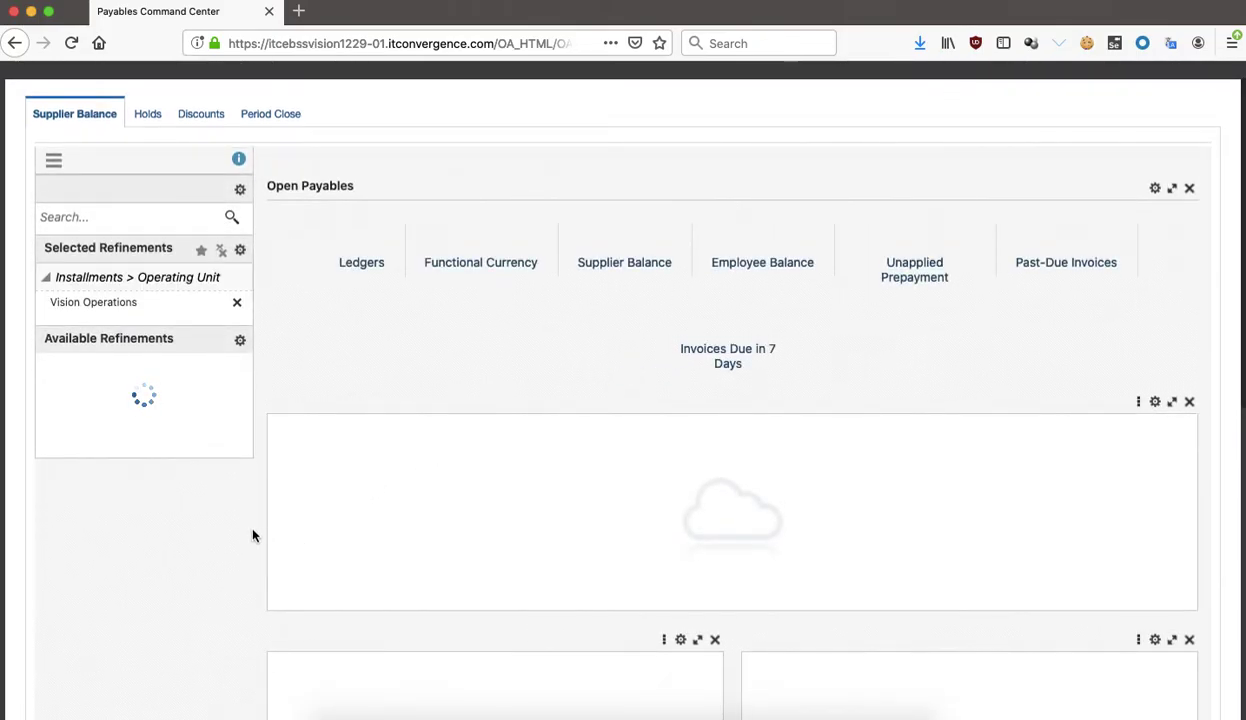
{"action": "scroll", "coordinate": [250, 531], "scroll_direction": "down", "scroll_amount": 1}
{"action": "scroll", "coordinate": [250, 531], "scroll_direction": "down", "scroll_amount": 4}
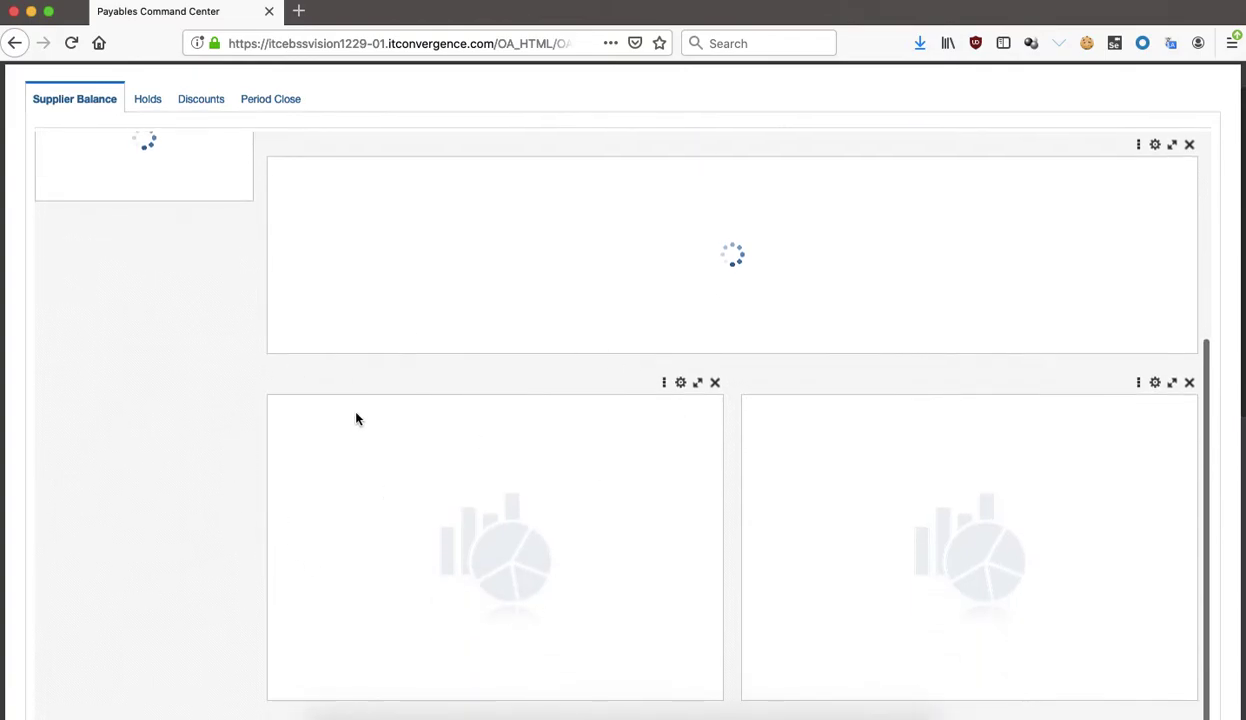
{"action": "scroll", "coordinate": [669, 434], "scroll_direction": "down", "scroll_amount": 2}
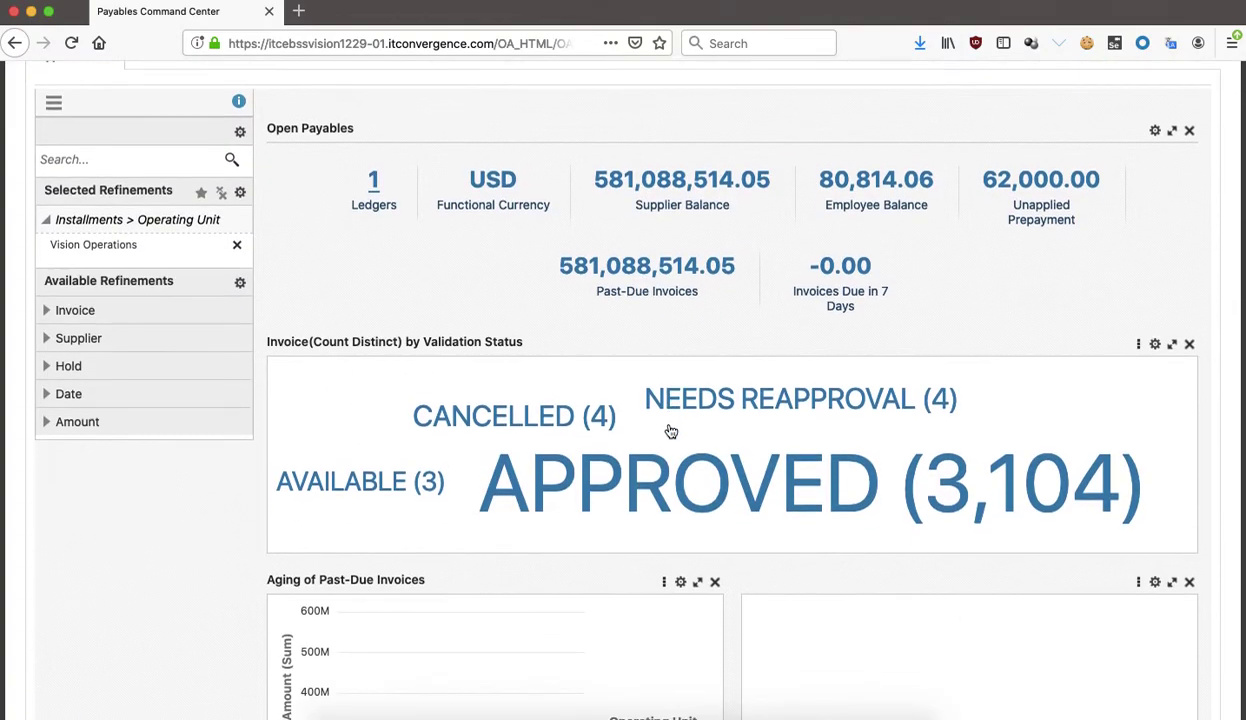
{"action": "scroll", "coordinate": [671, 432], "scroll_direction": "down", "scroll_amount": 10}
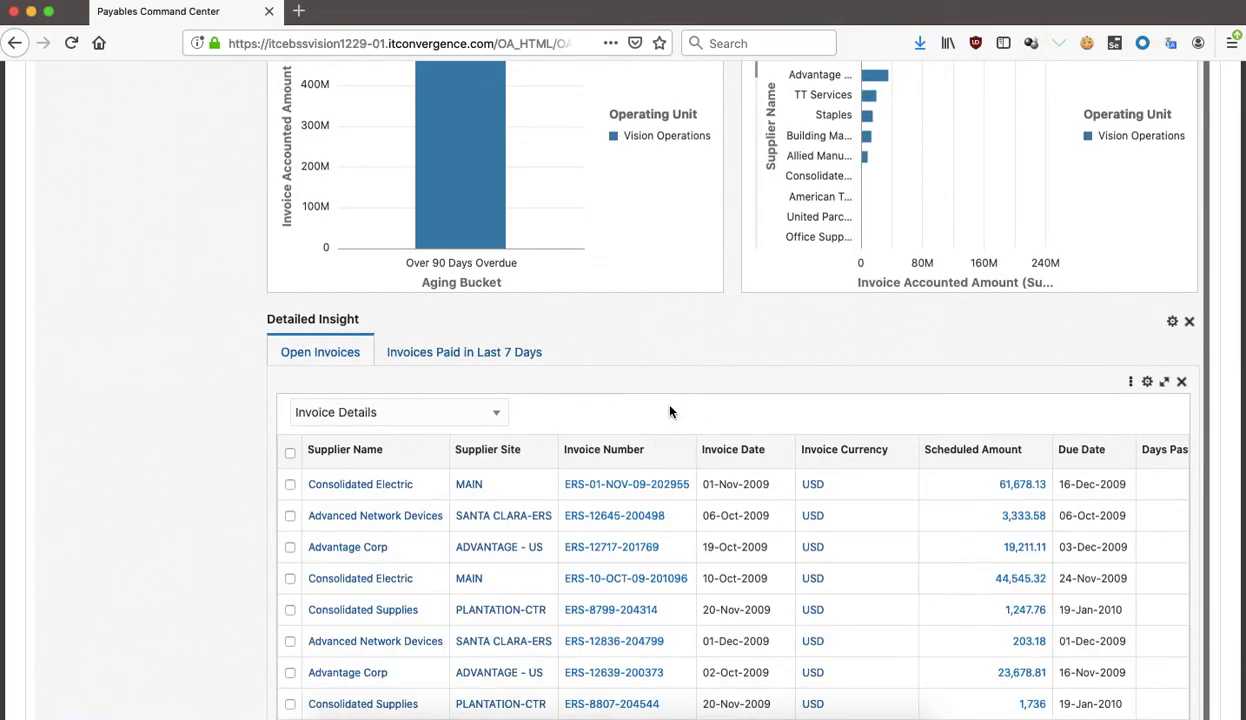
Open invoice ERS-01-NOV-09-202955 with Java Web Start, confirming the file prompt.
{"action": "left_click", "coordinate": [628, 487]}
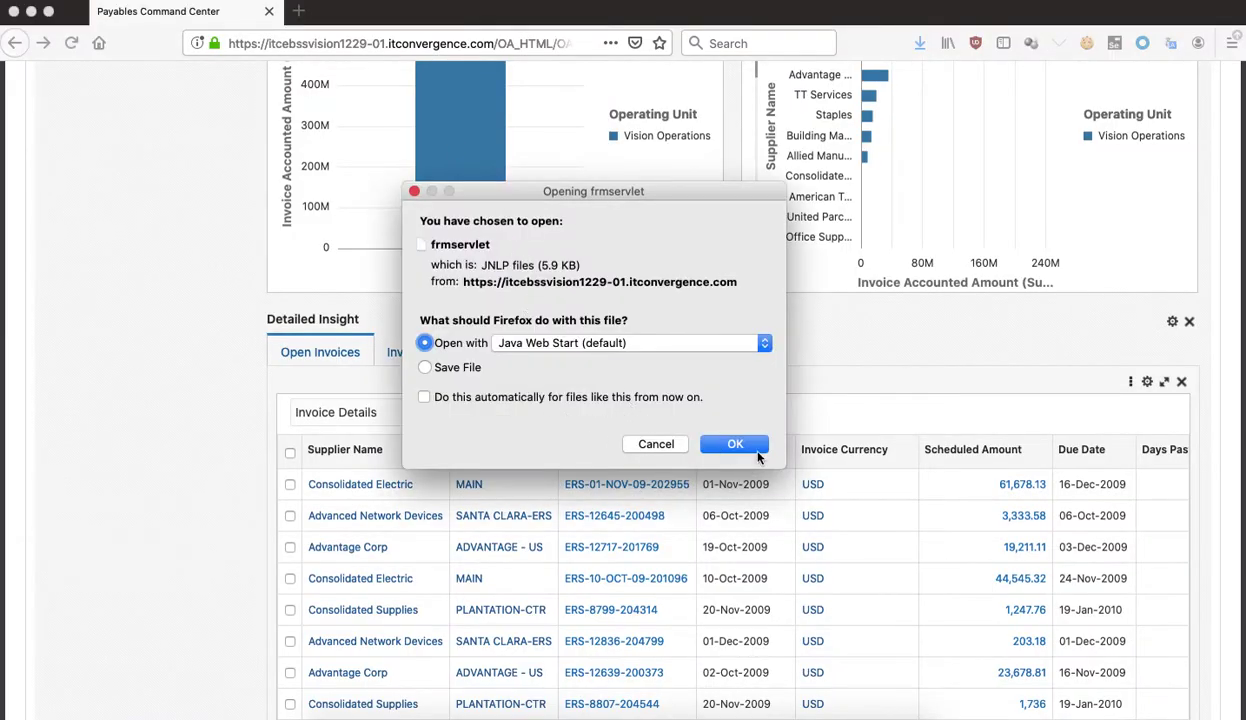
{"action": "left_click", "coordinate": [740, 446]}
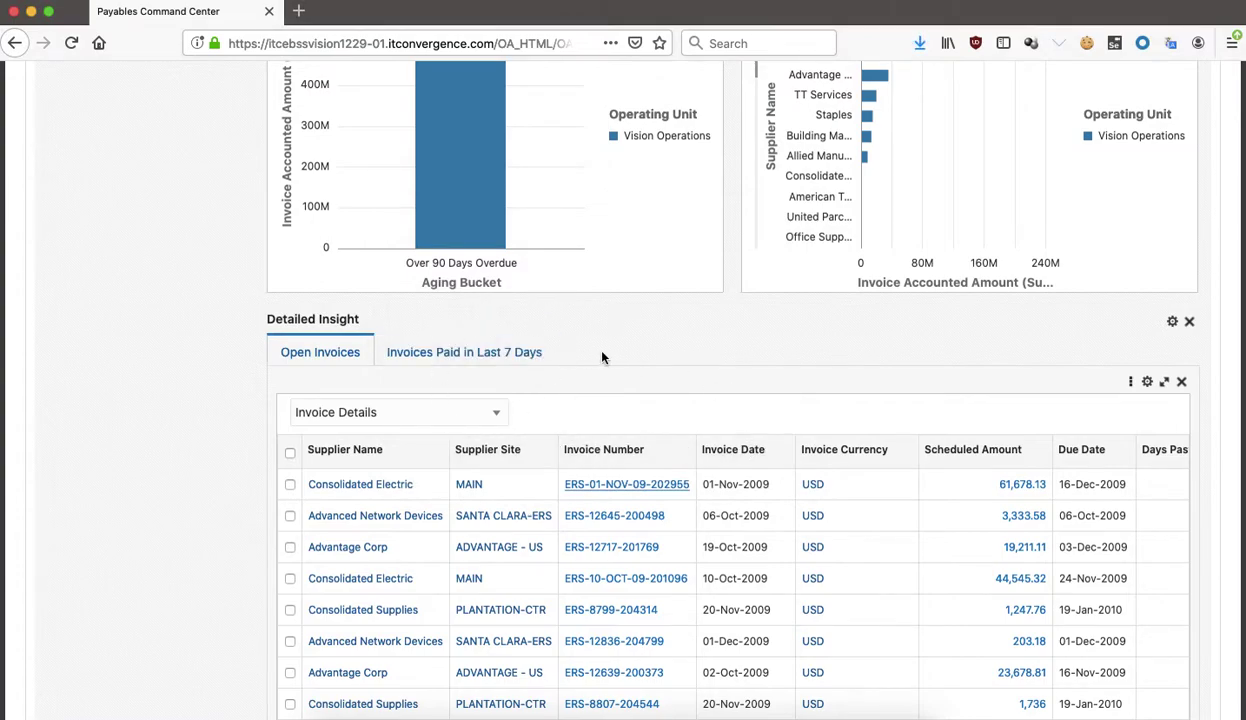
{"action": "left_click", "coordinate": [477, 358]}
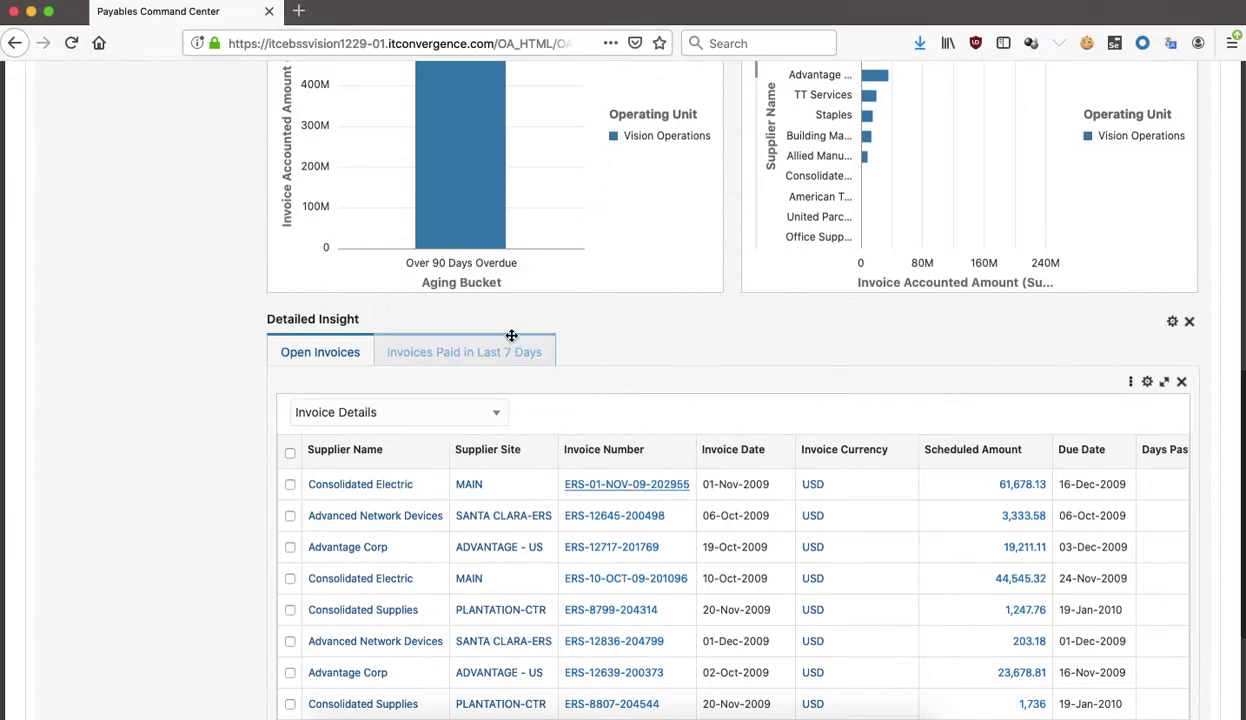
{"action": "scroll", "coordinate": [511, 335], "scroll_direction": "up", "scroll_amount": 3}
{"action": "scroll", "coordinate": [511, 341], "scroll_direction": "down", "scroll_amount": 4}
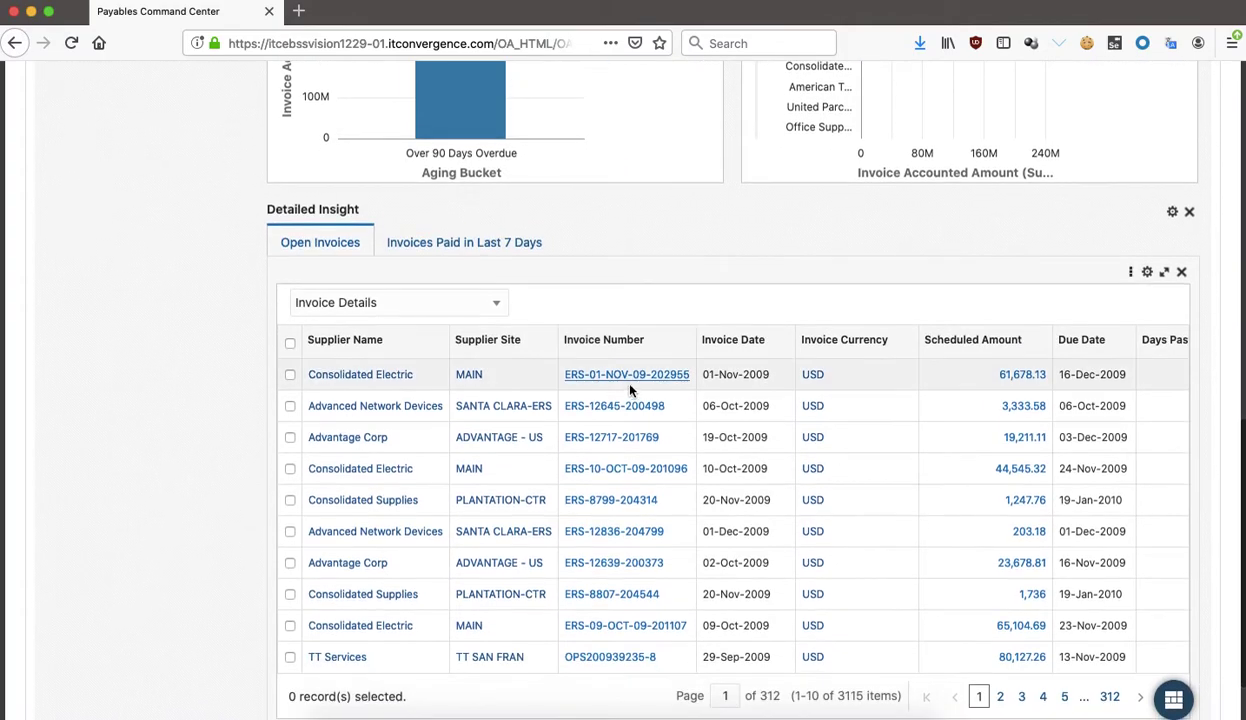
Launch the first open invoice in the Invoice Workbench, postponing the Java update with Remind Me Later.
{"action": "left_click", "coordinate": [626, 374]}
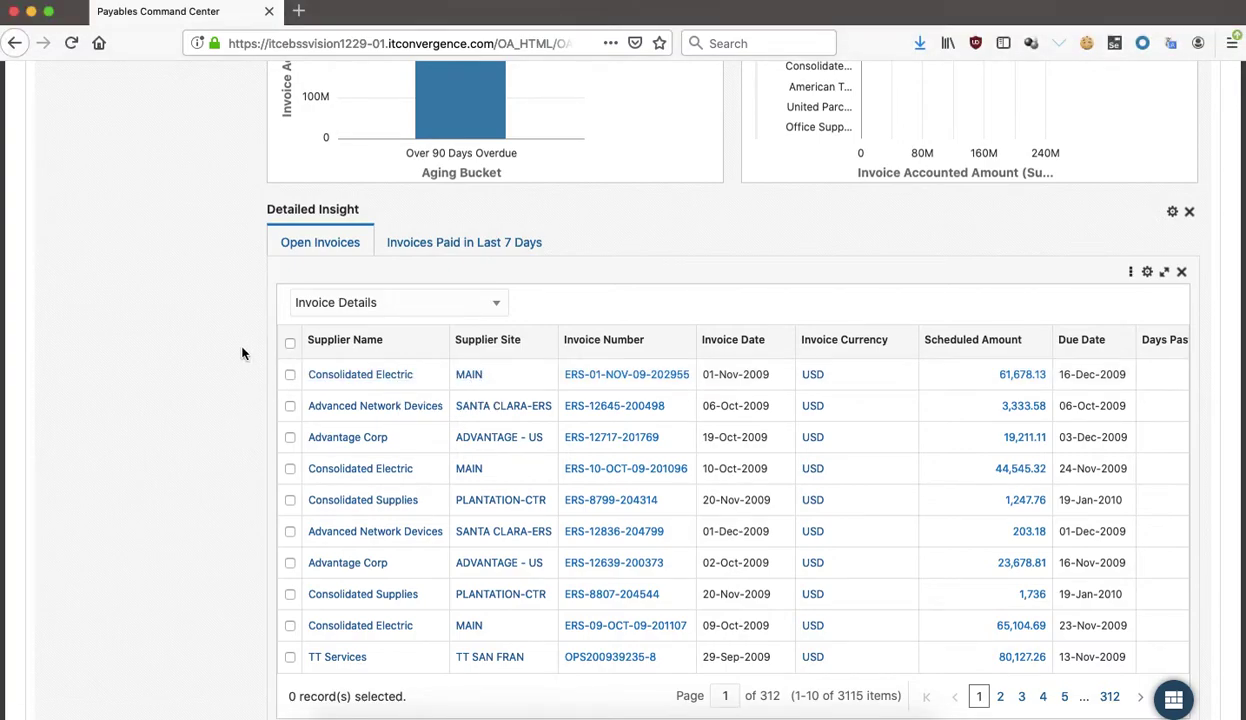
{"action": "left_click", "coordinate": [693, 407]}
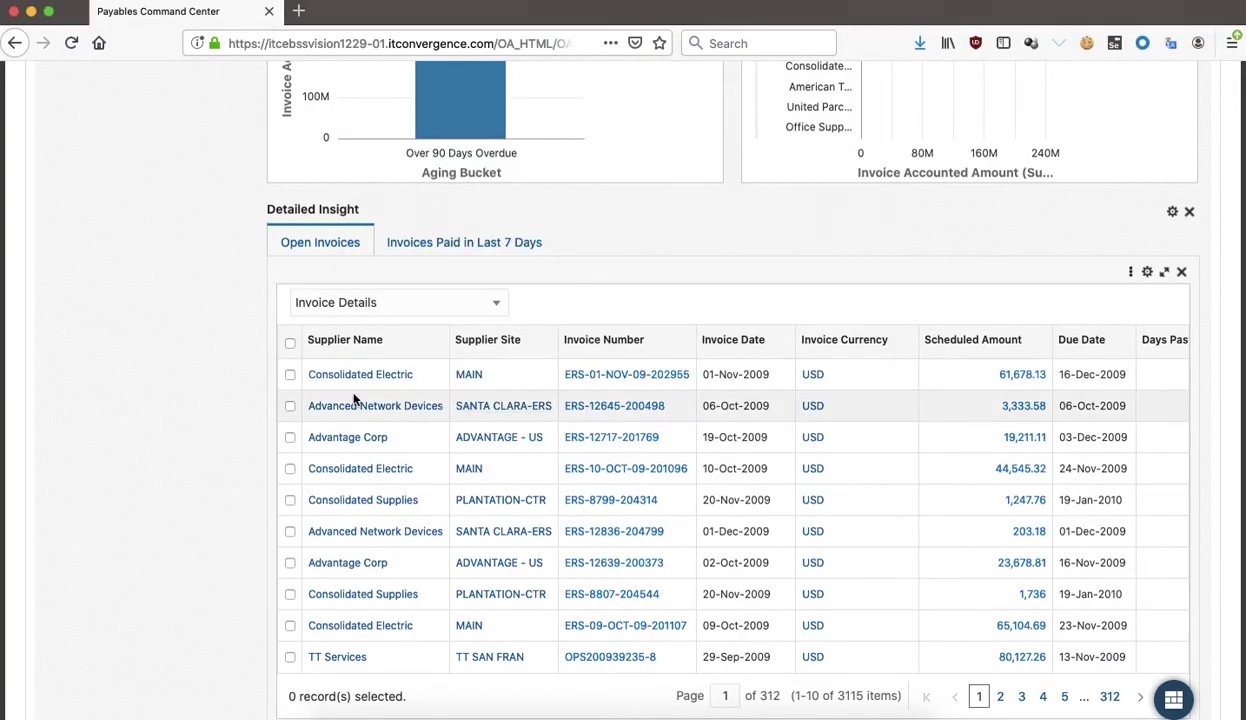
{"action": "scroll", "coordinate": [615, 268], "scroll_direction": "up", "scroll_amount": 5}
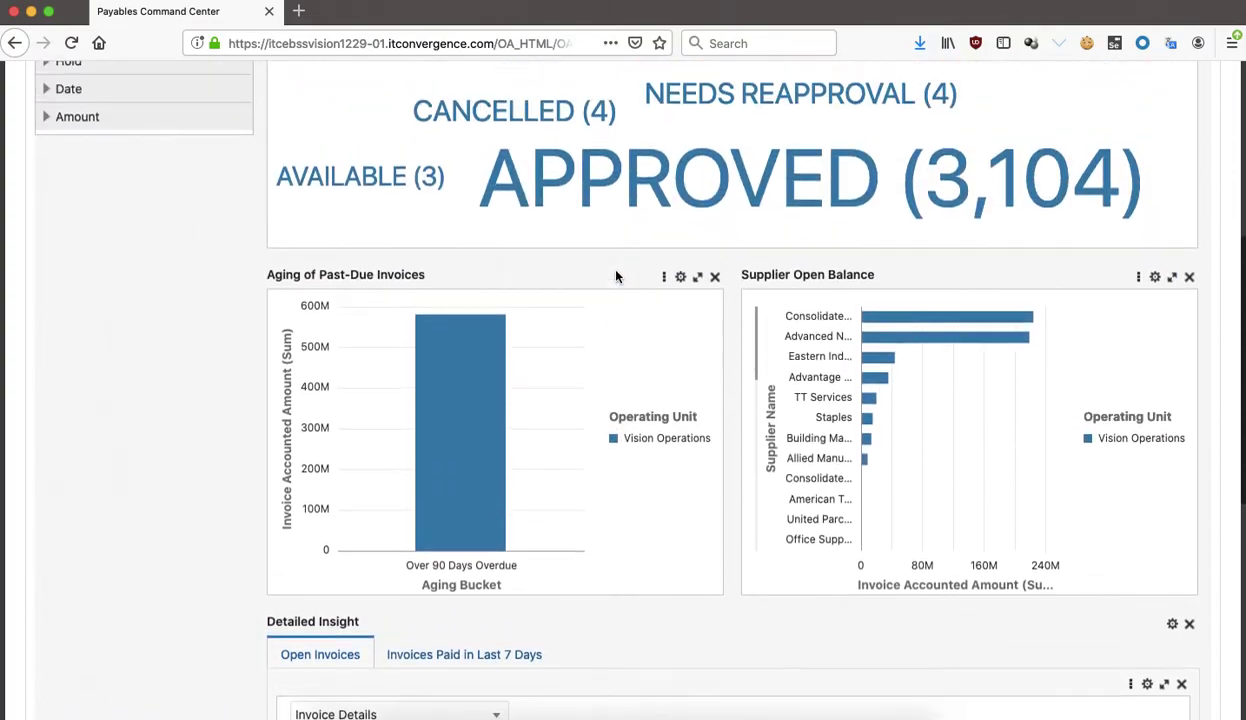
{"action": "scroll", "coordinate": [615, 276], "scroll_direction": "up", "scroll_amount": 1}
{"action": "scroll", "coordinate": [698, 230], "scroll_direction": "up", "scroll_amount": 3}
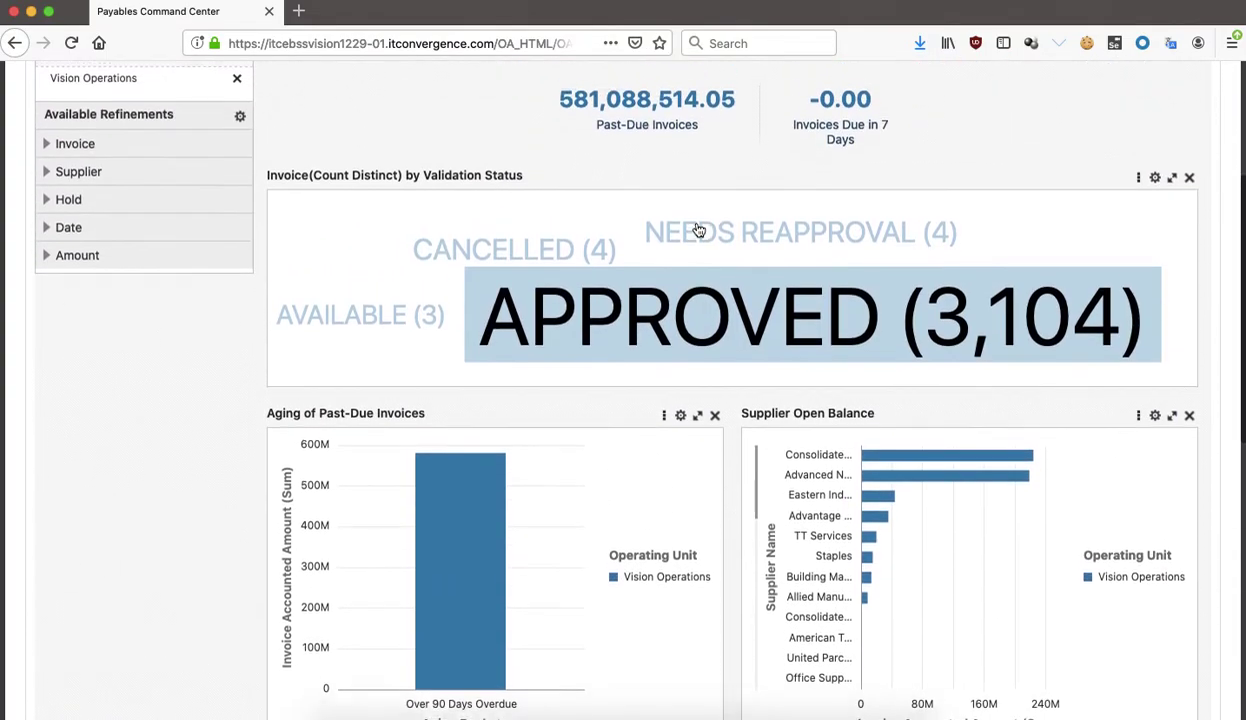
{"action": "scroll", "coordinate": [698, 230], "scroll_direction": "up", "scroll_amount": 3}
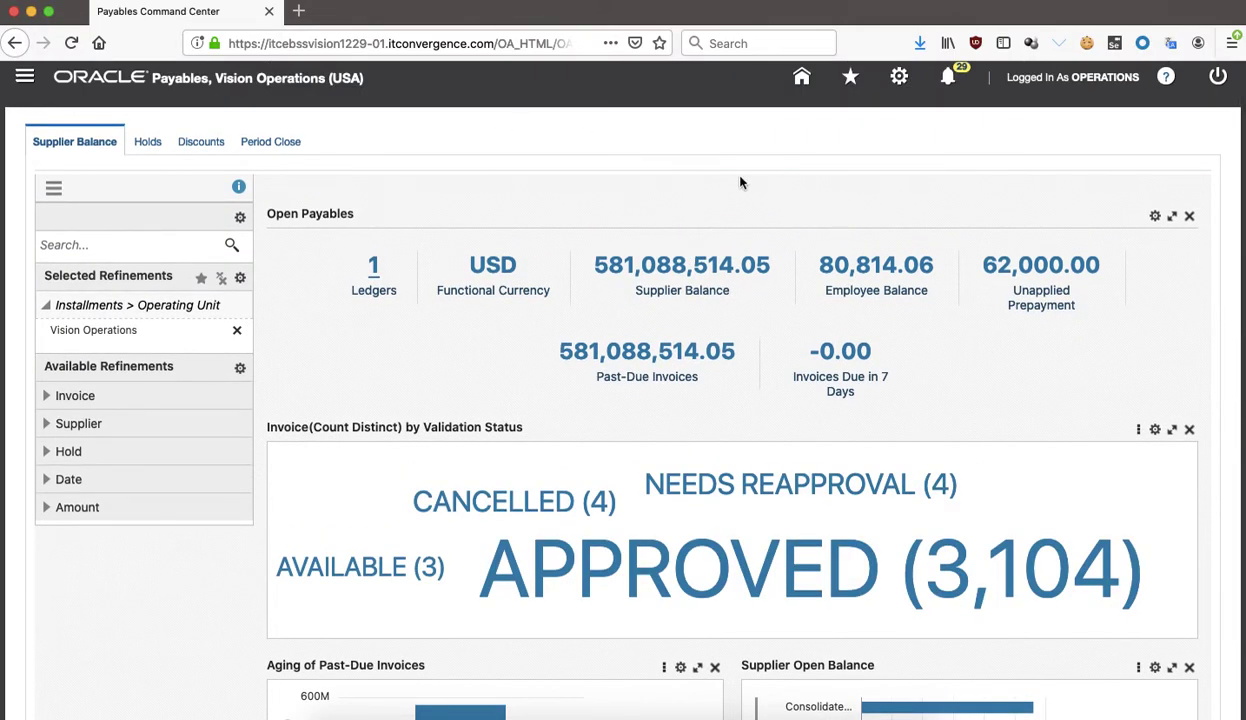
{"action": "scroll", "coordinate": [626, 255], "scroll_direction": "down", "scroll_amount": 15}
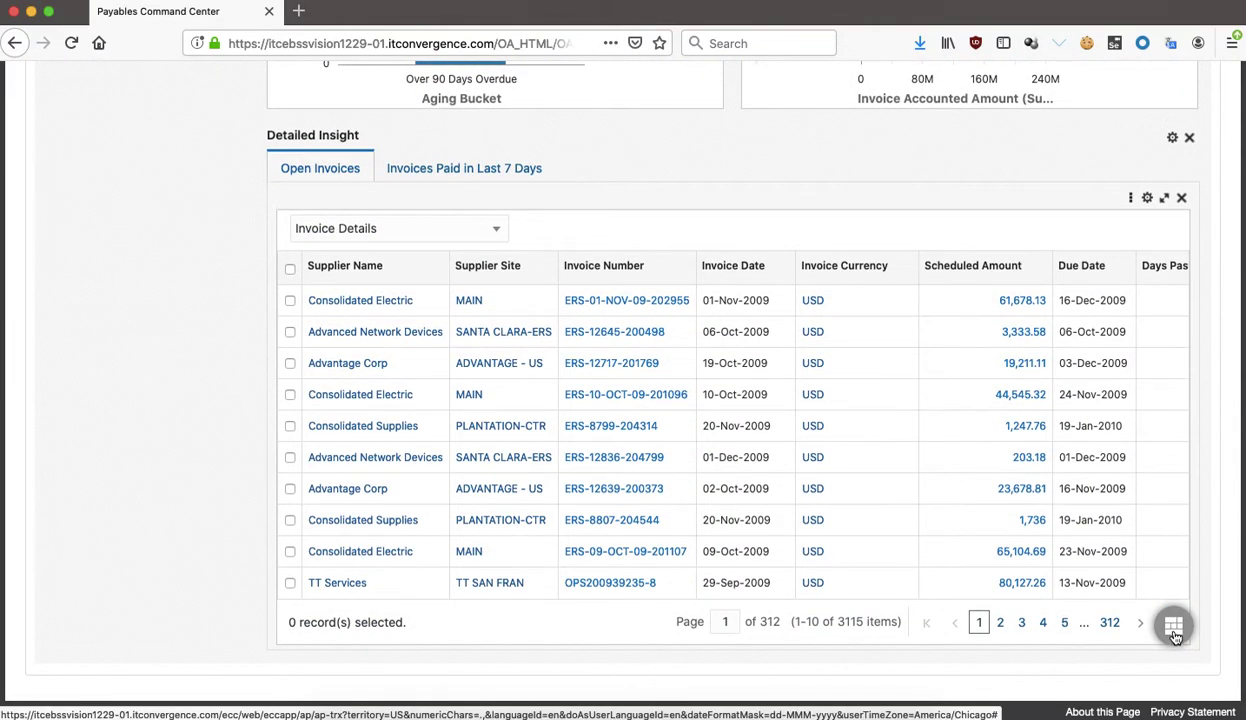
Place a Search component above the Open Payables widget on the Supplier Balance dashboard.
{"action": "left_click", "coordinate": [1175, 627]}
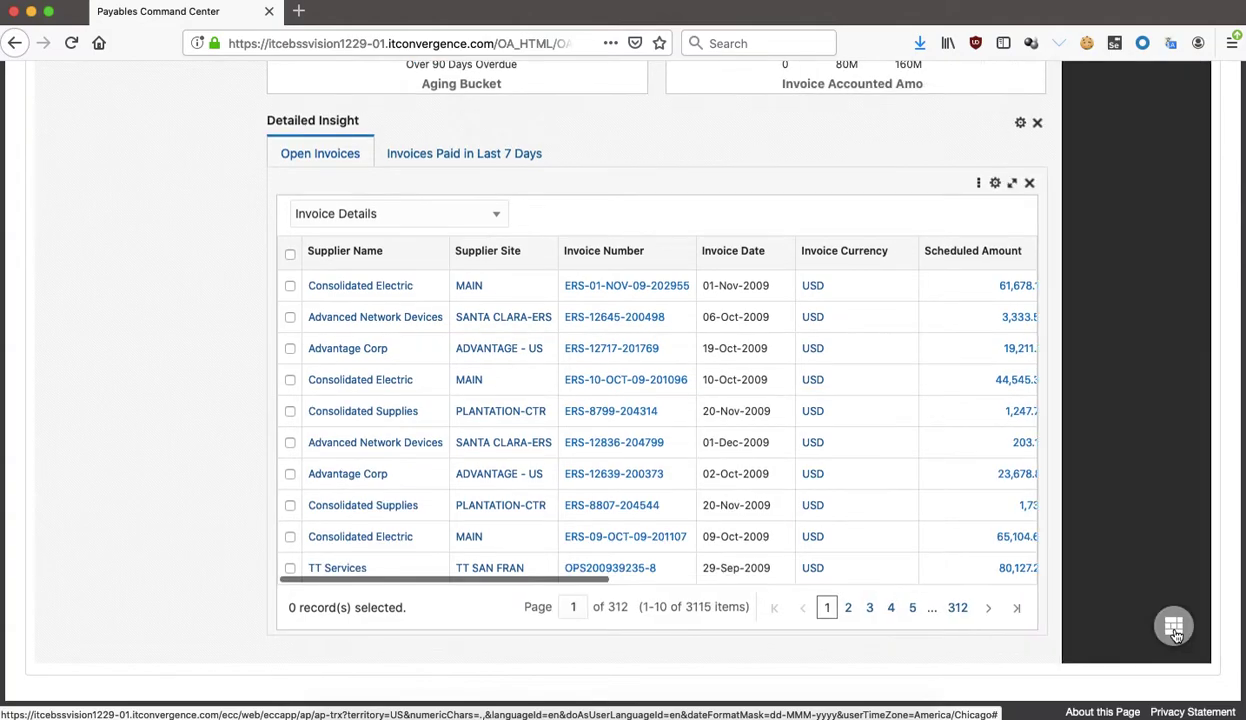
{"action": "scroll", "coordinate": [823, 372], "scroll_direction": "up", "scroll_amount": 5}
{"action": "scroll", "coordinate": [823, 374], "scroll_direction": "up", "scroll_amount": 2}
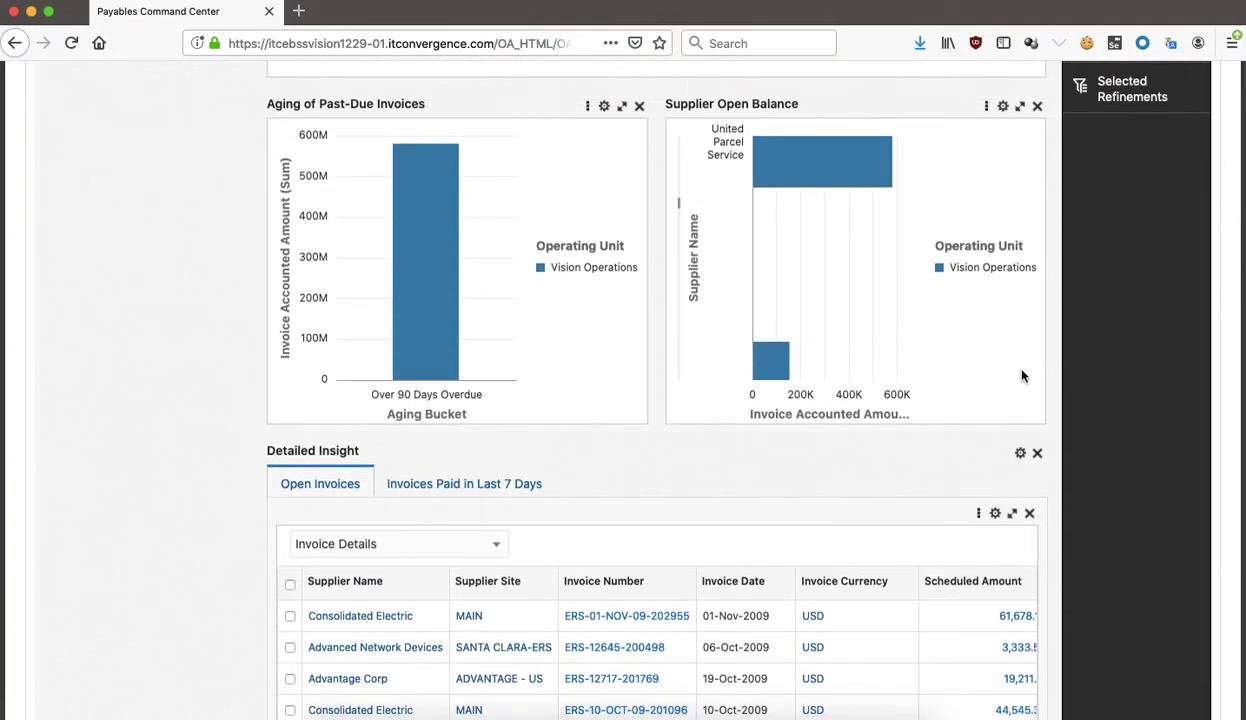
{"action": "scroll", "coordinate": [1022, 376], "scroll_direction": "up", "scroll_amount": 10}
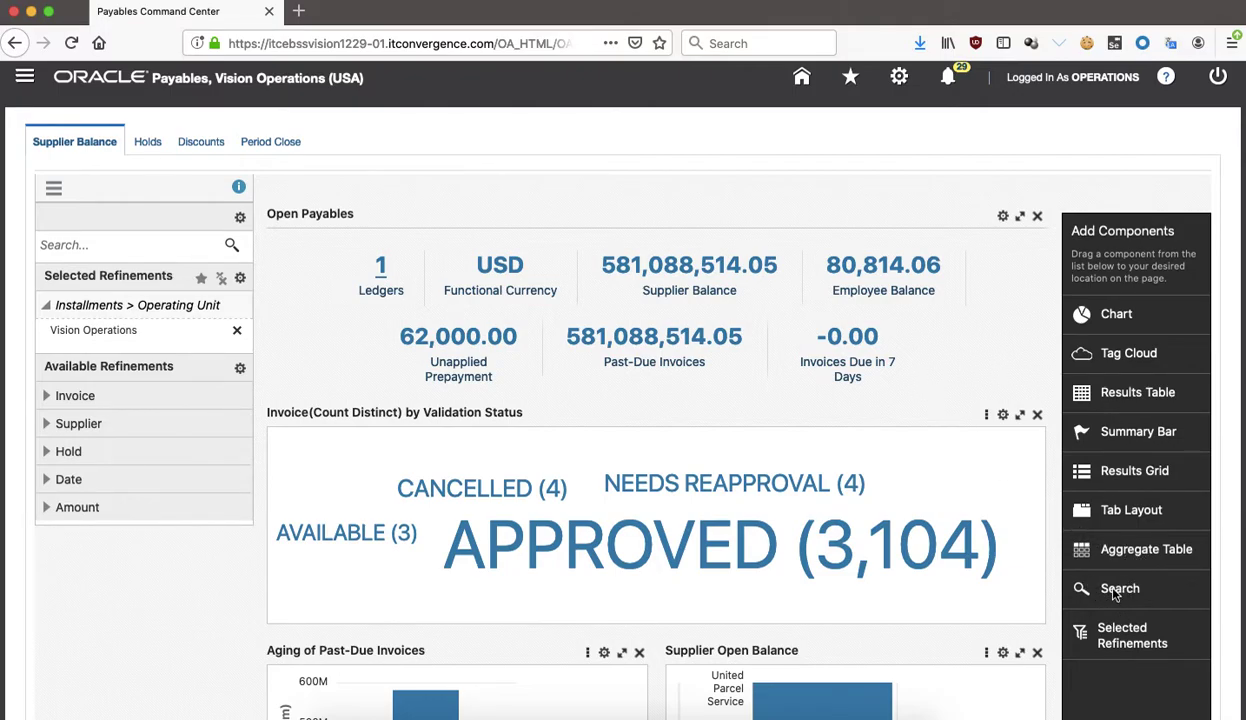
{"action": "left_click_drag", "start_coordinate": [1085, 585], "coordinate": [573, 204]}
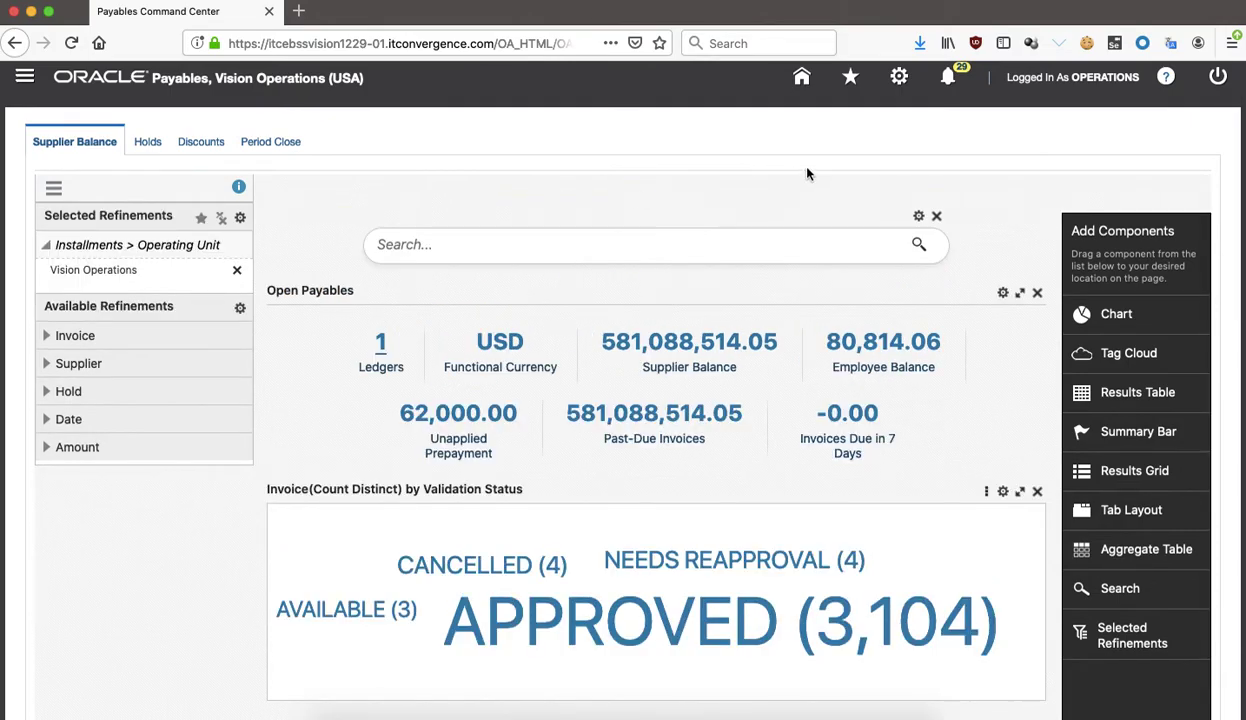
{"action": "left_click", "coordinate": [920, 219]}
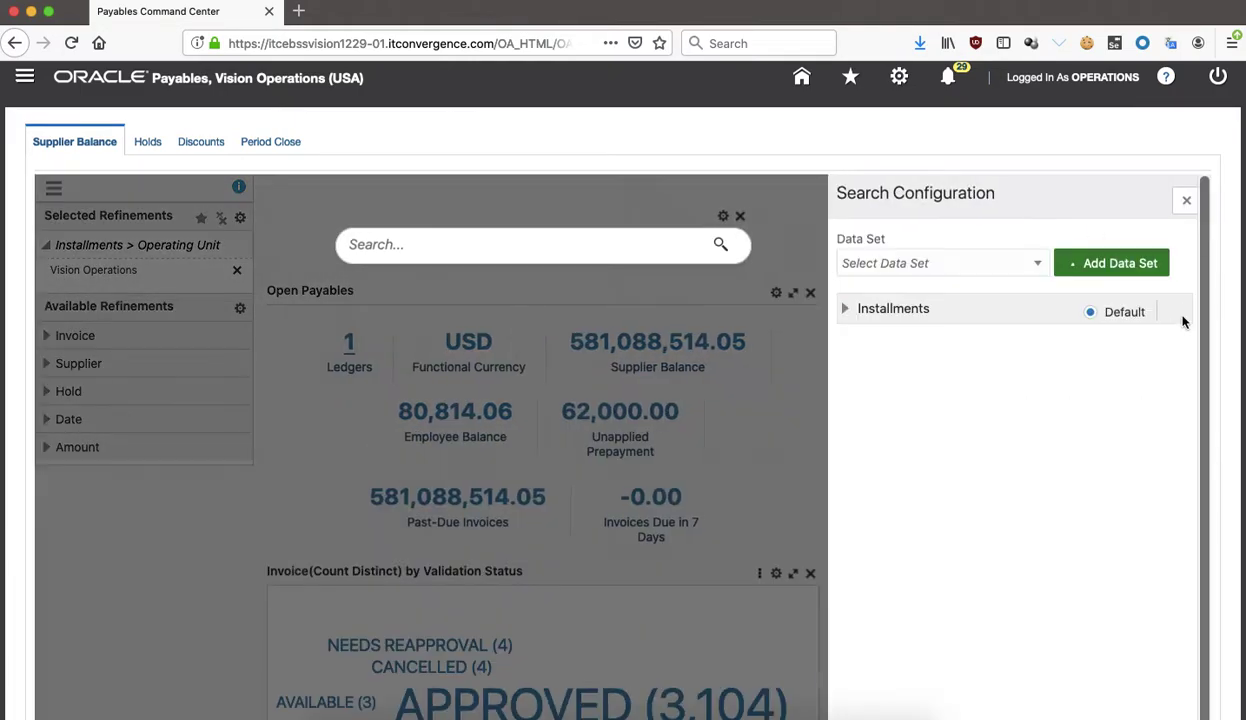
{"action": "left_click", "coordinate": [846, 310]}
{"action": "scroll", "coordinate": [1010, 345], "scroll_direction": "down", "scroll_amount": 2}
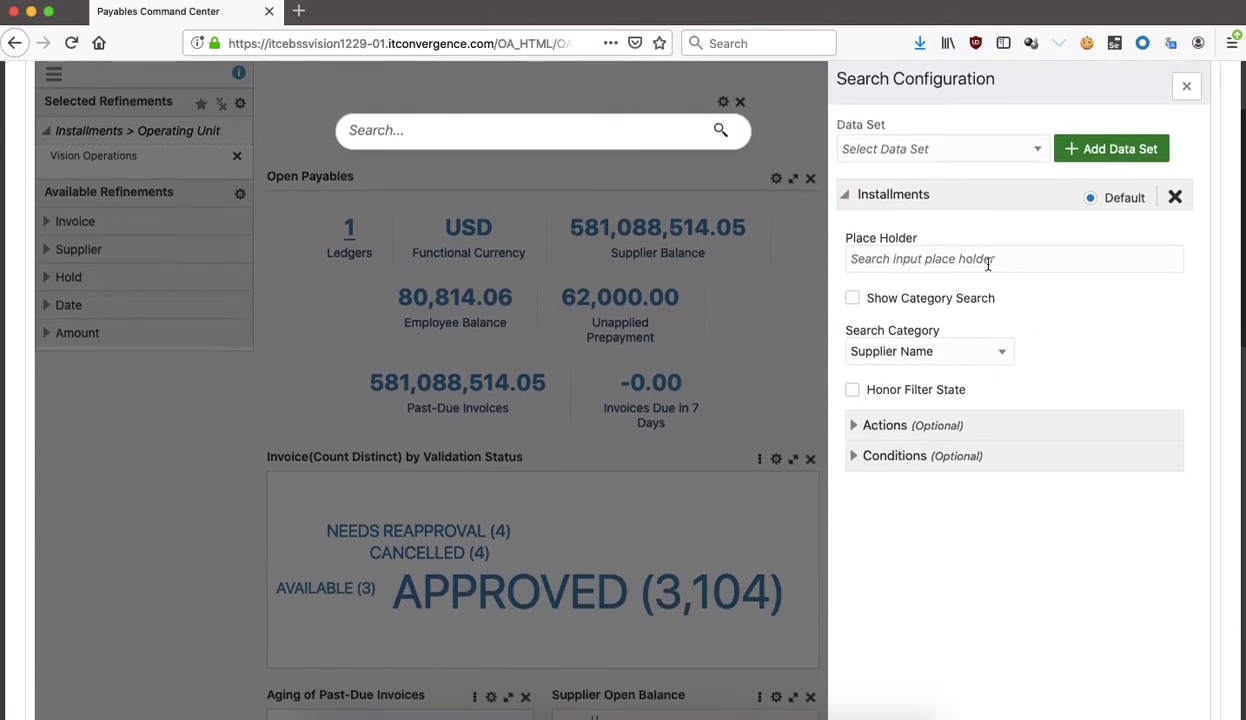
{"action": "left_click", "coordinate": [935, 352]}
{"action": "left_click", "coordinate": [1025, 350]}
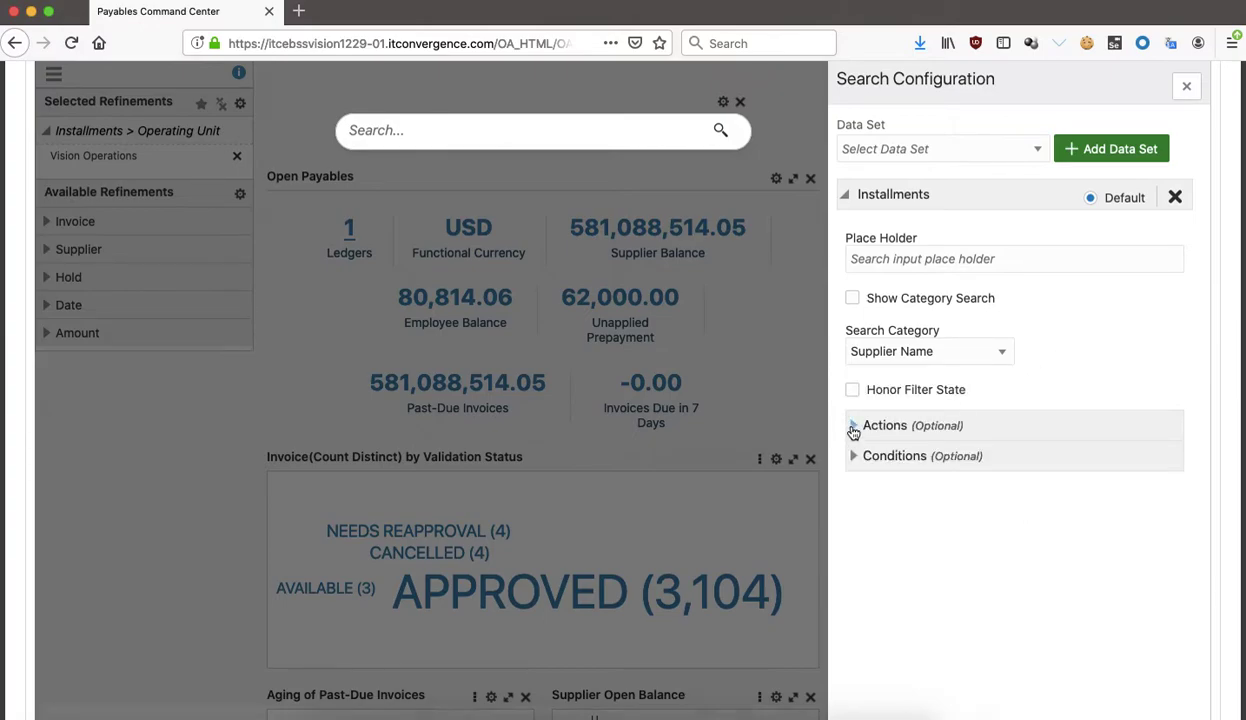
{"action": "left_click", "coordinate": [853, 427]}
{"action": "left_click", "coordinate": [1046, 497]}
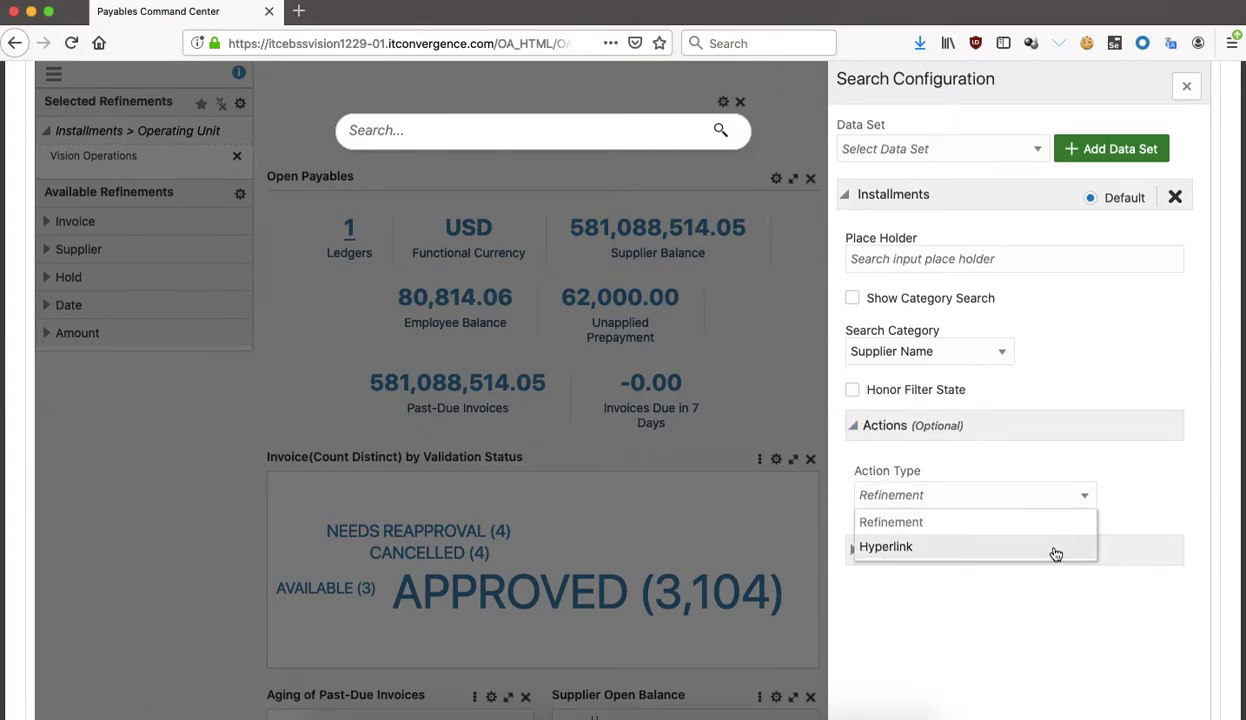
{"action": "left_click", "coordinate": [1045, 521]}
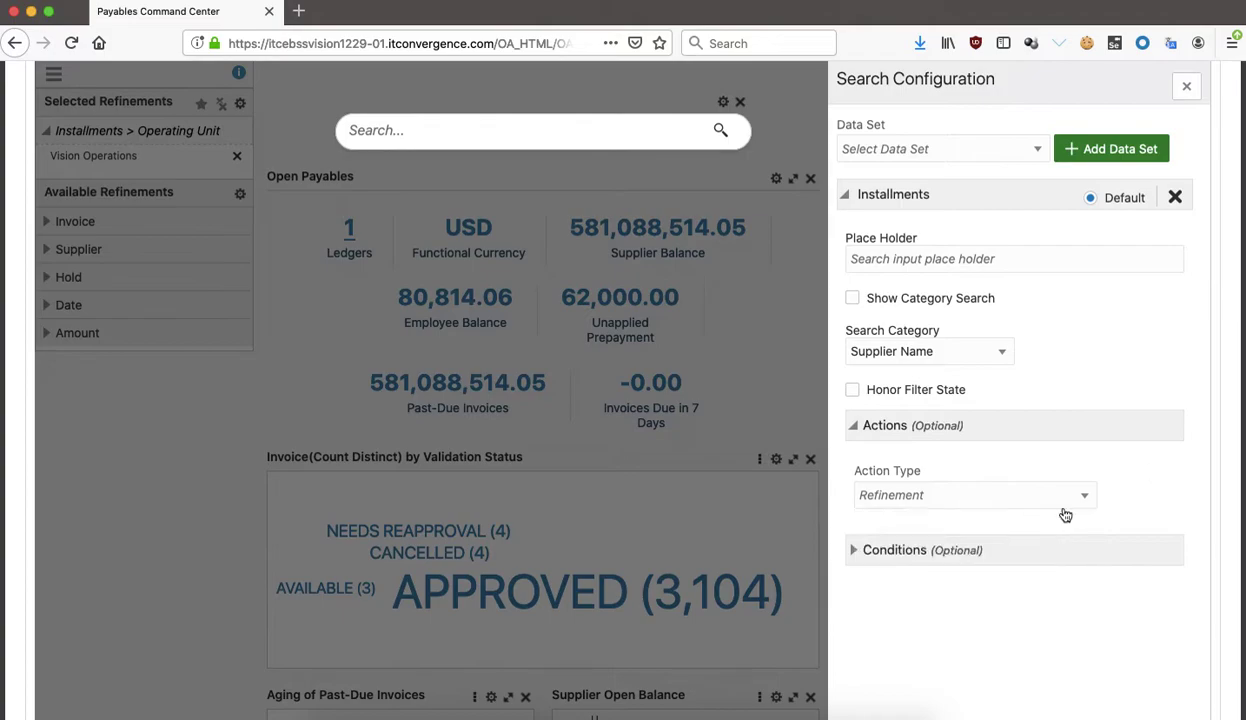
{"action": "scroll", "coordinate": [1032, 264], "scroll_direction": "up", "scroll_amount": 3}
{"action": "left_click", "coordinate": [1188, 202]}
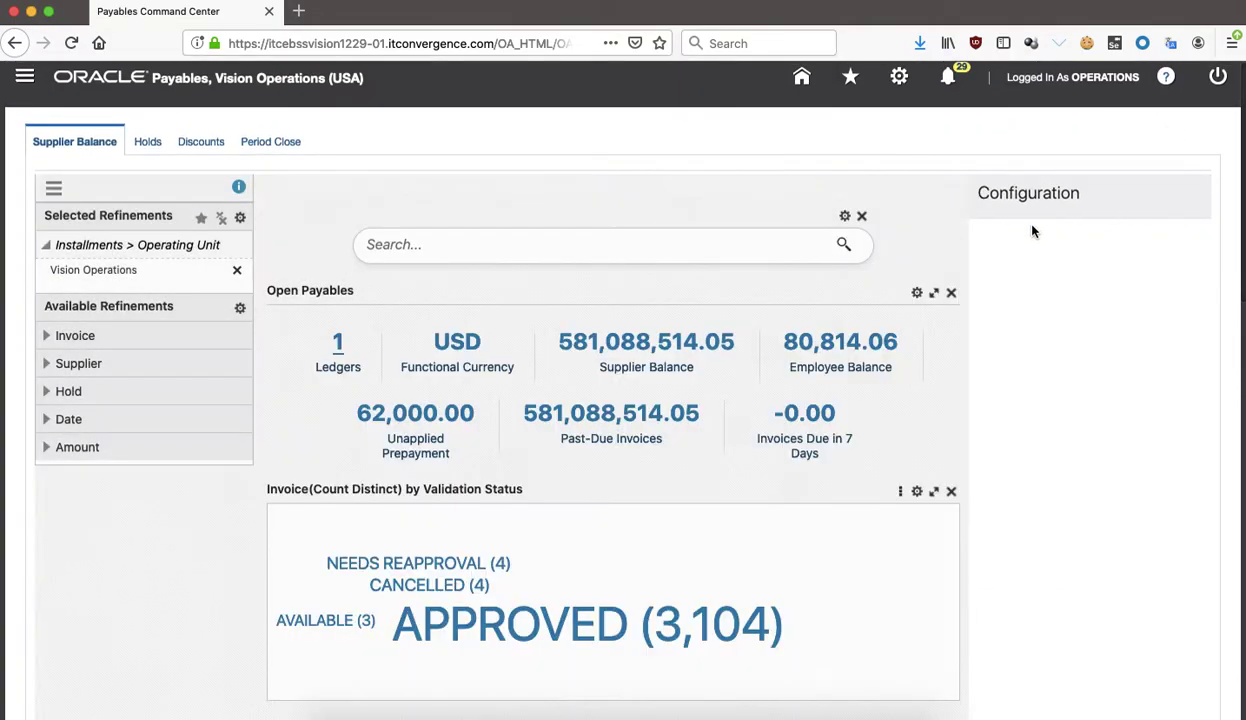
Delete the Search panel from the Supplier Balance dashboard and scroll back to the invoice table.
{"action": "left_click", "coordinate": [1073, 217]}
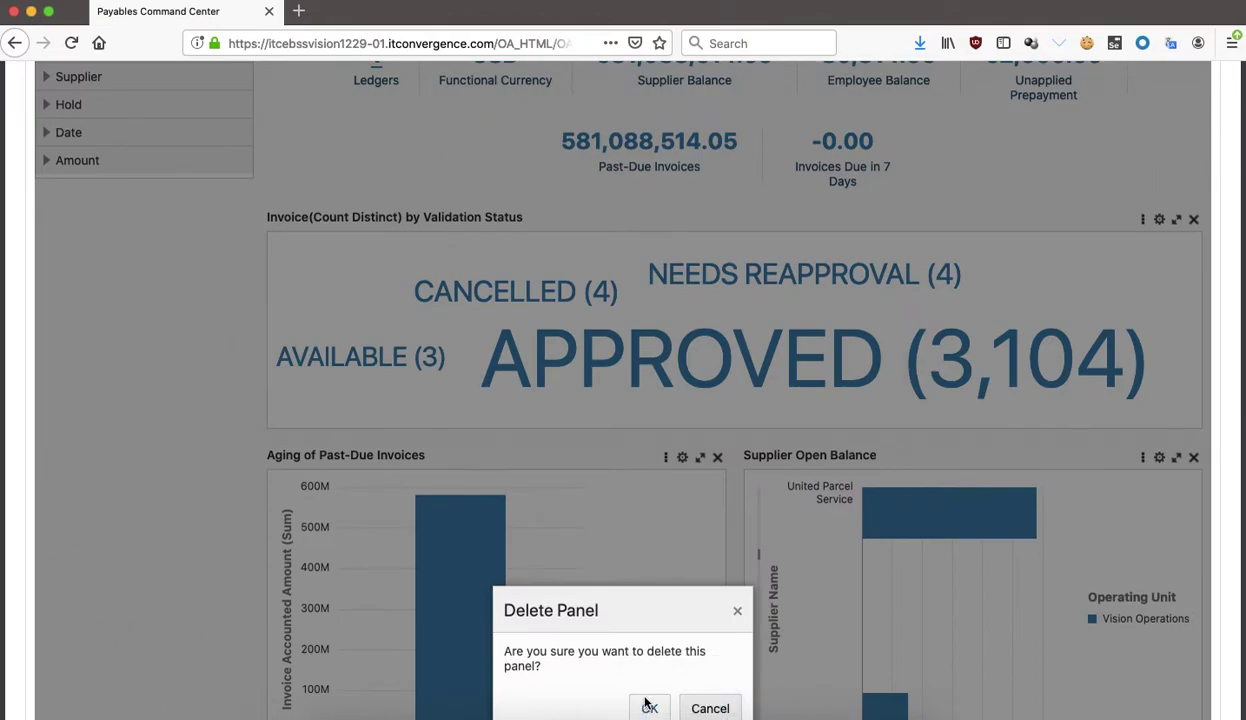
{"action": "left_click", "coordinate": [648, 705]}
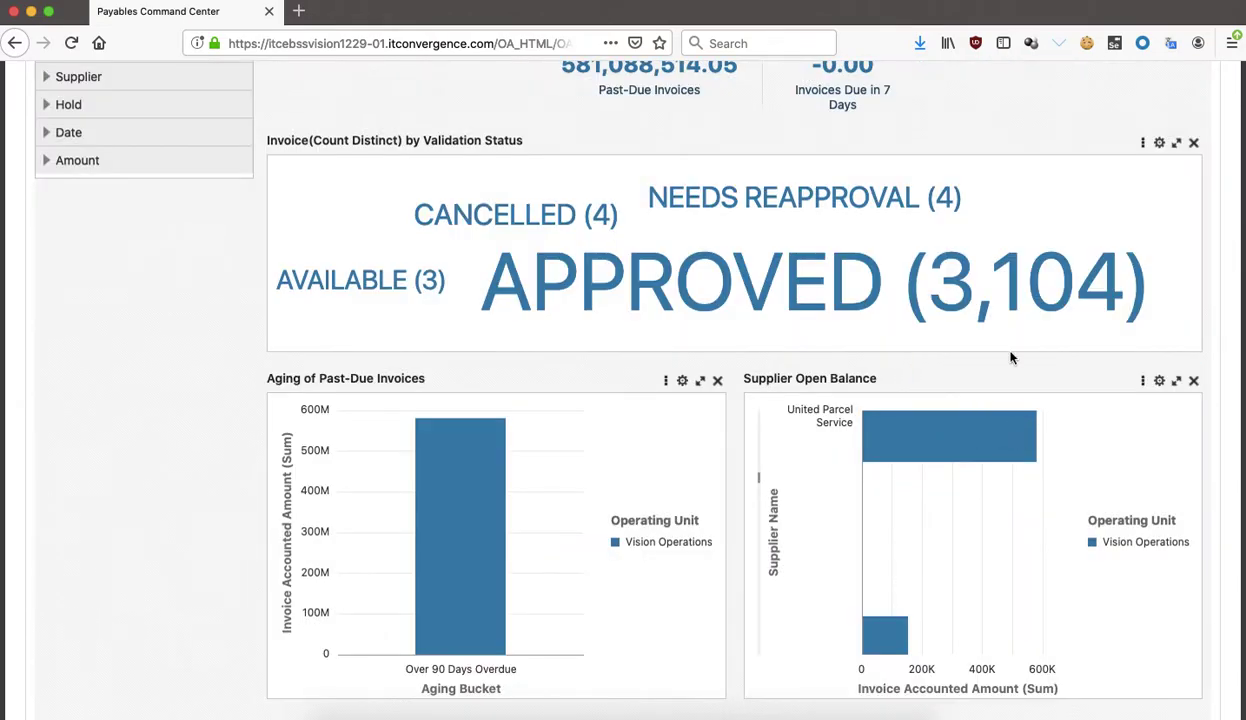
{"action": "scroll", "coordinate": [1076, 158], "scroll_direction": "up", "scroll_amount": 5}
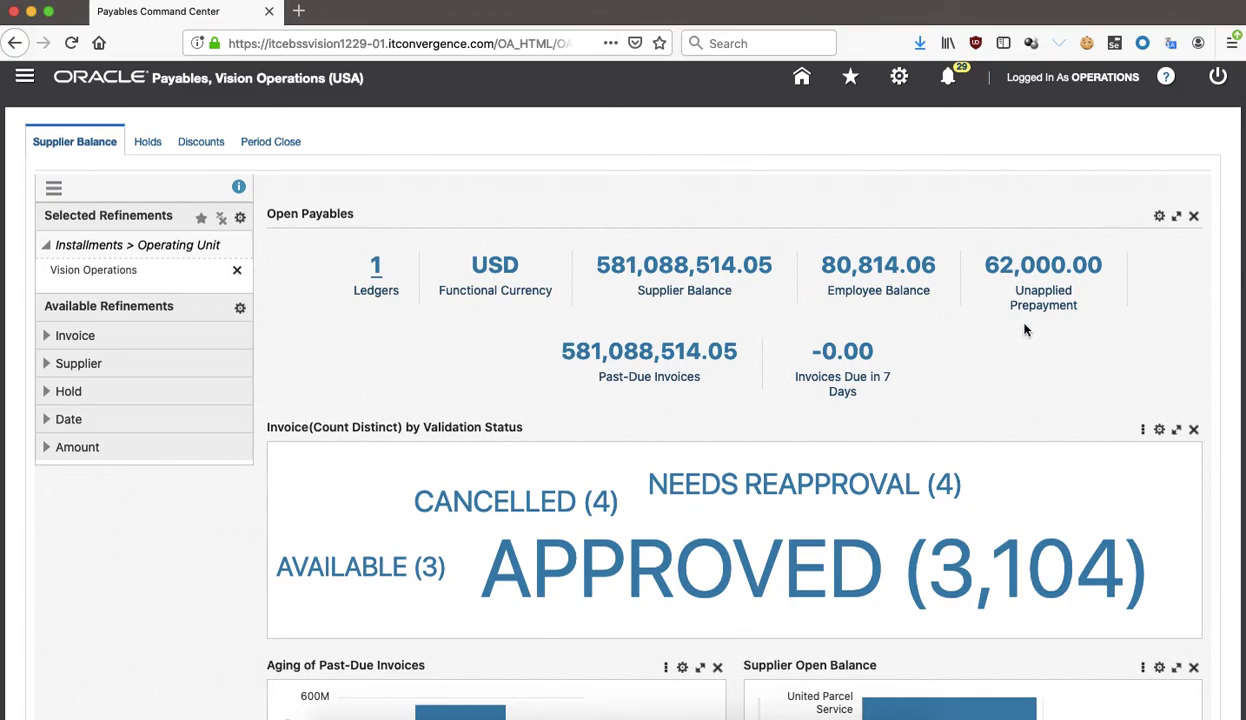
{"action": "scroll", "coordinate": [1067, 318], "scroll_direction": "down", "scroll_amount": 1}
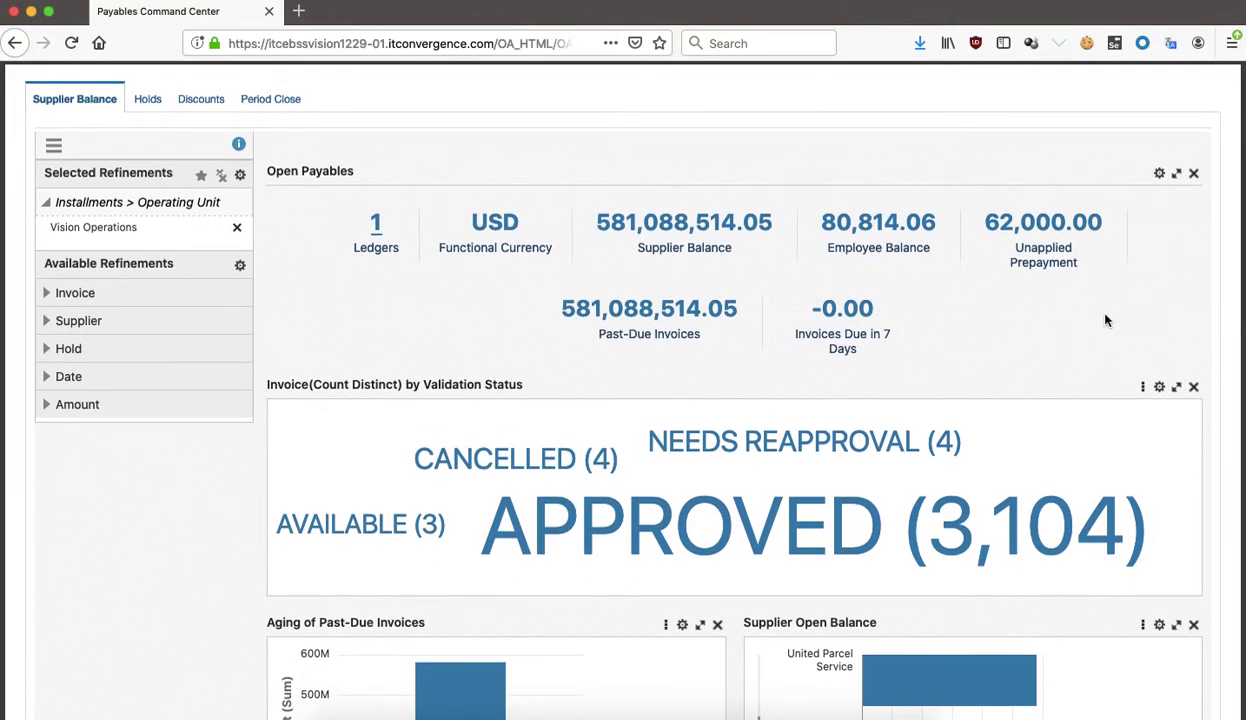
{"action": "scroll", "coordinate": [1100, 320], "scroll_direction": "down", "scroll_amount": 10}
{"action": "scroll", "coordinate": [1093, 323], "scroll_direction": "down", "scroll_amount": 4}
{"action": "scroll", "coordinate": [1100, 330], "scroll_direction": "up", "scroll_amount": 3}
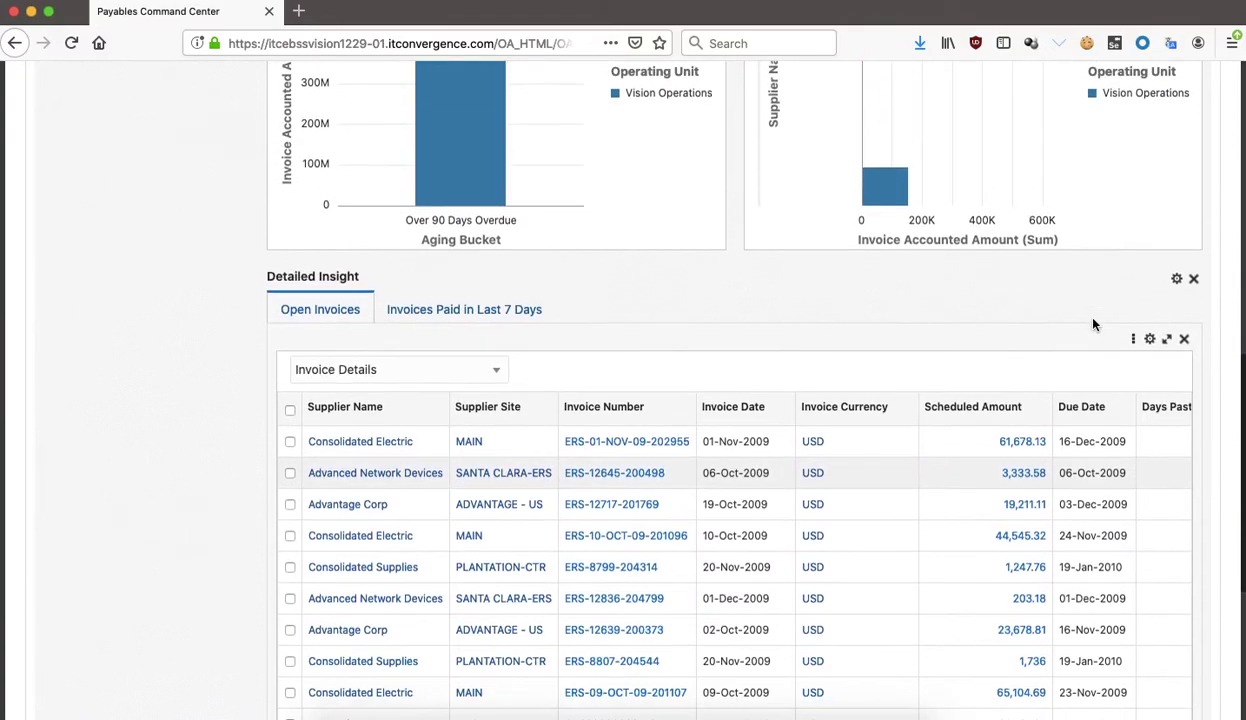
Tick the Consolidated Electric invoice, see Compare unavailable, and open the table's configuration settings.
{"action": "left_click", "coordinate": [289, 441]}
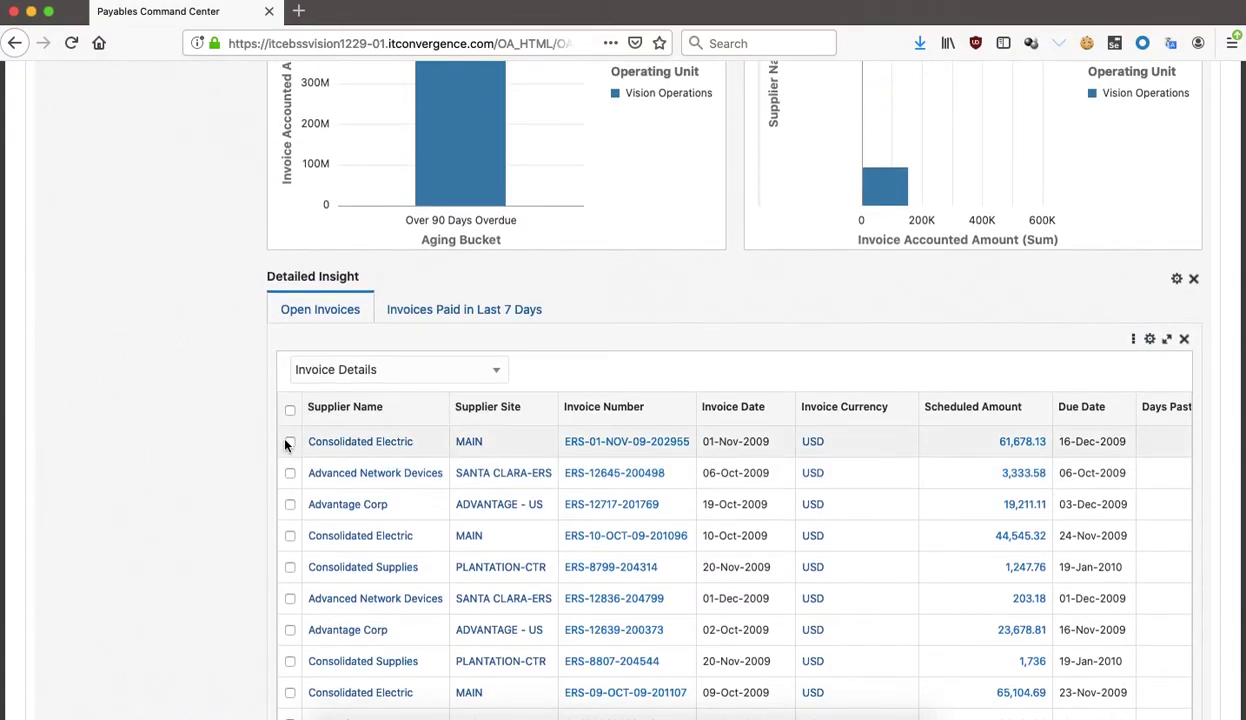
{"action": "left_click", "coordinate": [1128, 339]}
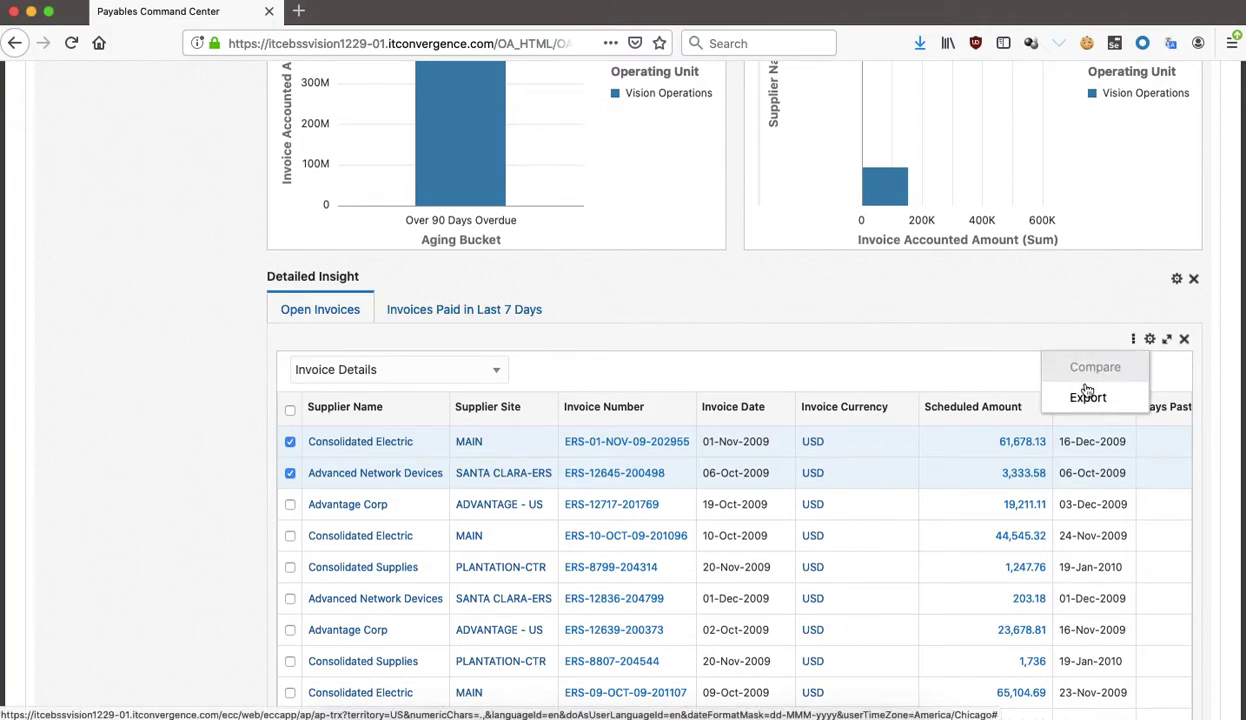
{"action": "left_click", "coordinate": [1166, 339]}
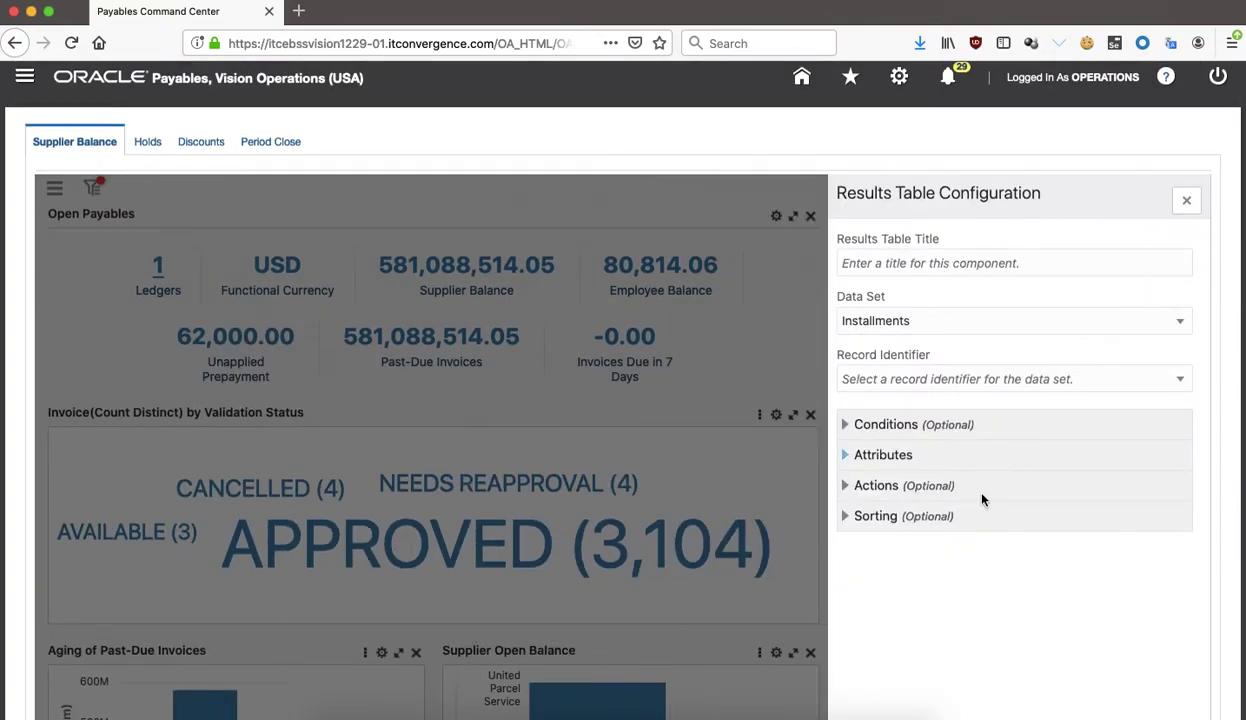
Enable Compare in the table's Actions Menu with Supplier Name as header attribute, and save.
{"action": "left_click", "coordinate": [849, 488]}
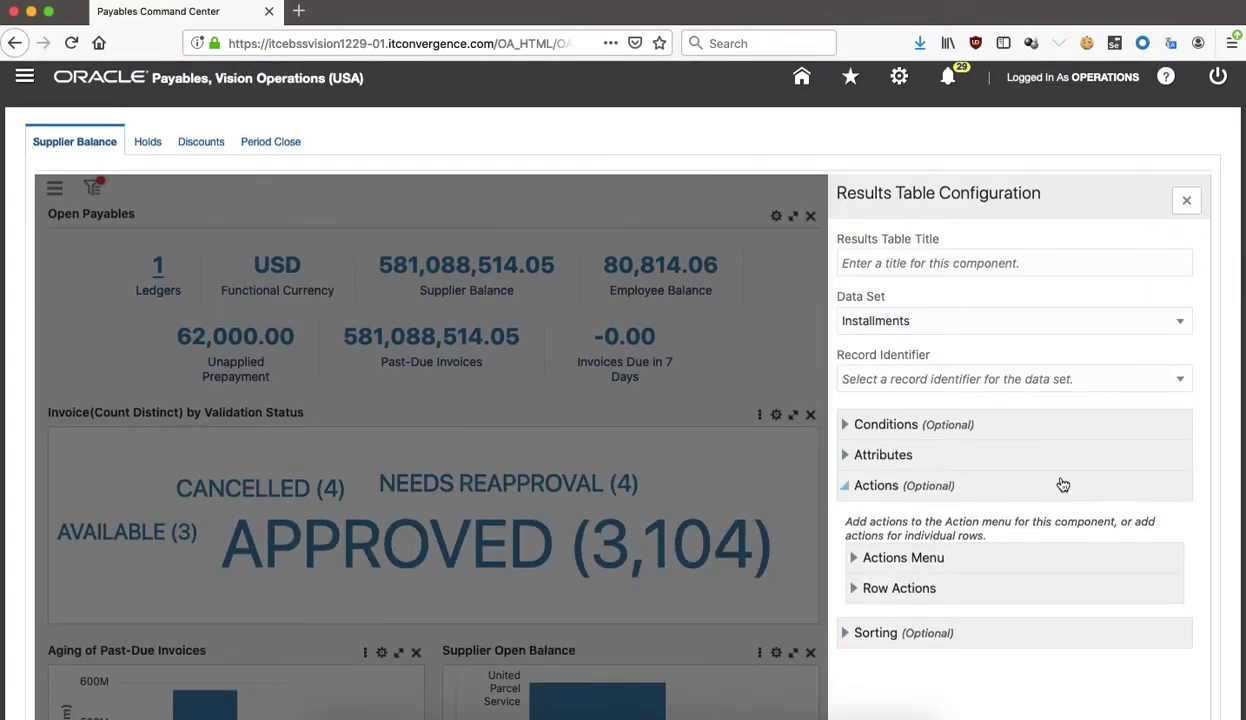
{"action": "scroll", "coordinate": [1060, 484], "scroll_direction": "down", "scroll_amount": 2}
{"action": "left_click", "coordinate": [854, 460]}
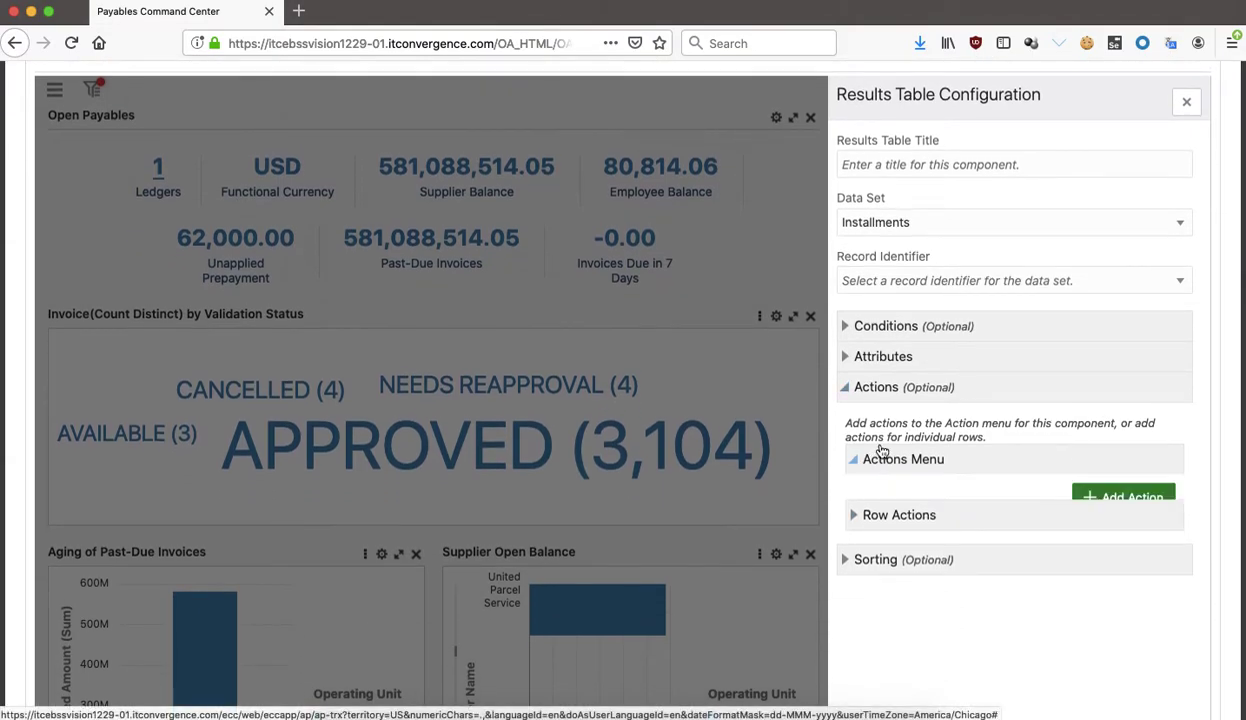
{"action": "left_click", "coordinate": [865, 535]}
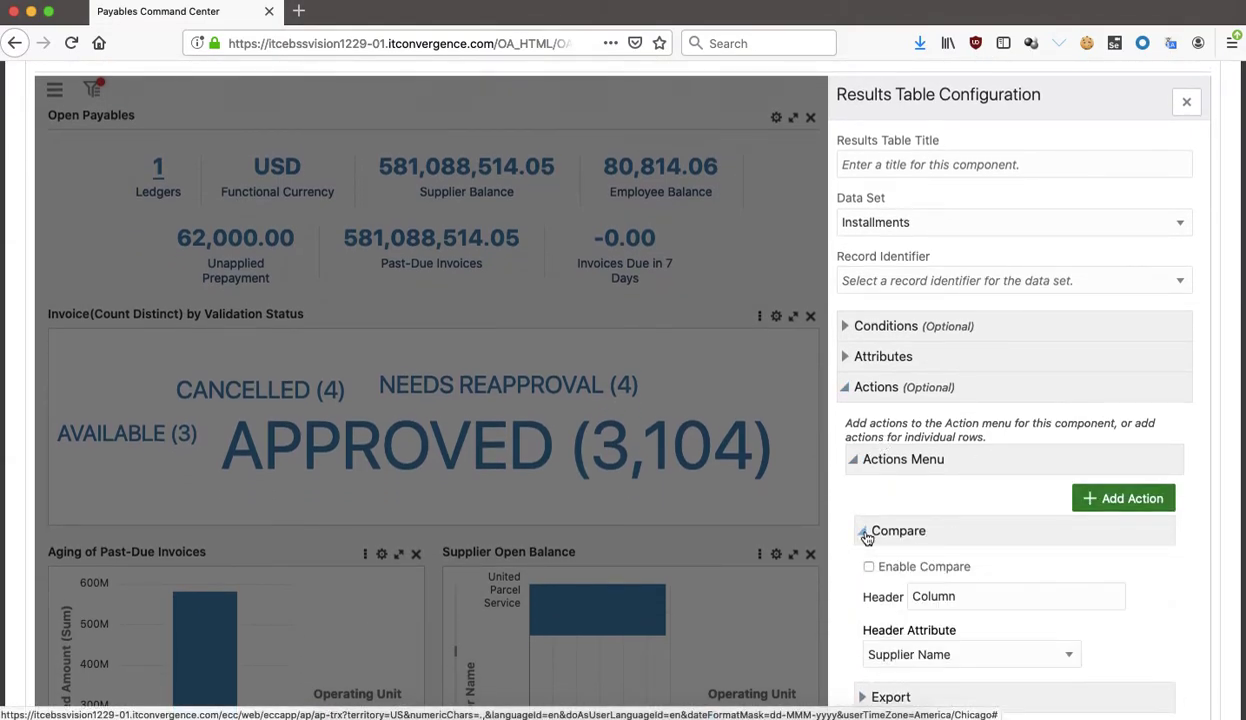
{"action": "scroll", "coordinate": [1040, 565], "scroll_direction": "down", "scroll_amount": 1}
{"action": "left_click", "coordinate": [869, 507]}
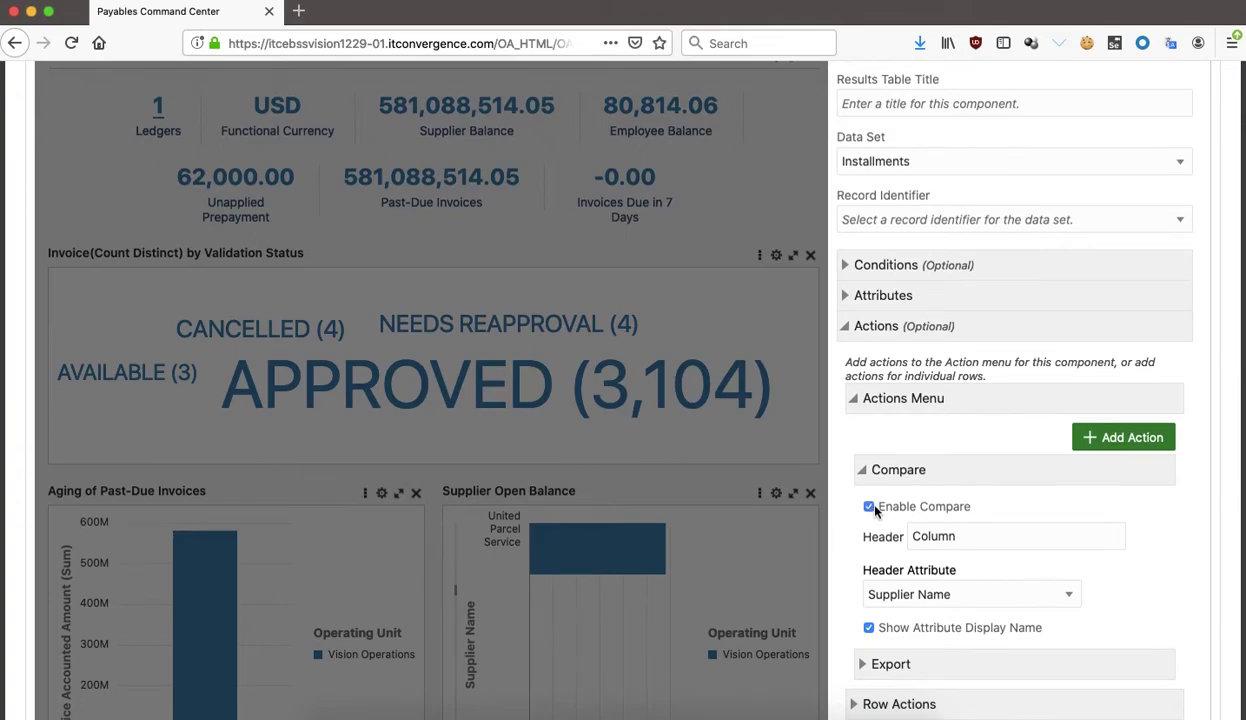
{"action": "scroll", "coordinate": [1097, 557], "scroll_direction": "down", "scroll_amount": 1}
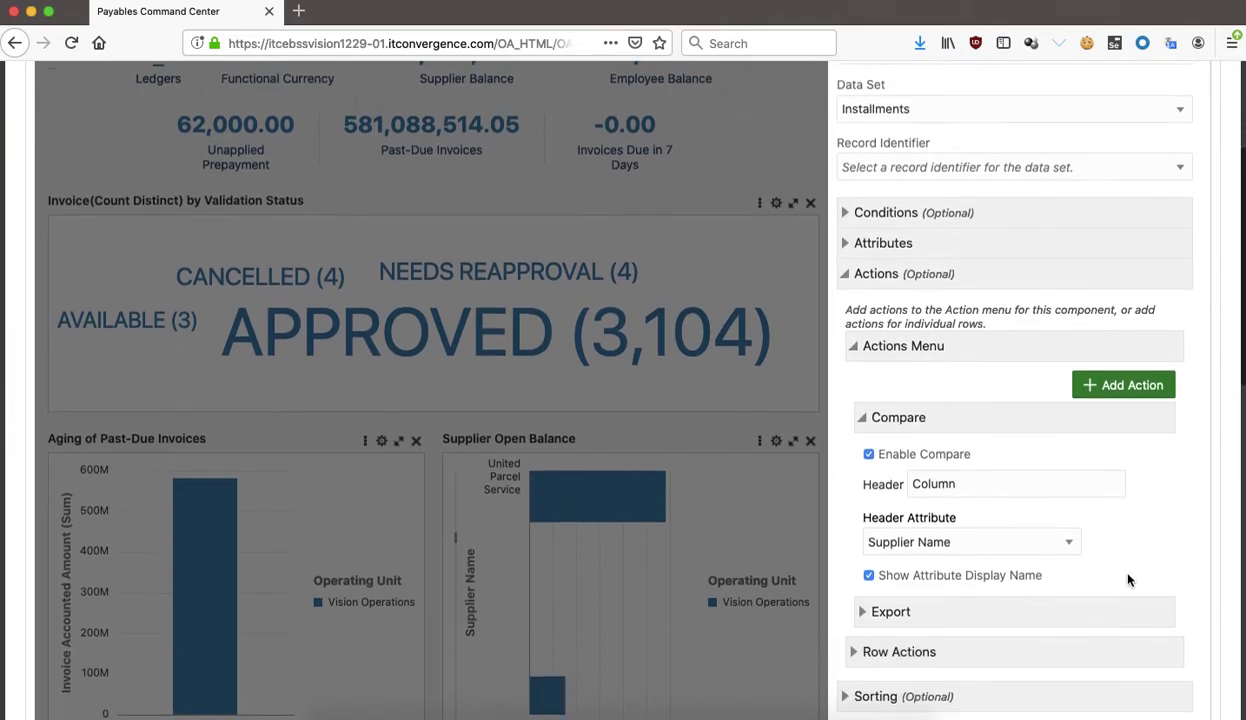
{"action": "left_click", "coordinate": [1057, 516]}
{"action": "left_click", "coordinate": [1118, 517]}
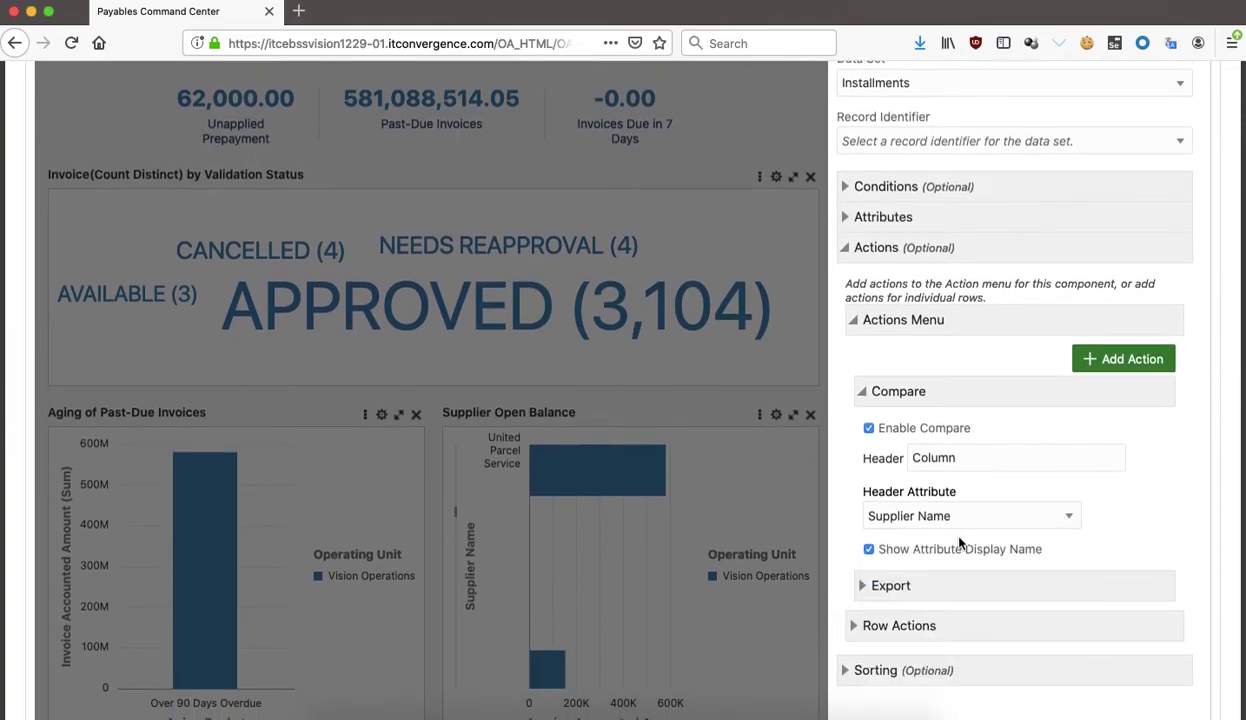
{"action": "scroll", "coordinate": [1107, 470], "scroll_direction": "down", "scroll_amount": 10}
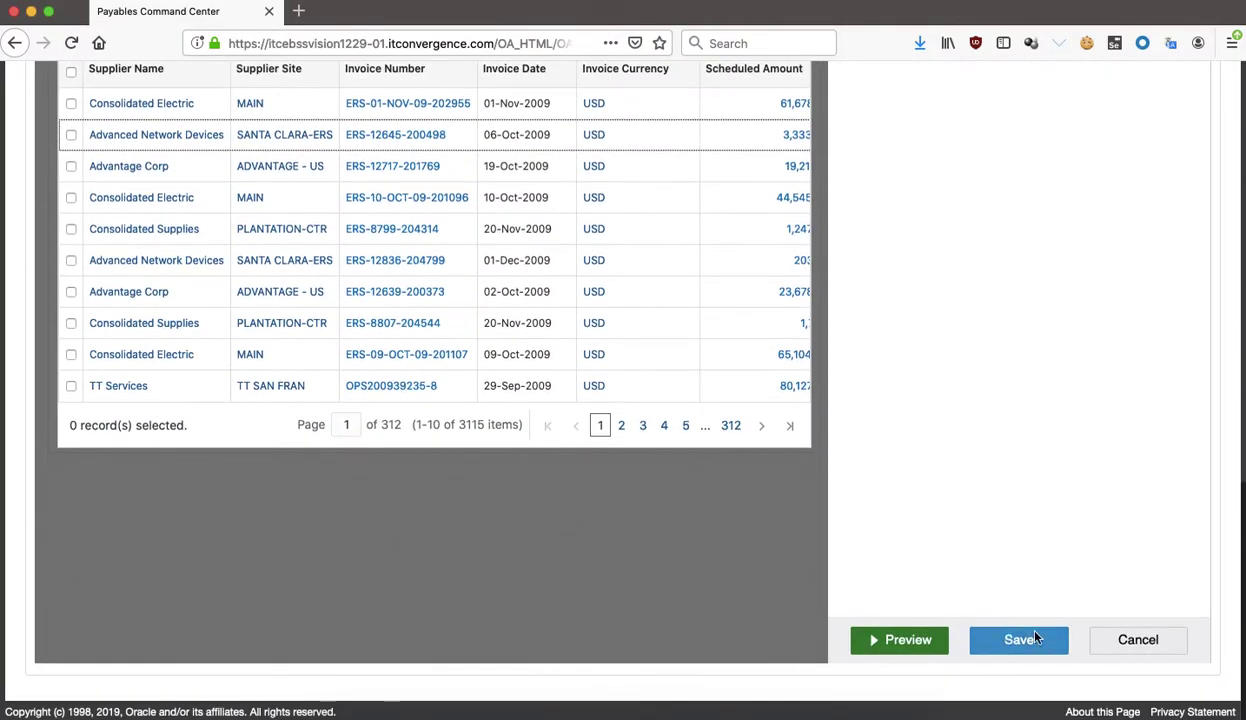
{"action": "left_click", "coordinate": [1020, 639]}
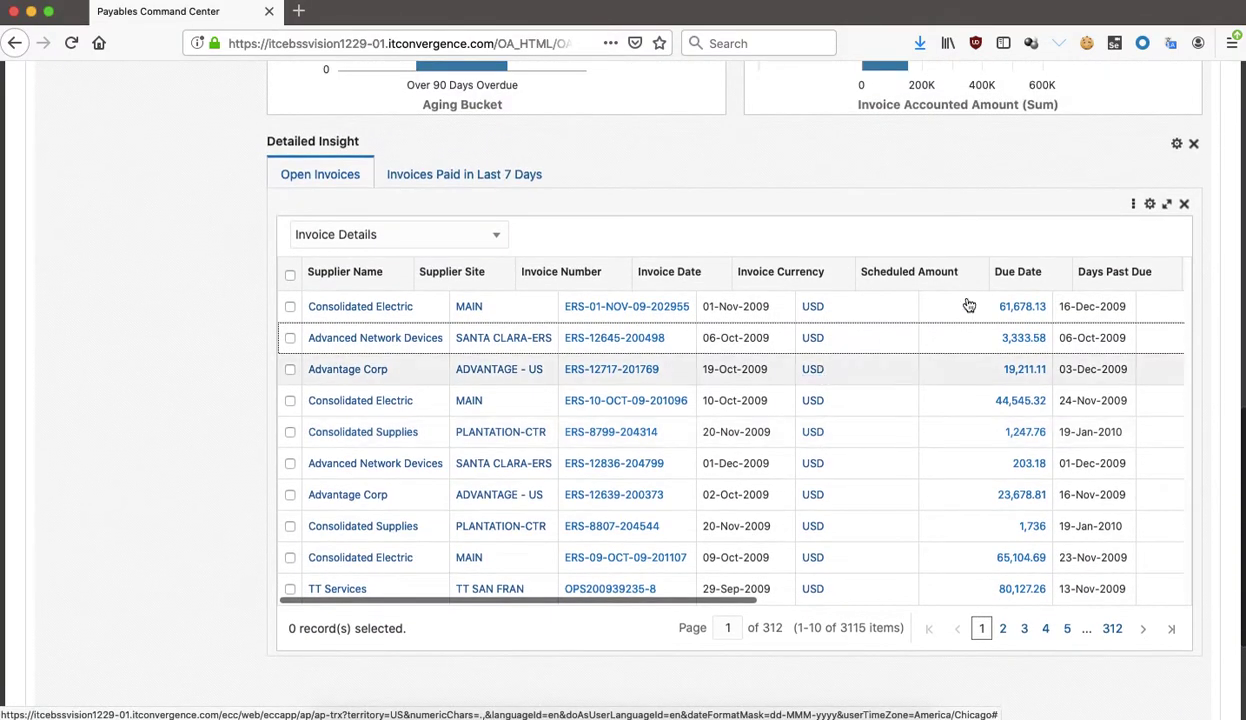
{"action": "left_click", "coordinate": [290, 306]}
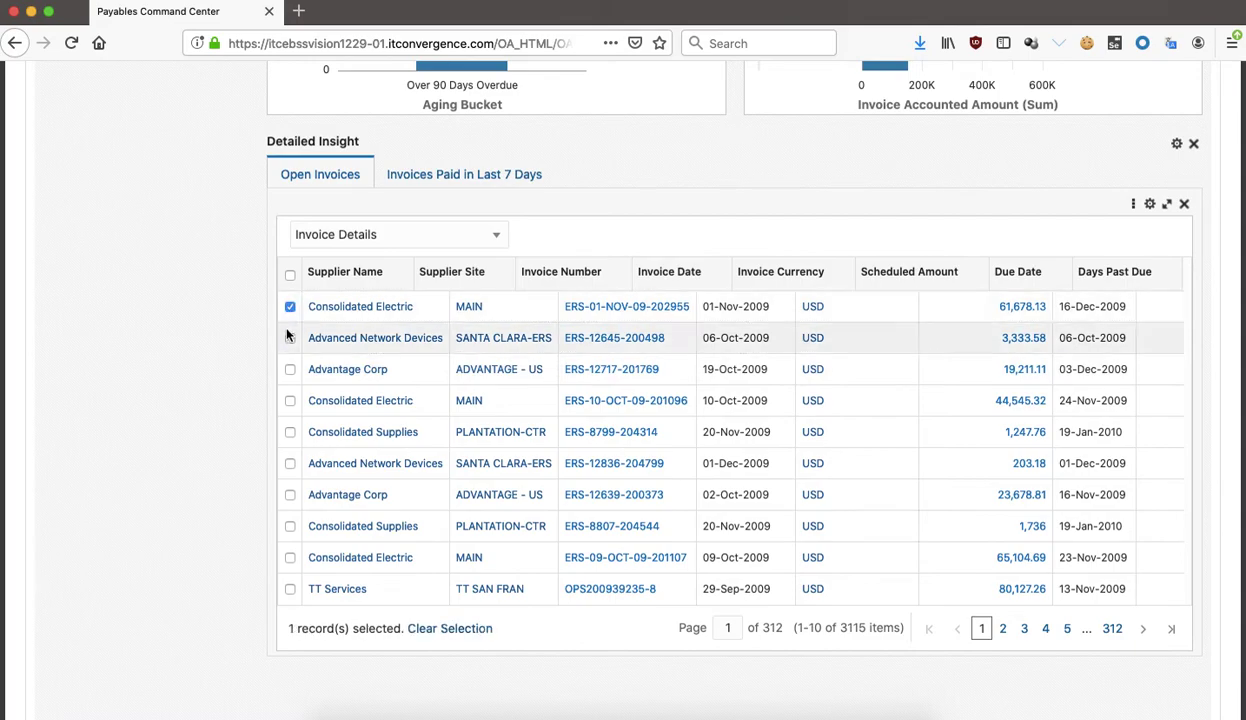
{"action": "left_click", "coordinate": [318, 344]}
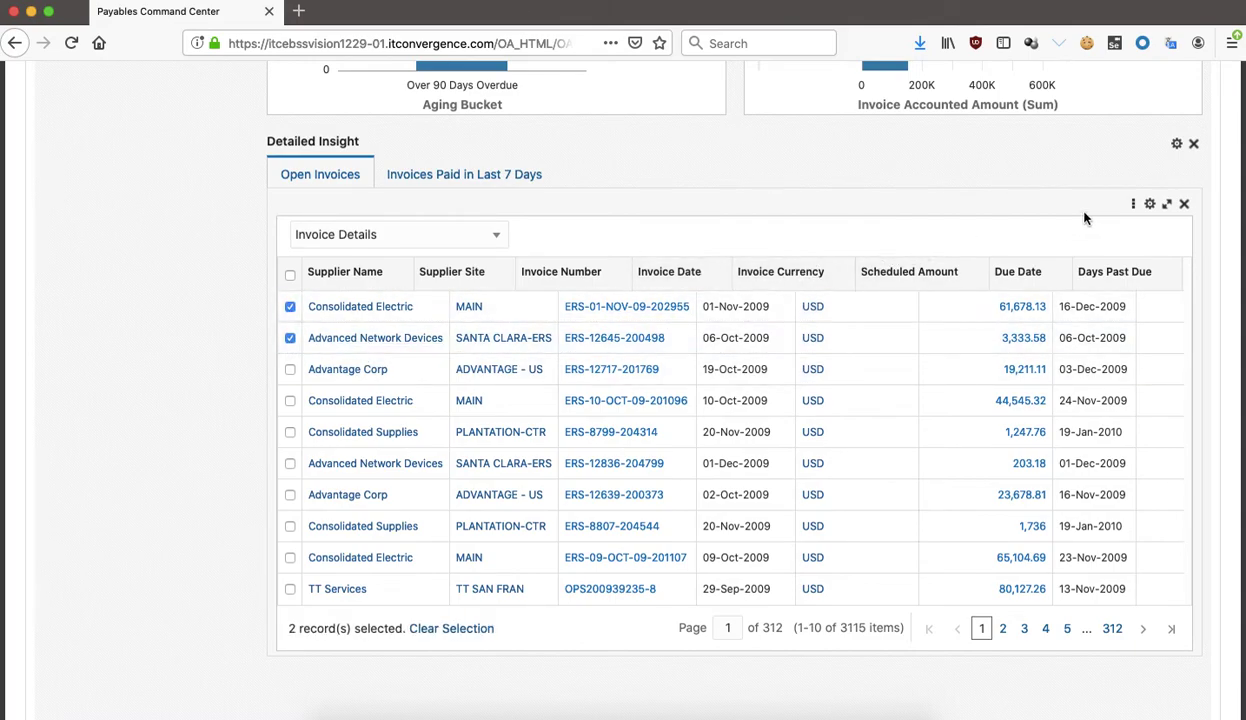
{"action": "left_click", "coordinate": [1134, 206]}
{"action": "left_click", "coordinate": [1042, 232]}
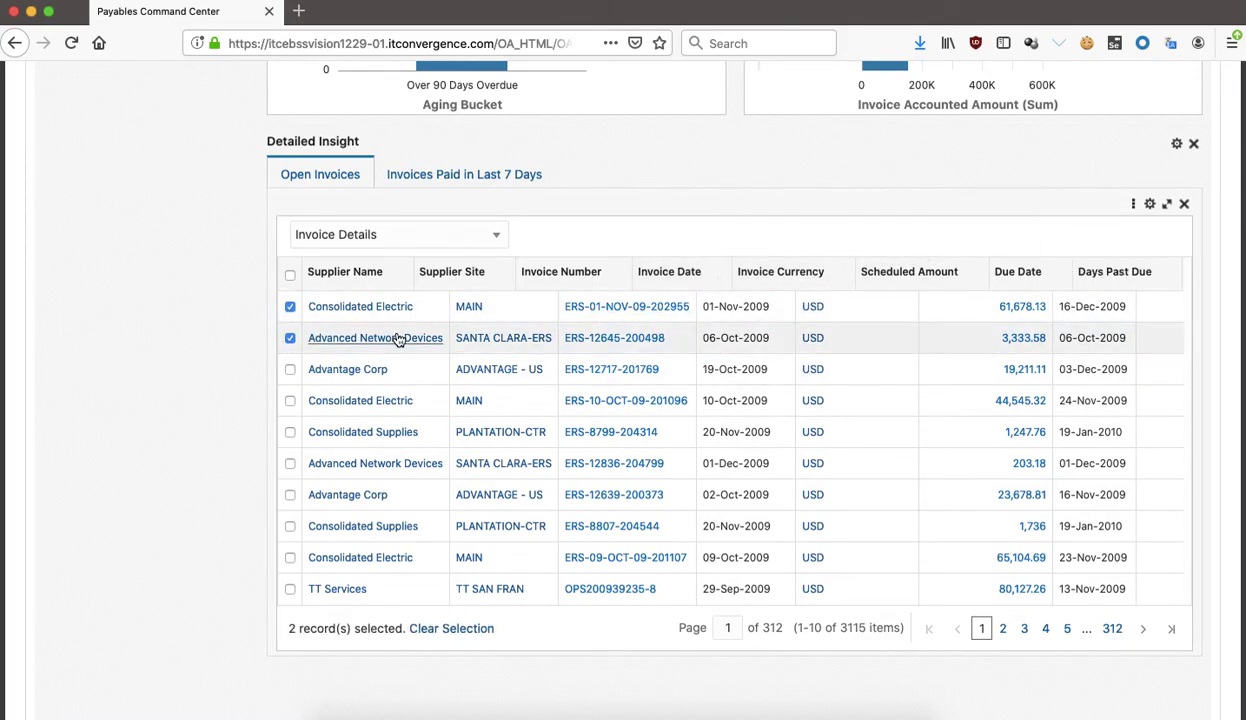
{"action": "scroll", "coordinate": [412, 339], "scroll_direction": "up", "scroll_amount": 5}
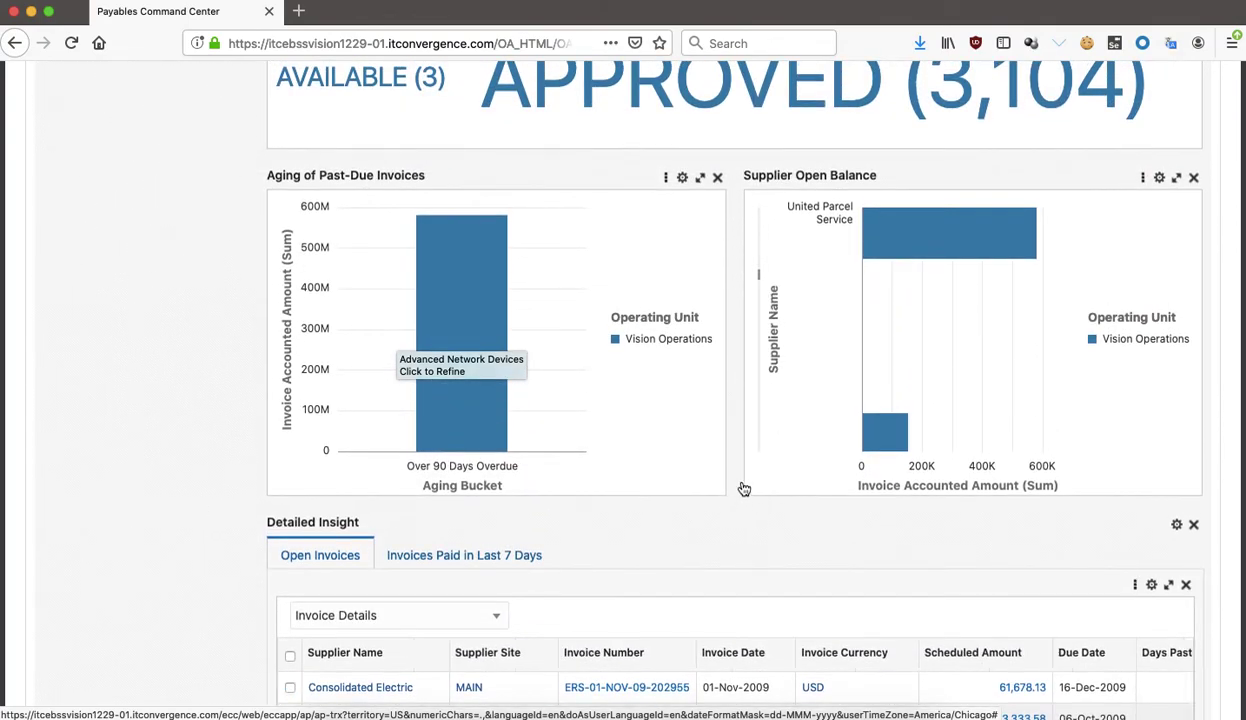
{"action": "scroll", "coordinate": [400, 590], "scroll_direction": "down", "scroll_amount": 2}
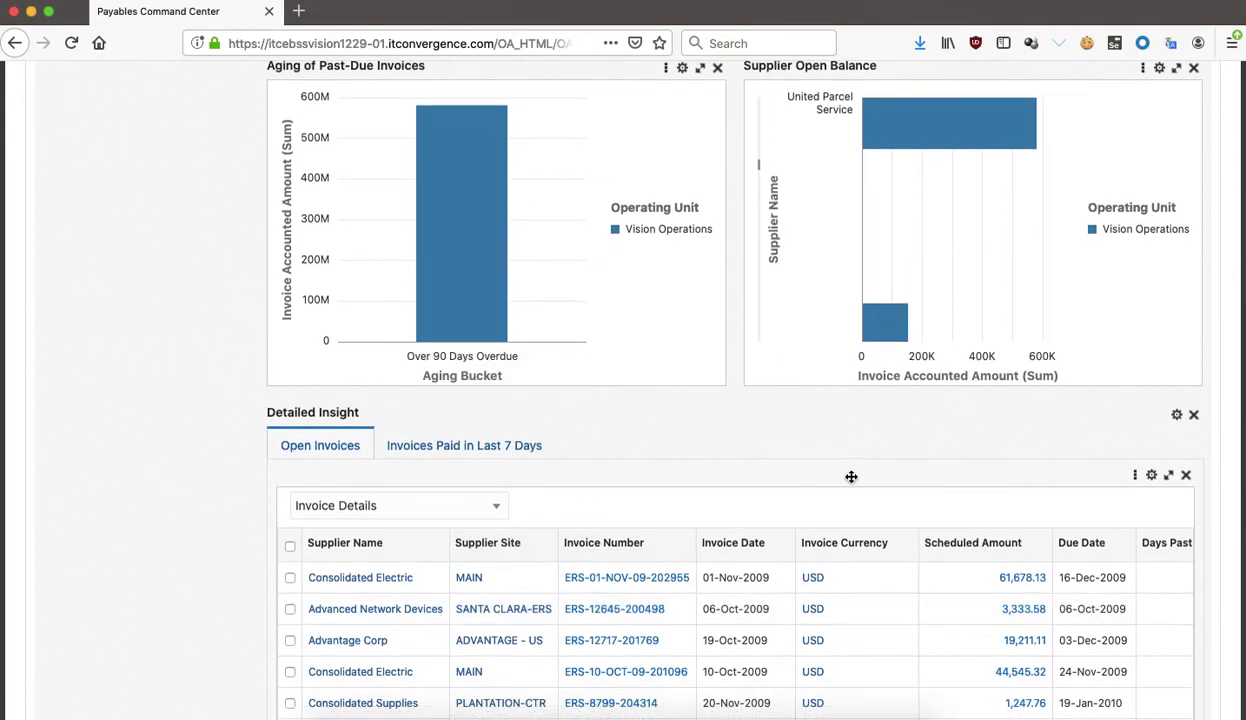
{"action": "scroll", "coordinate": [845, 476], "scroll_direction": "up", "scroll_amount": 4}
{"action": "scroll", "coordinate": [839, 476], "scroll_direction": "up", "scroll_amount": 6}
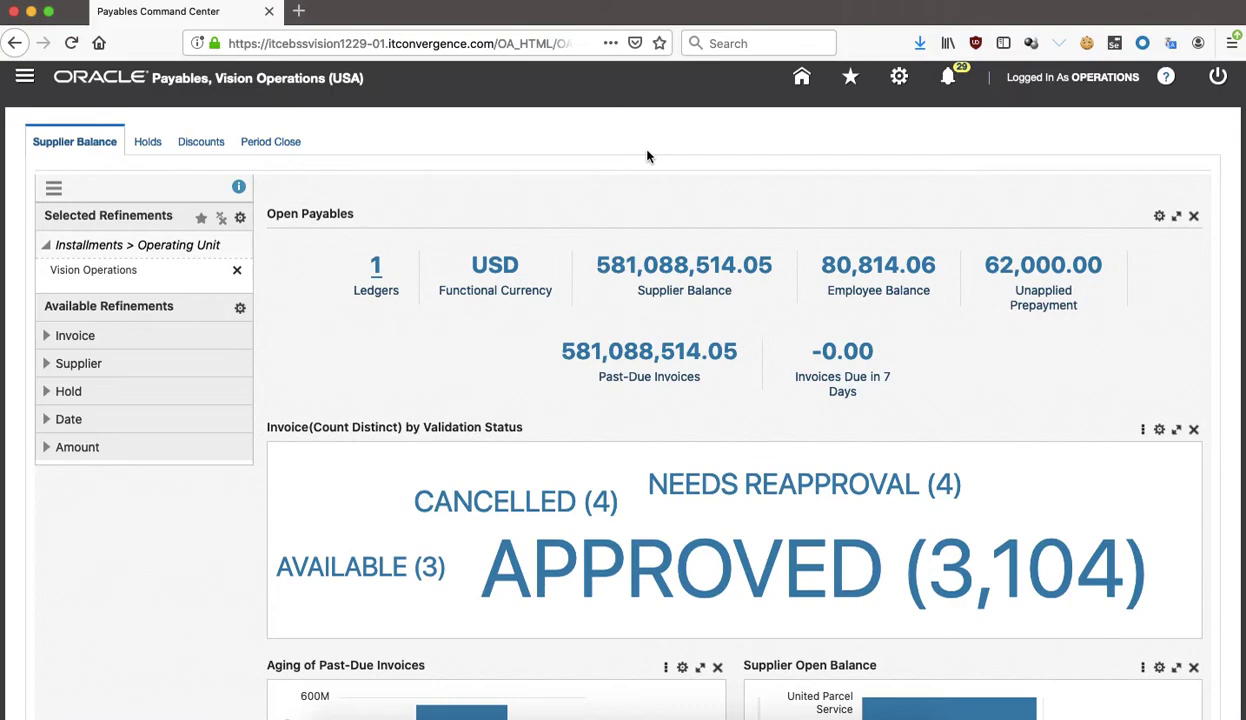
Return to the E-Business Suite home page and launch ECC Developer.
{"action": "left_click", "coordinate": [801, 80]}
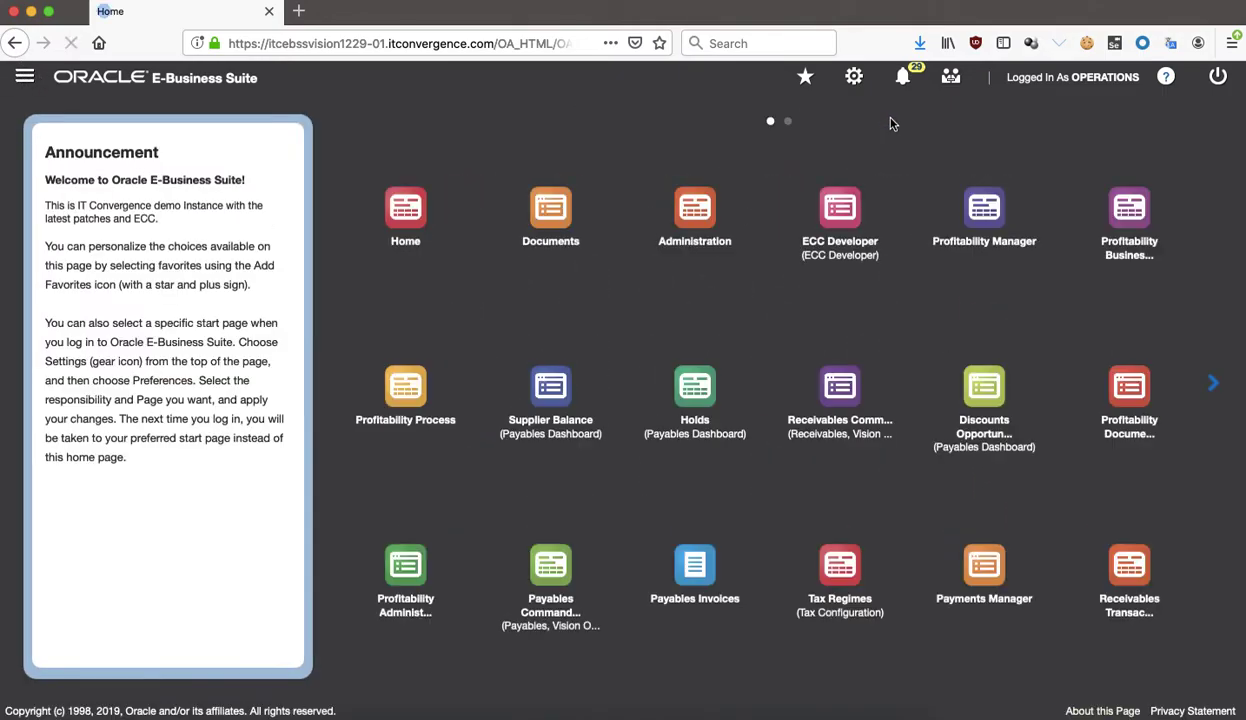
{"action": "left_click", "coordinate": [845, 231]}
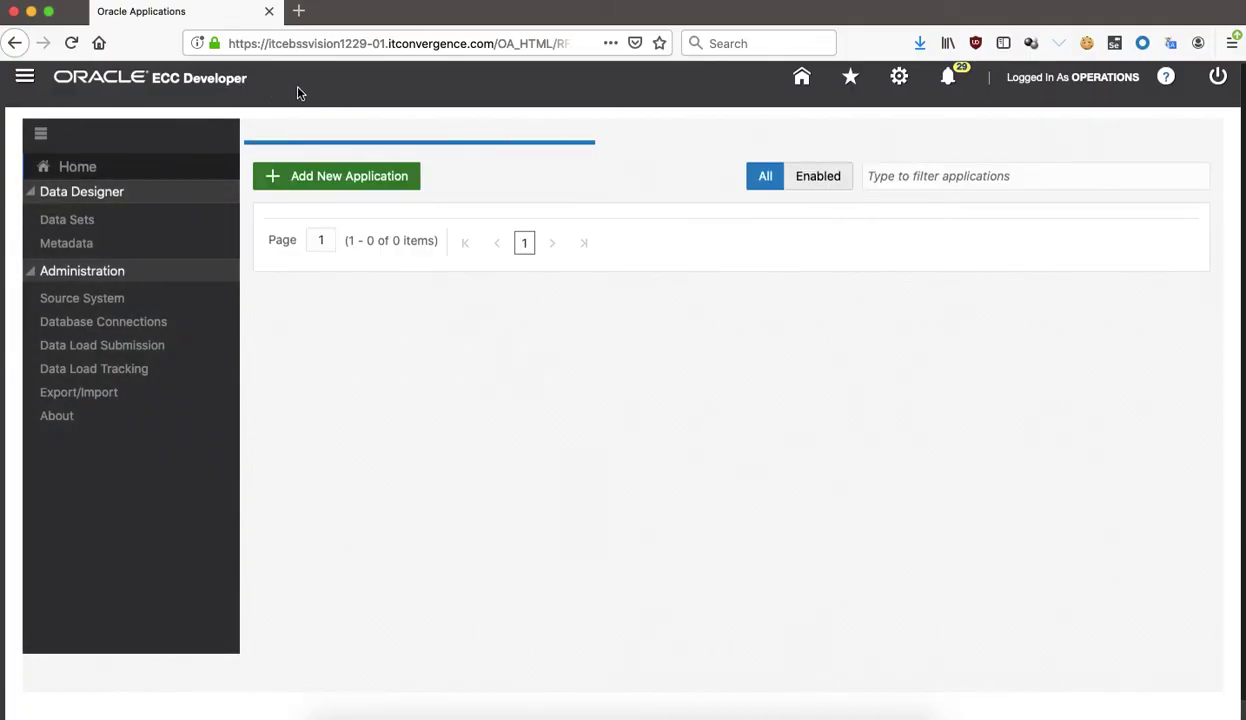
Browse ECC Developer's list of 29 applications, from Assets through iProcurement.
{"action": "scroll", "coordinate": [640, 532], "scroll_direction": "down", "scroll_amount": 2}
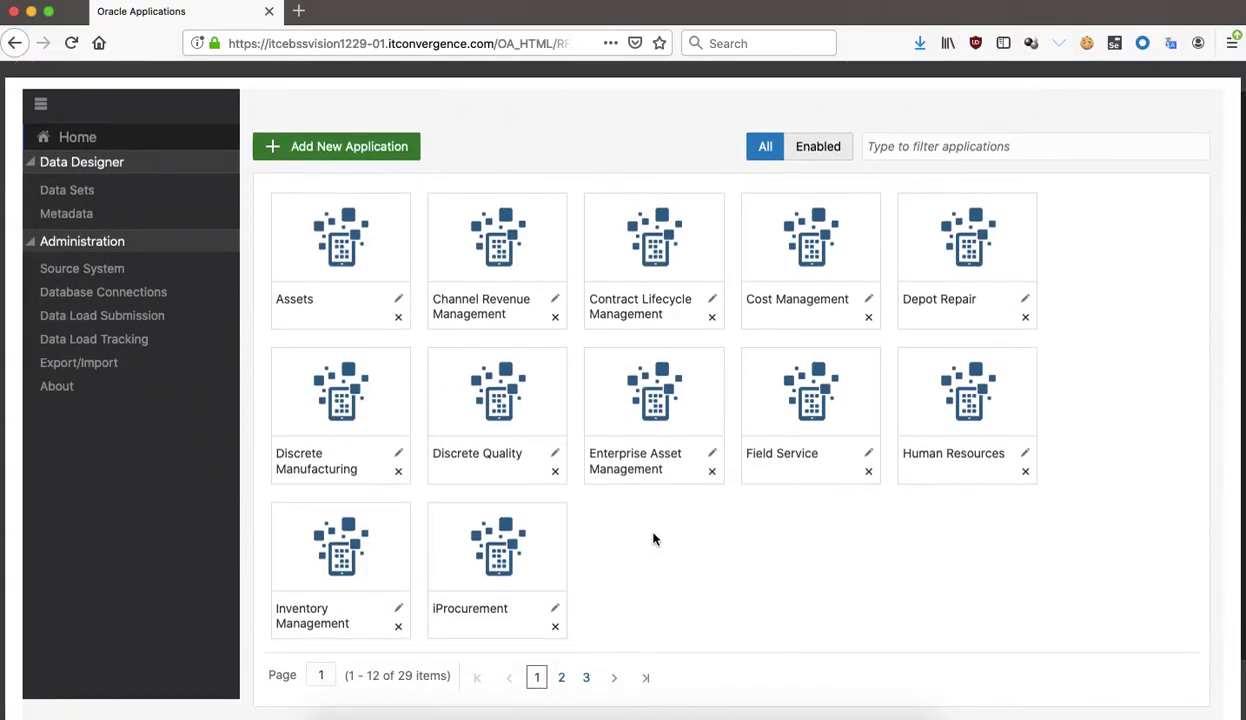
{"action": "scroll", "coordinate": [701, 498], "scroll_direction": "down", "scroll_amount": 1}
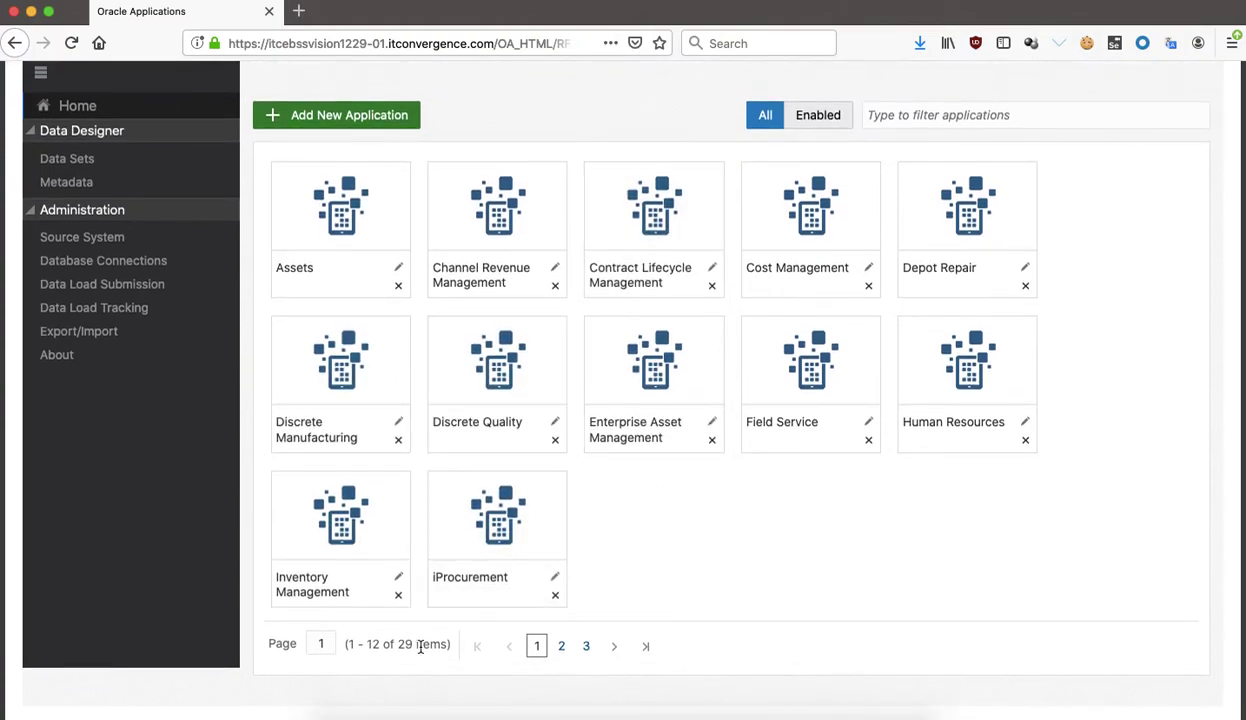
{"action": "left_click", "coordinate": [791, 562]}
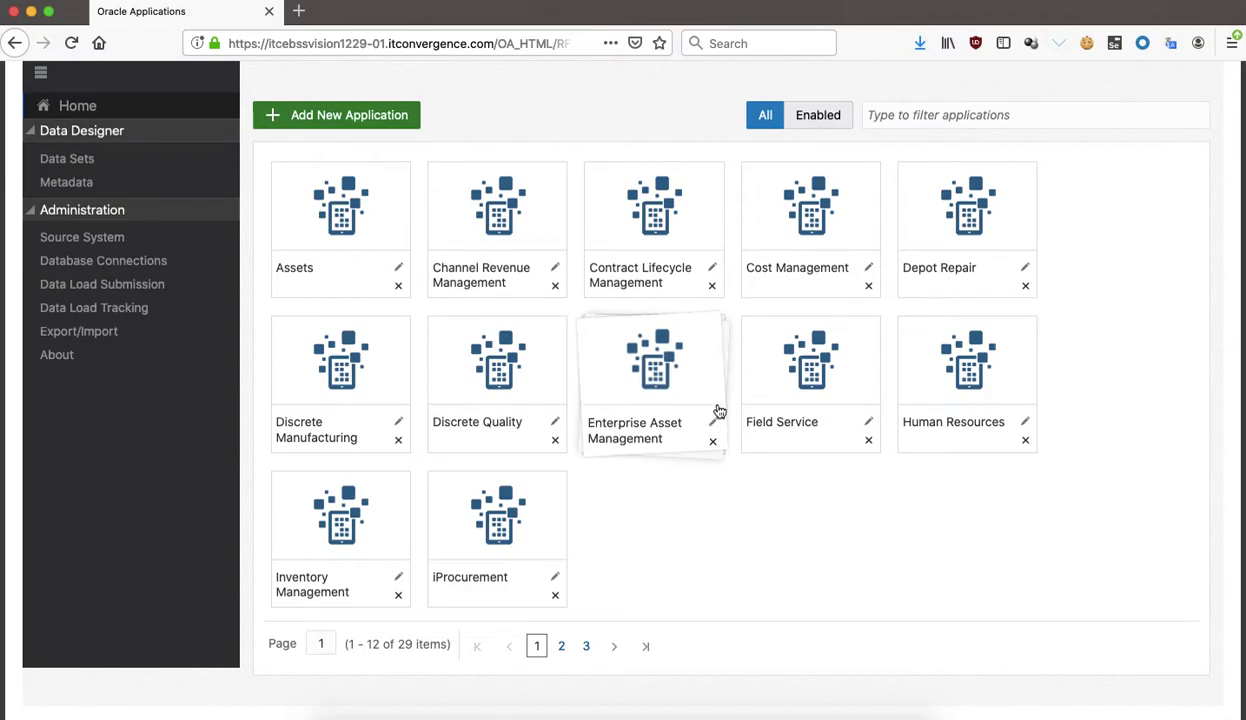
{"action": "scroll", "coordinate": [595, 462], "scroll_direction": "up", "scroll_amount": 2}
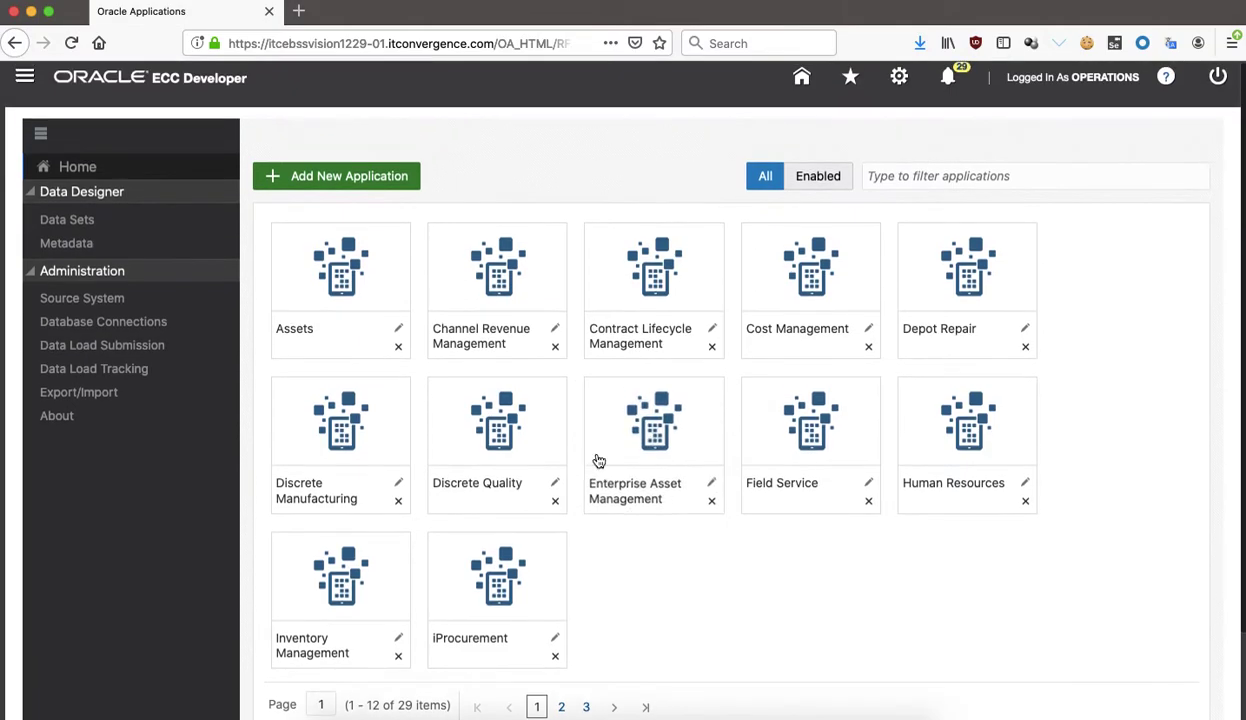
Open the Data Sets list and edit the ap-trx Installments data set.
{"action": "left_click", "coordinate": [80, 219]}
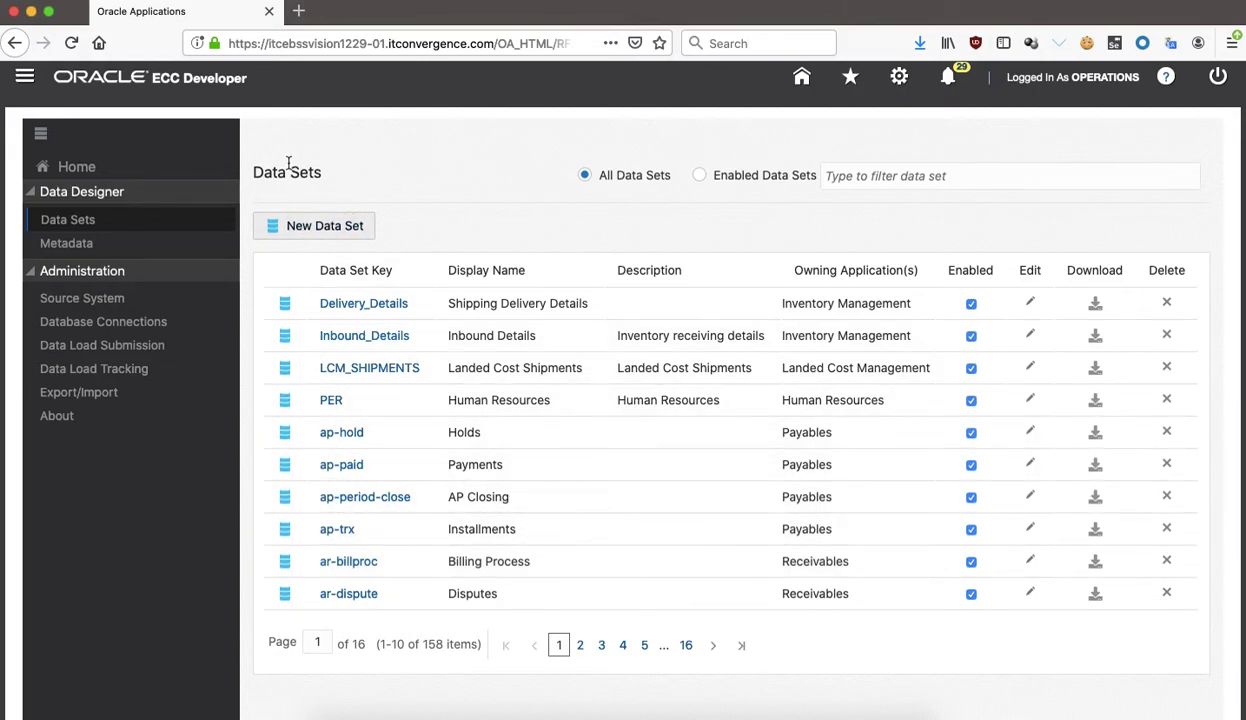
{"action": "left_click", "coordinate": [337, 530]}
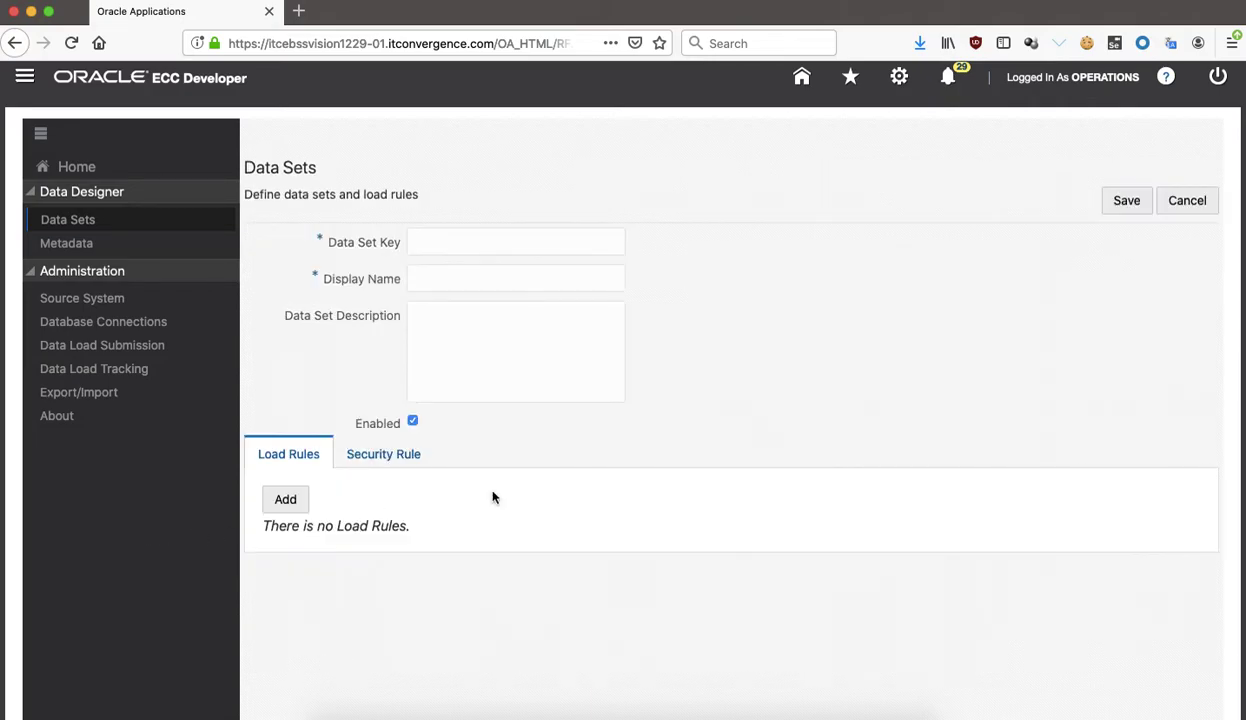
{"action": "scroll", "coordinate": [981, 361], "scroll_direction": "down", "scroll_amount": 2}
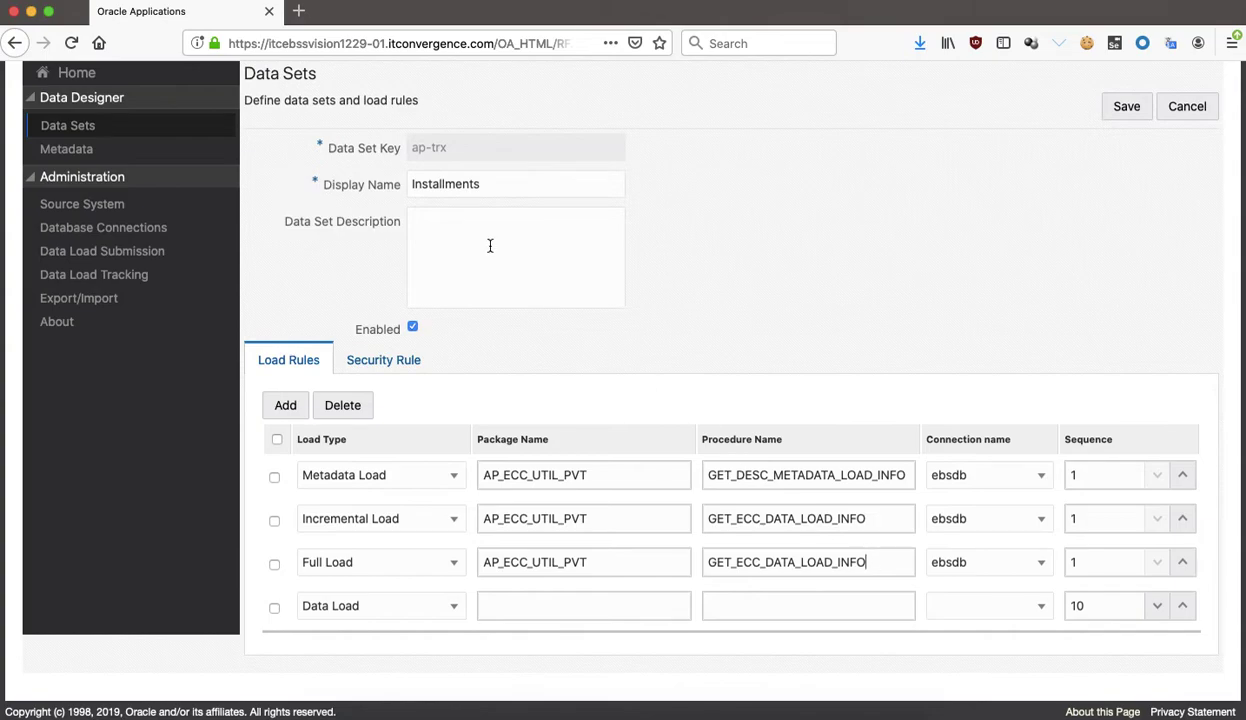
Review ap-trx's security handler and AP_ECC_SUPP_BALANCE privilege, then close without saving.
{"action": "left_click", "coordinate": [396, 366]}
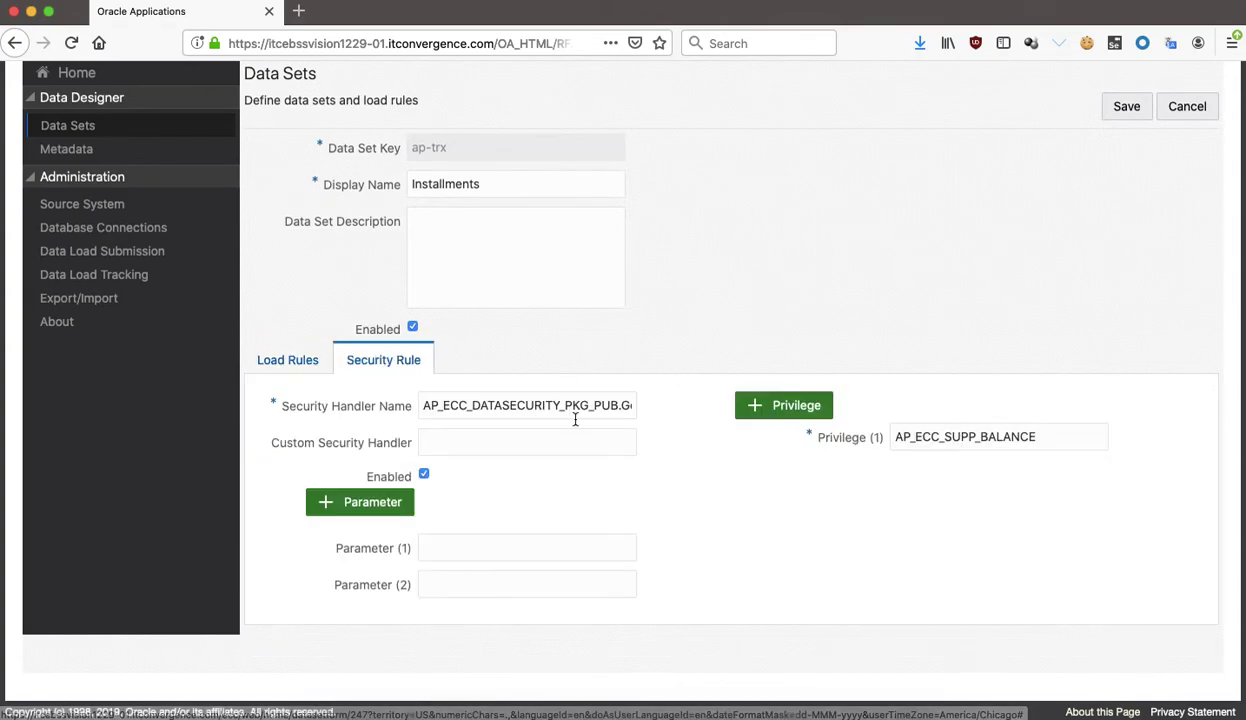
{"action": "left_click_drag", "start_coordinate": [546, 397], "coordinate": [667, 406]}
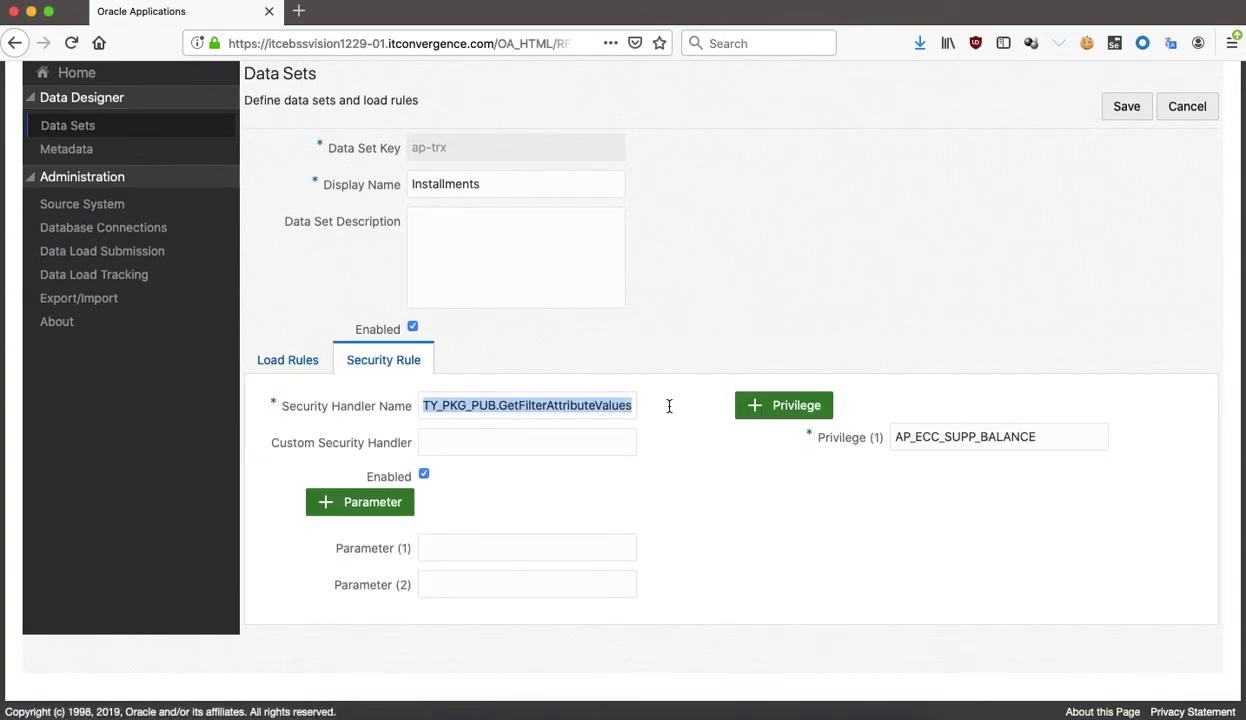
{"action": "left_click", "coordinate": [1010, 430]}
{"action": "left_click_drag", "start_coordinate": [1055, 431], "coordinate": [818, 428]}
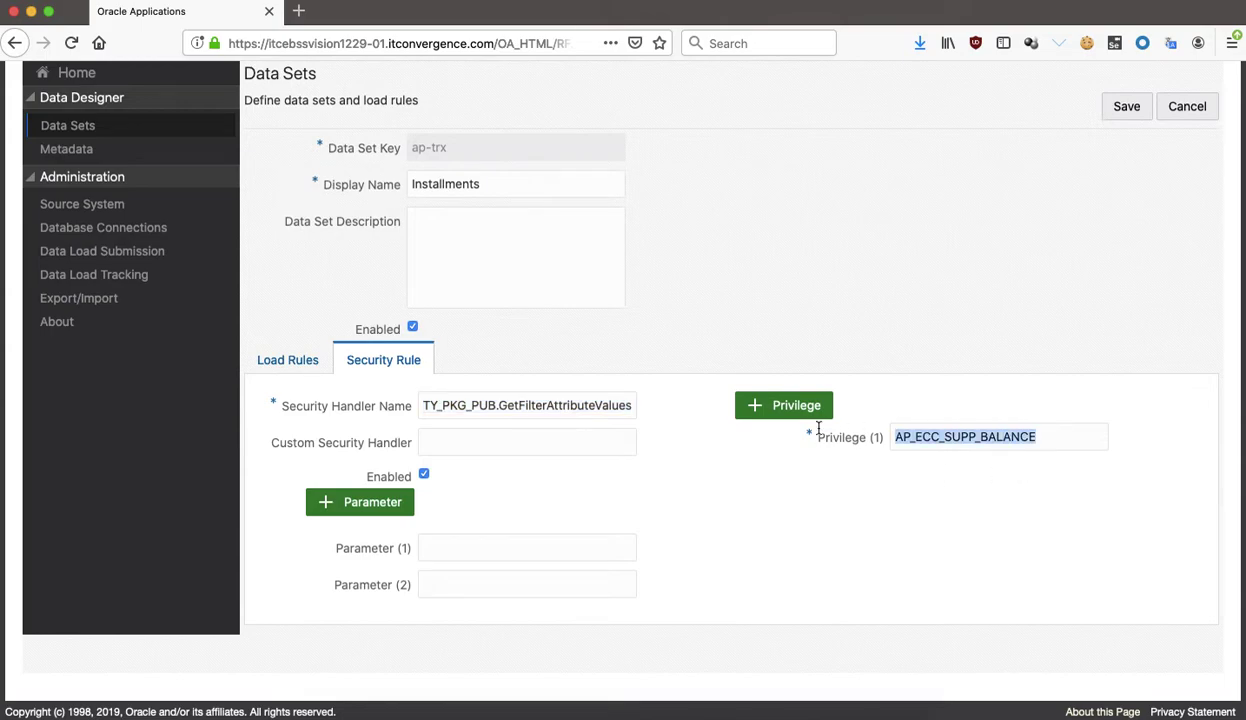
{"action": "left_click", "coordinate": [704, 342]}
{"action": "scroll", "coordinate": [704, 336], "scroll_direction": "up", "scroll_amount": 2}
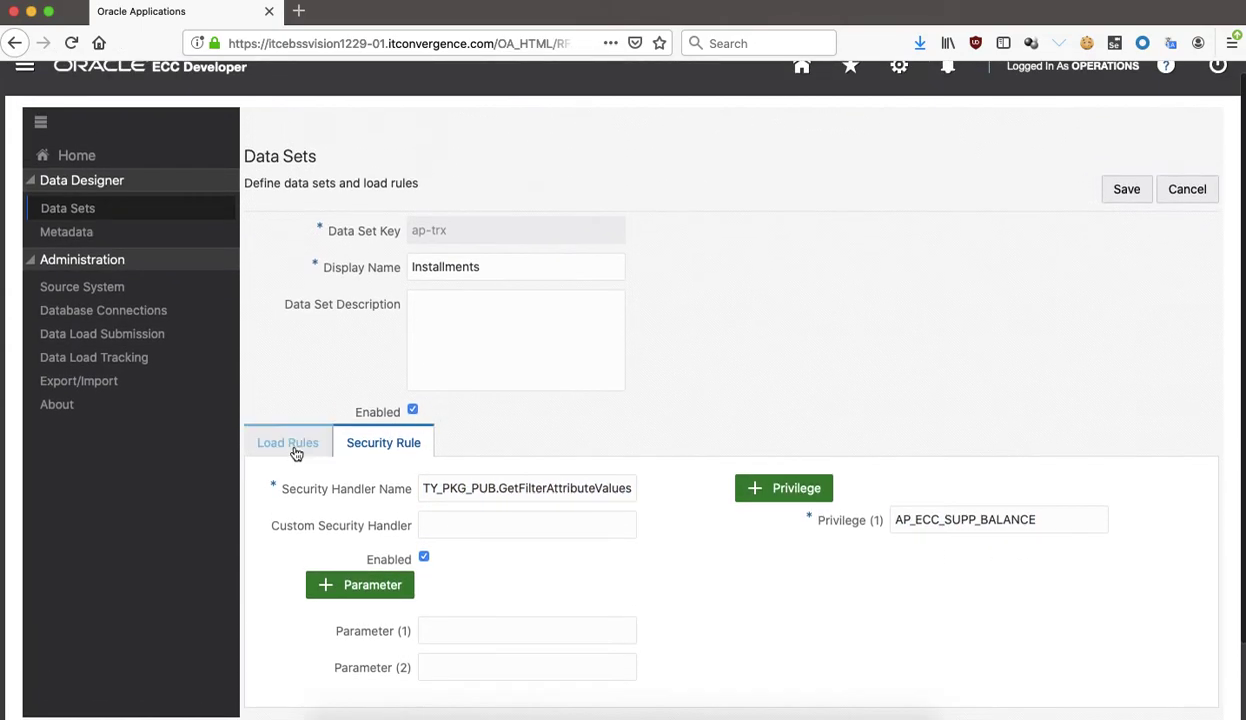
{"action": "left_click", "coordinate": [285, 440]}
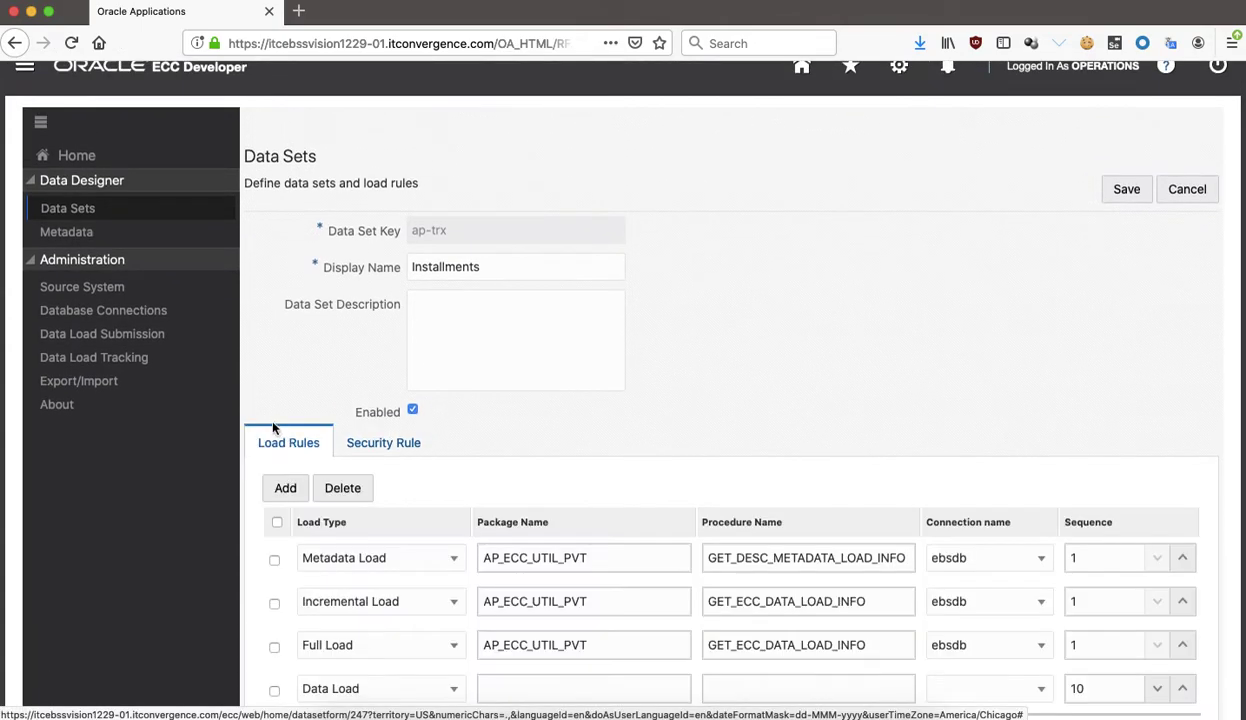
{"action": "left_click", "coordinate": [1189, 190]}
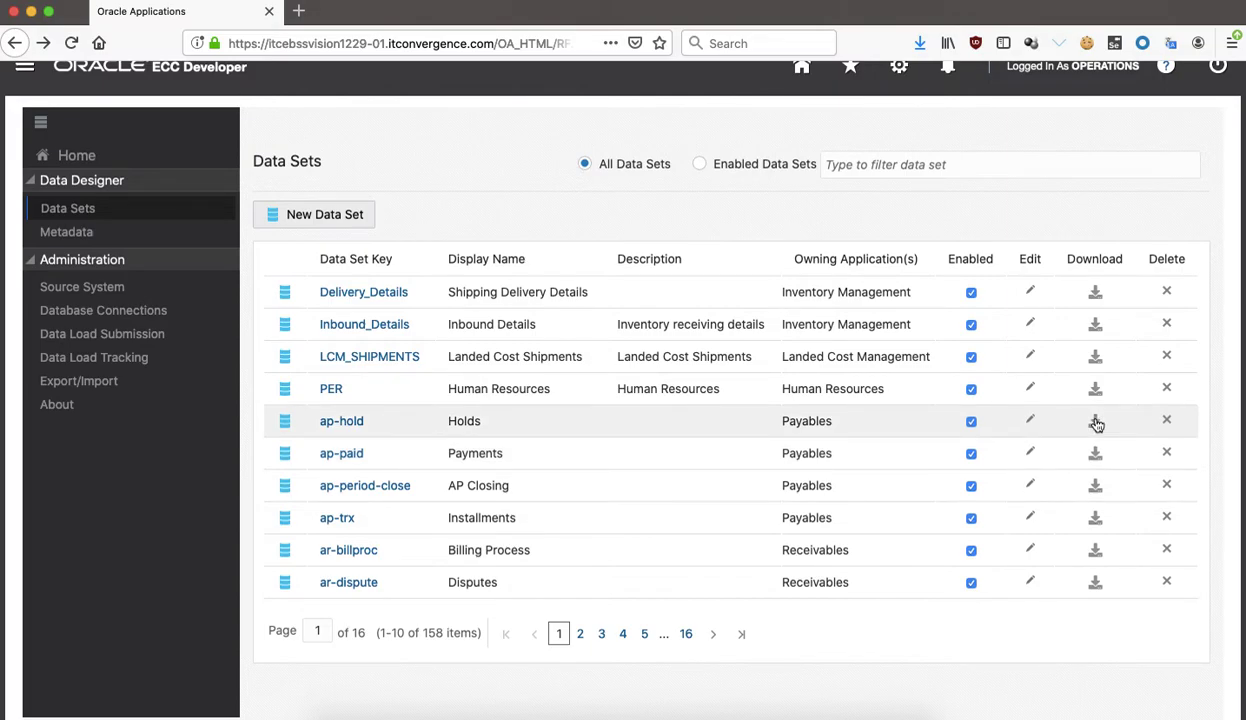
Open the Metadata page for the Installments (ap-trx) data set.
{"action": "left_click", "coordinate": [88, 234]}
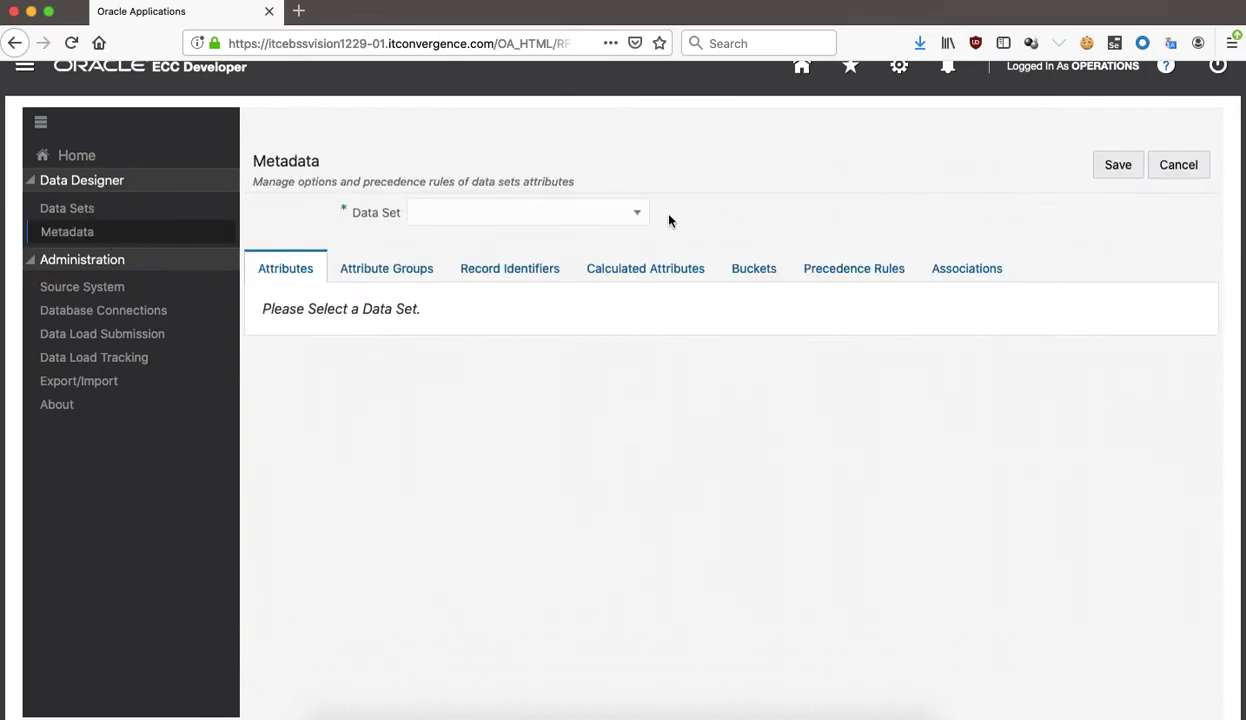
{"action": "left_click", "coordinate": [648, 223]}
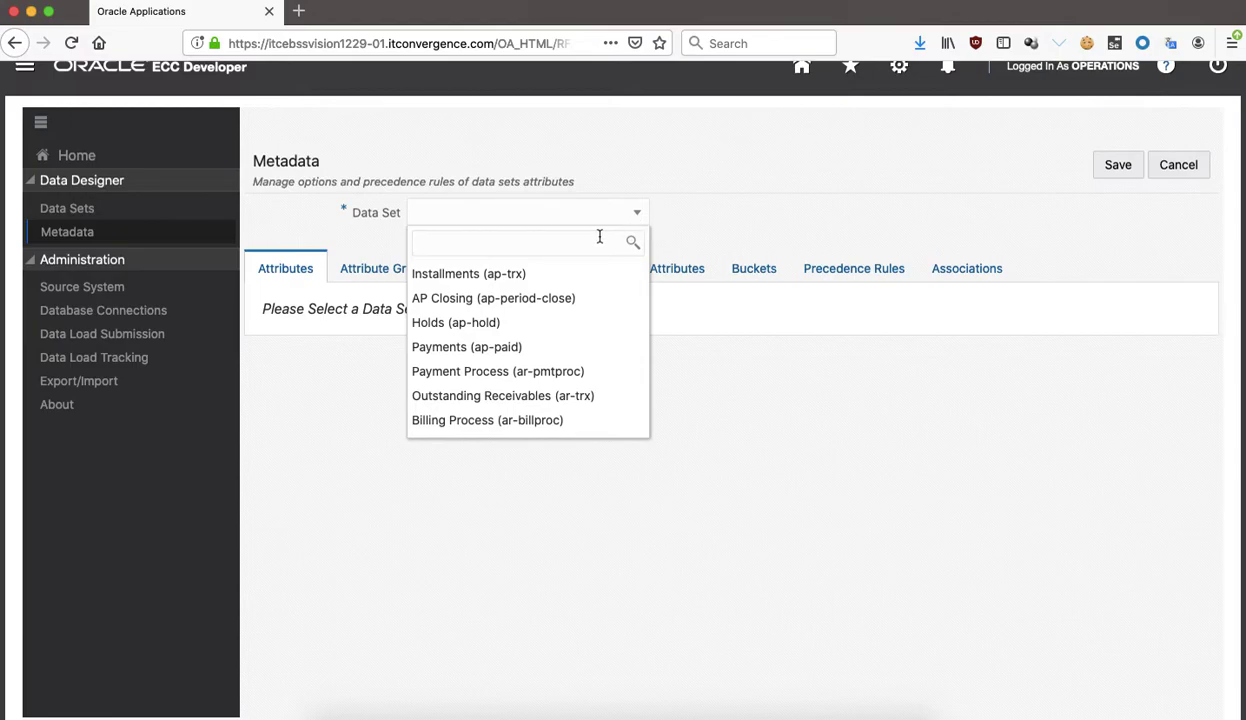
{"action": "left_click", "coordinate": [546, 274]}
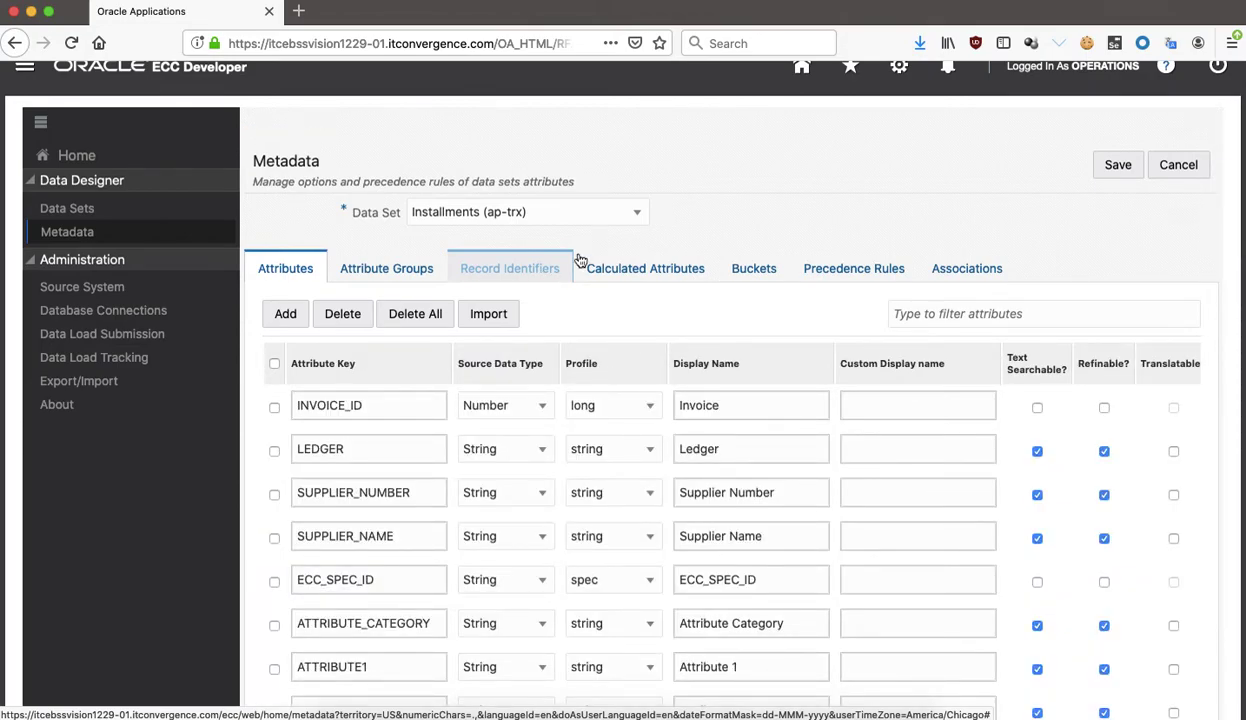
{"action": "scroll", "coordinate": [918, 229], "scroll_direction": "down", "scroll_amount": 3}
{"action": "scroll", "coordinate": [918, 229], "scroll_direction": "down", "scroll_amount": 3}
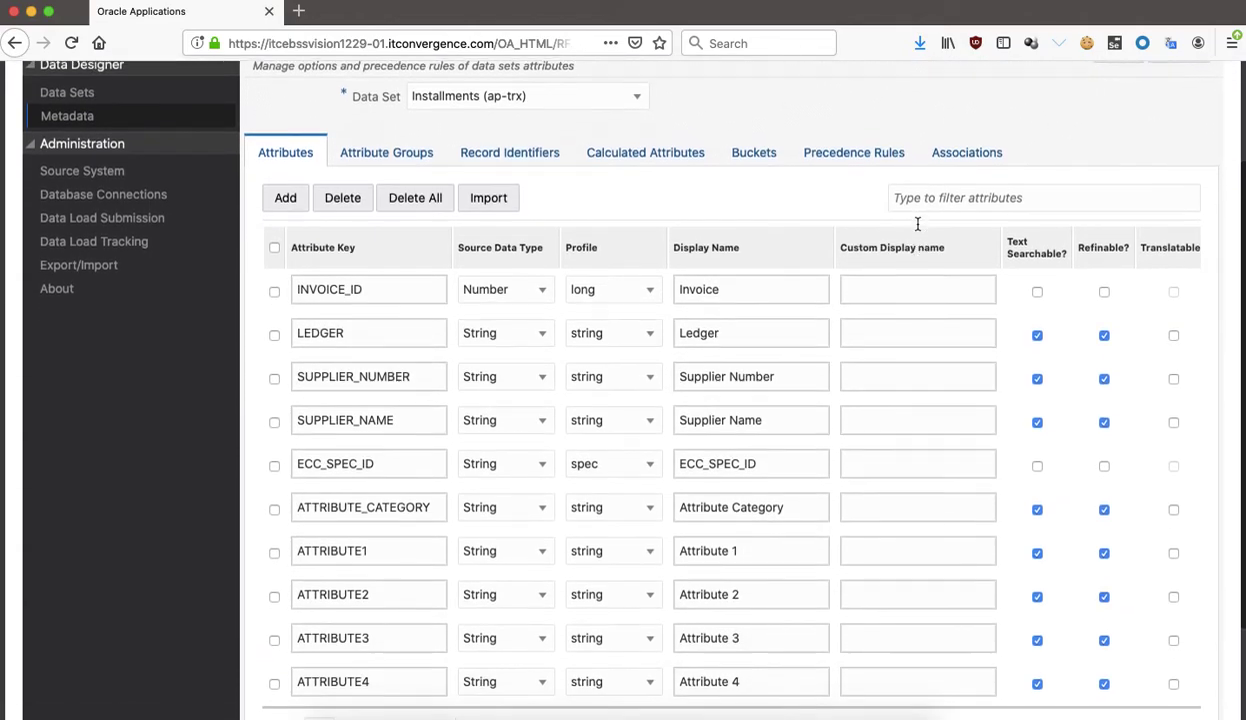
{"action": "scroll", "coordinate": [430, 371], "scroll_direction": "down", "scroll_amount": 3}
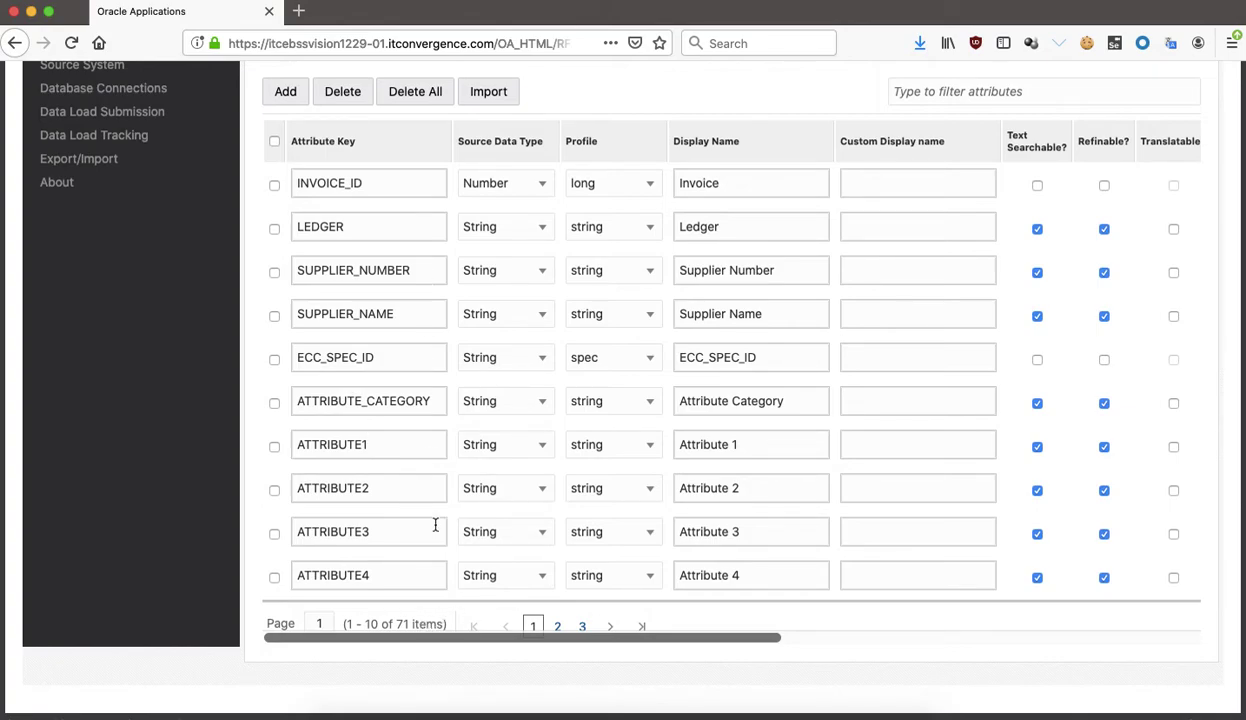
Page through the 71 attributes to items 11–20, 21–30 and 31–40.
{"action": "left_click", "coordinate": [557, 626]}
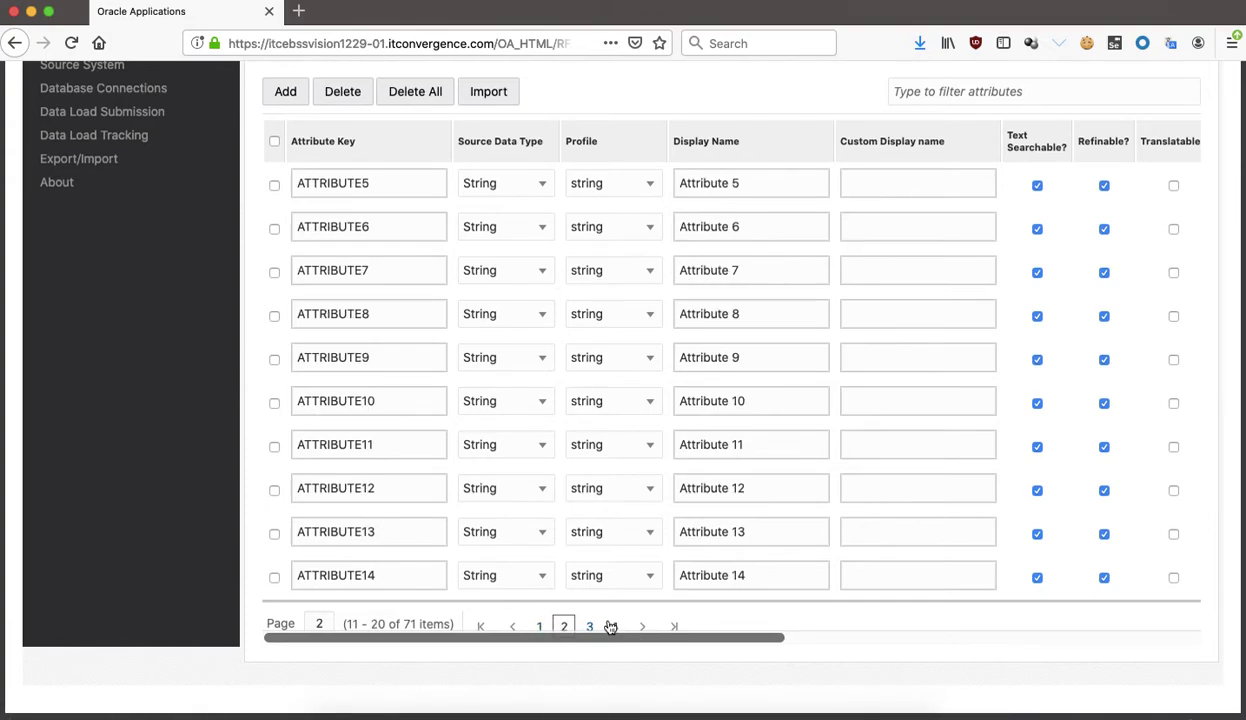
{"action": "left_click", "coordinate": [589, 626]}
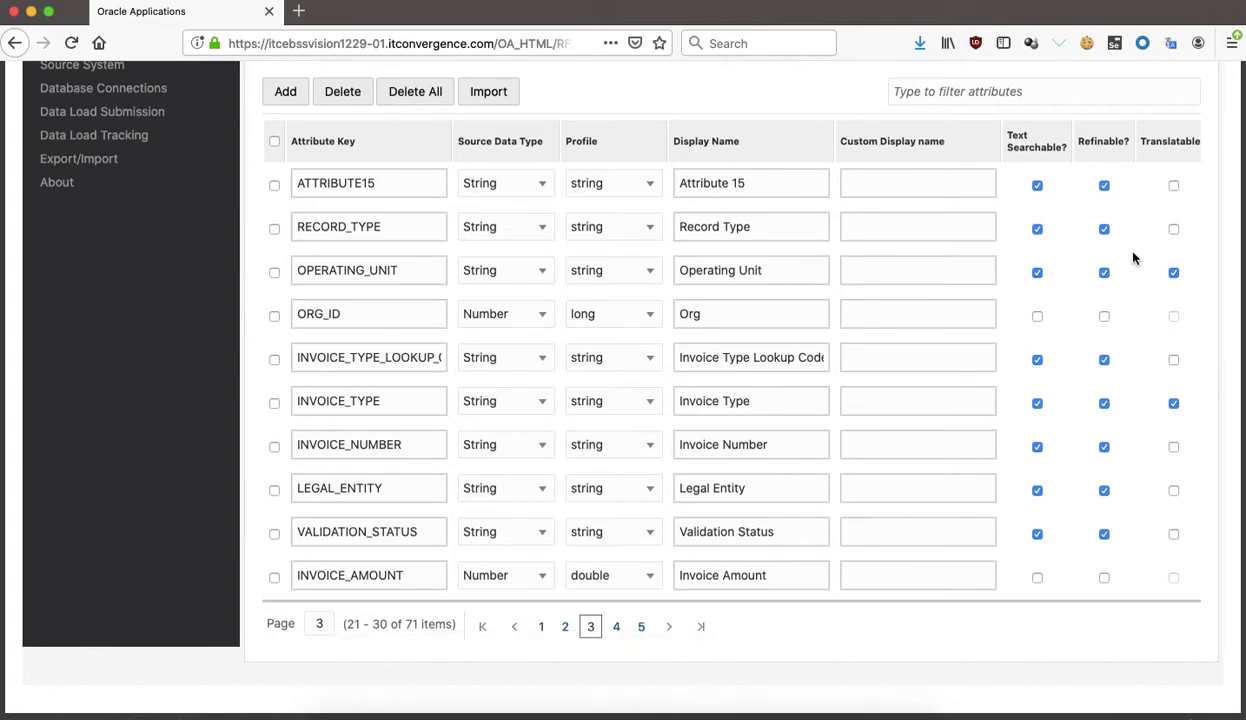
{"action": "left_click", "coordinate": [617, 627]}
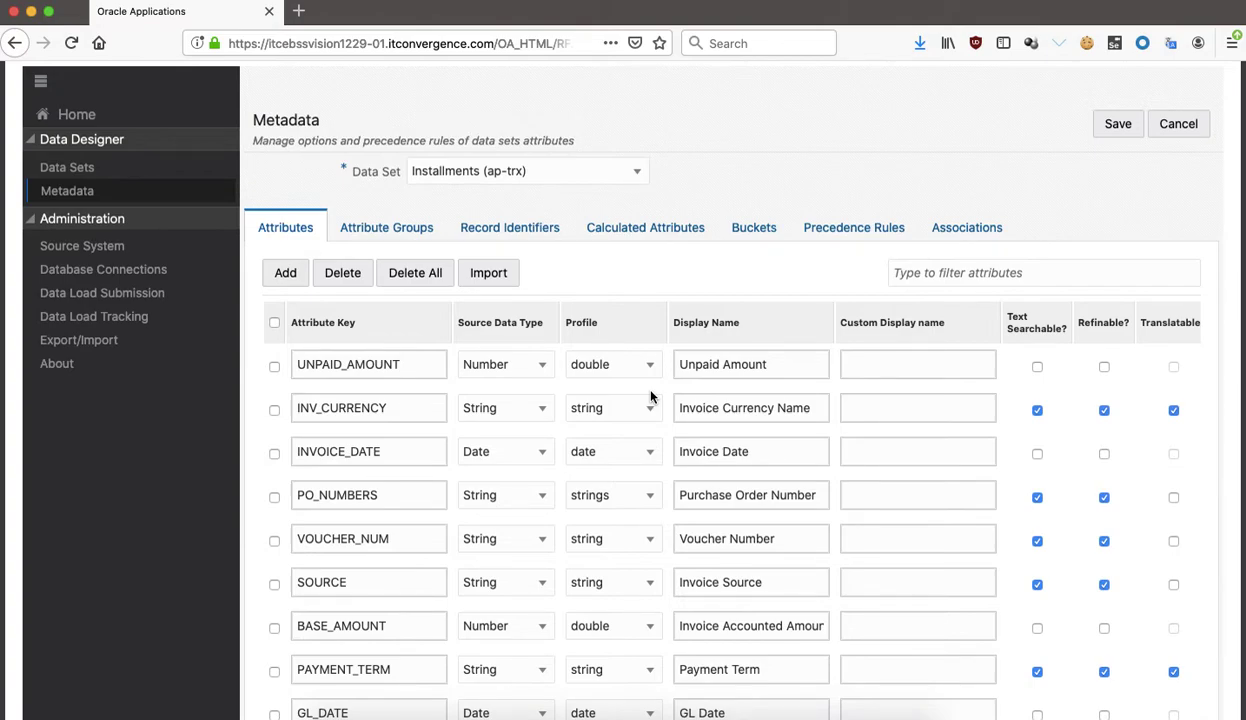
{"action": "scroll", "coordinate": [650, 400], "scroll_direction": "down", "scroll_amount": 5}
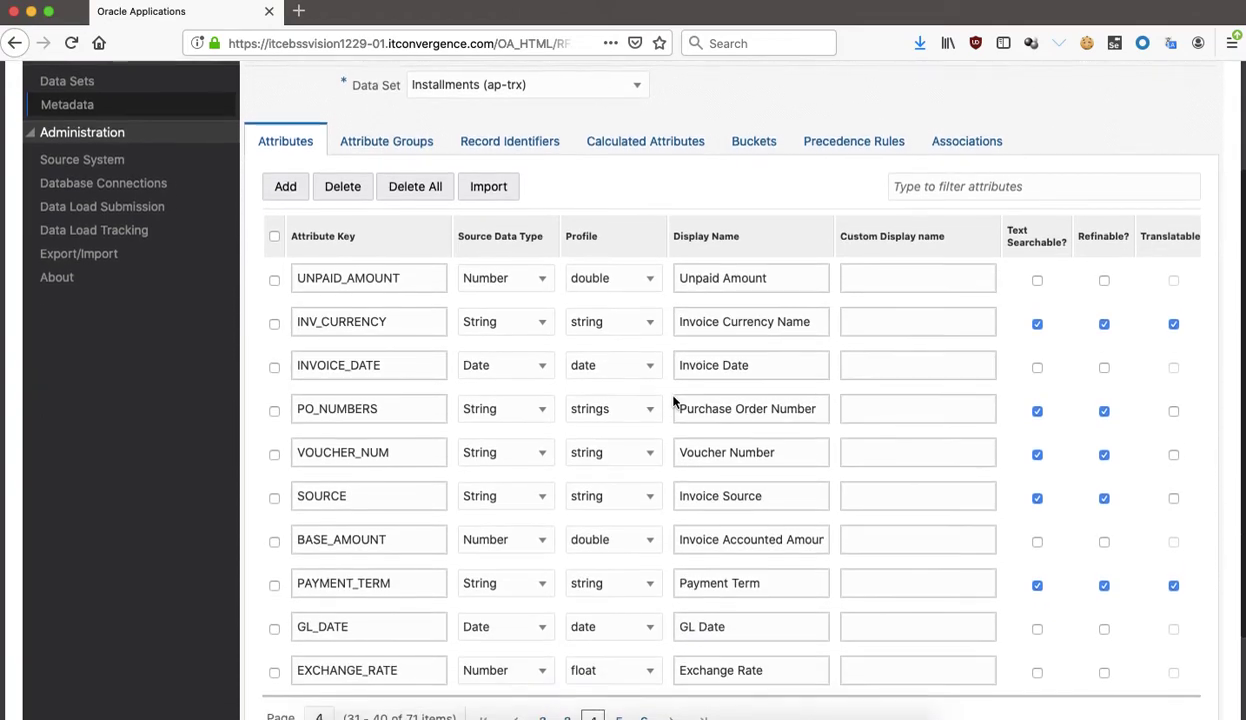
{"action": "scroll", "coordinate": [588, 406], "scroll_direction": "up", "scroll_amount": 6}
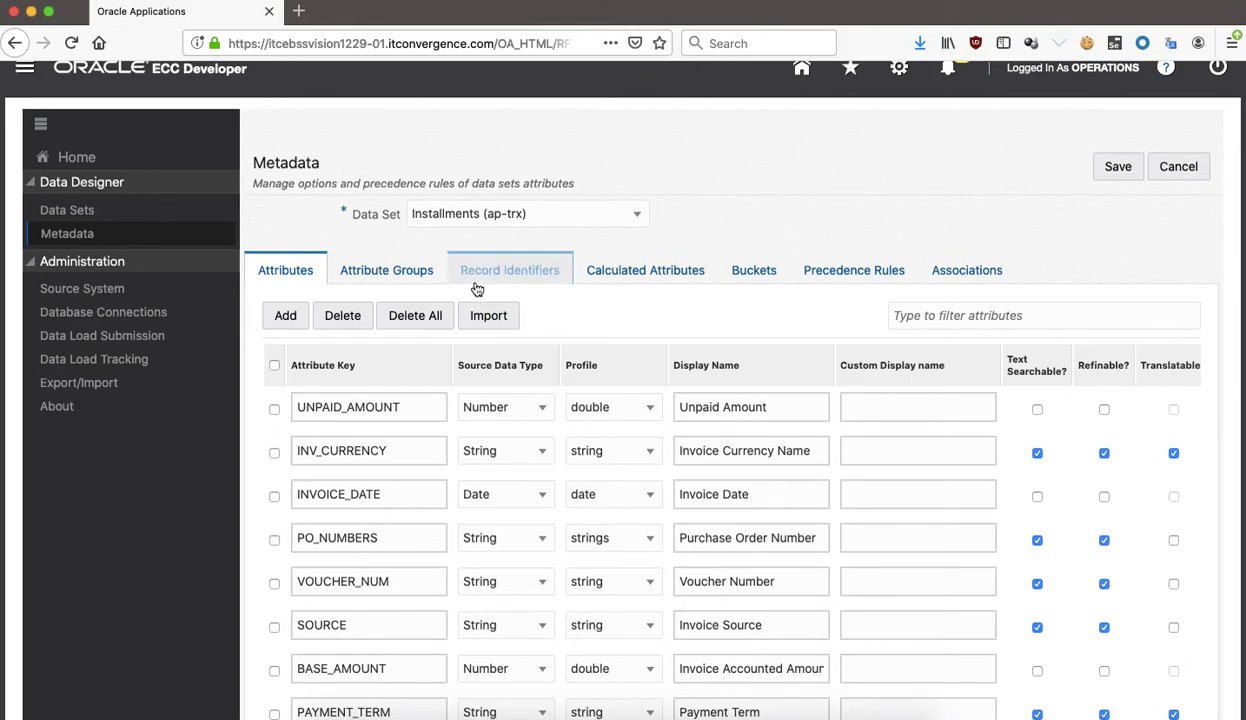
Expand and collapse the date and invoice attribute groups, then view Record Identifiers.
{"action": "left_click", "coordinate": [397, 275]}
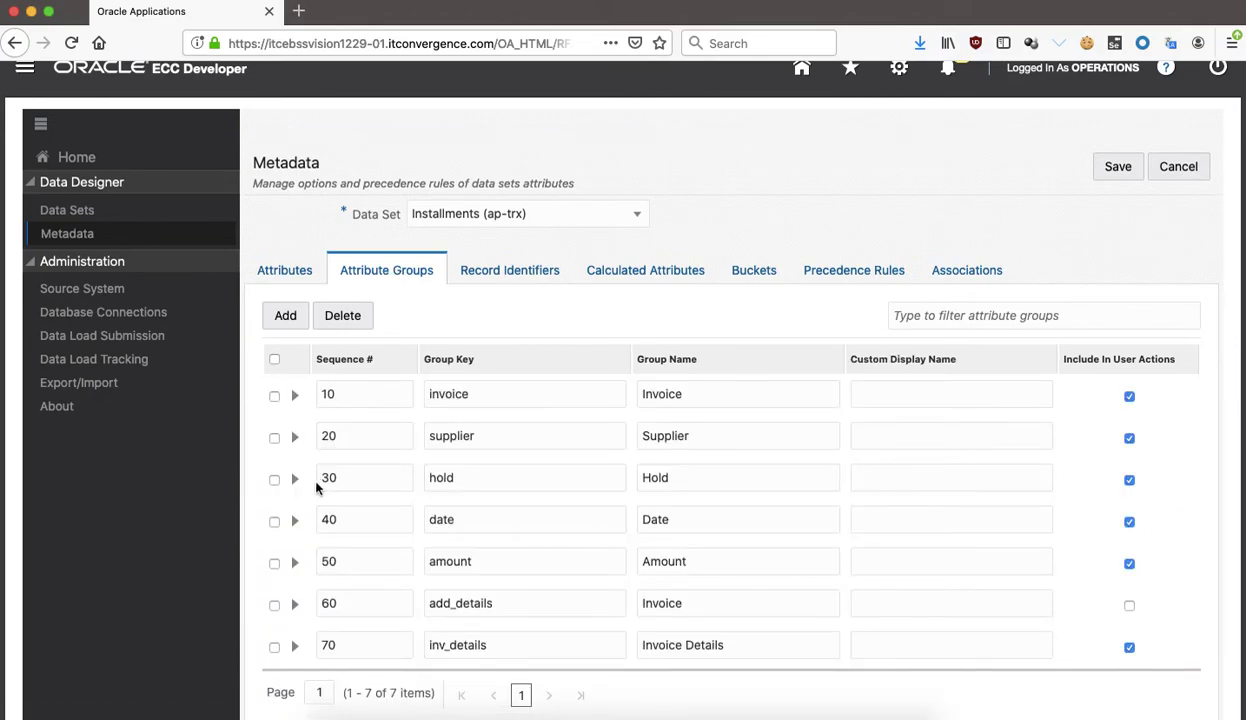
{"action": "left_click", "coordinate": [295, 521]}
{"action": "scroll", "coordinate": [412, 452], "scroll_direction": "down", "scroll_amount": 2}
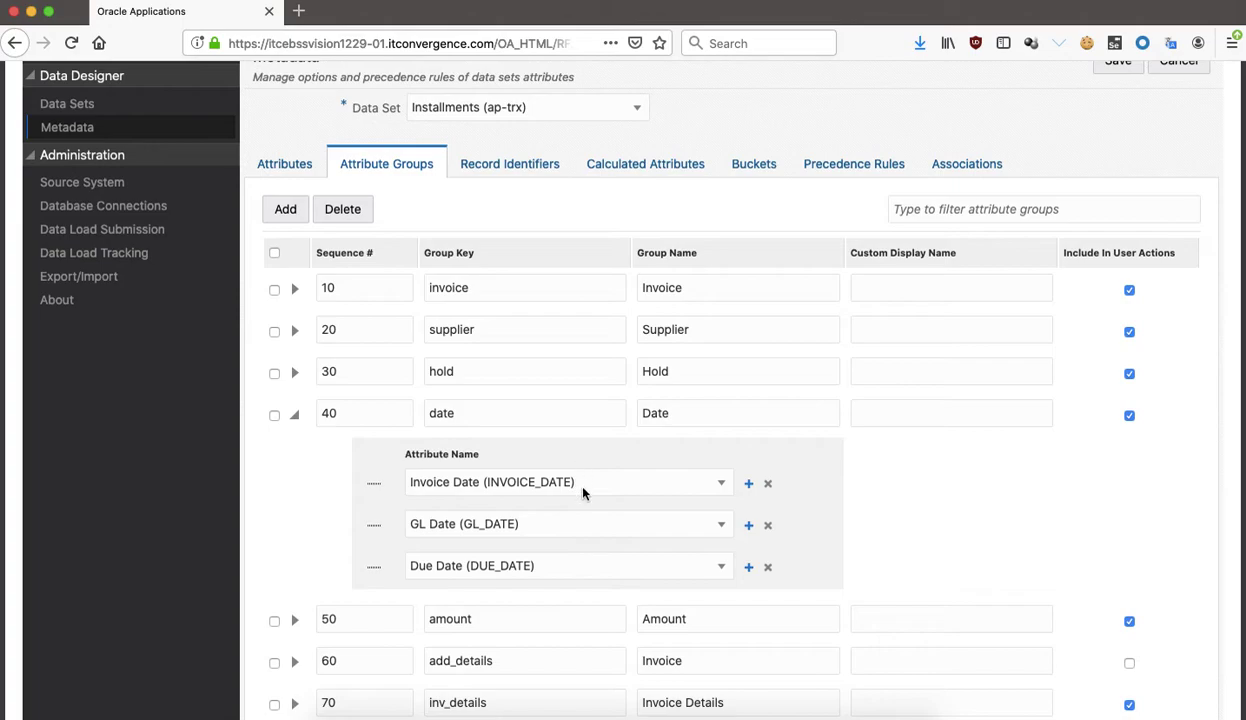
{"action": "left_click", "coordinate": [295, 290]}
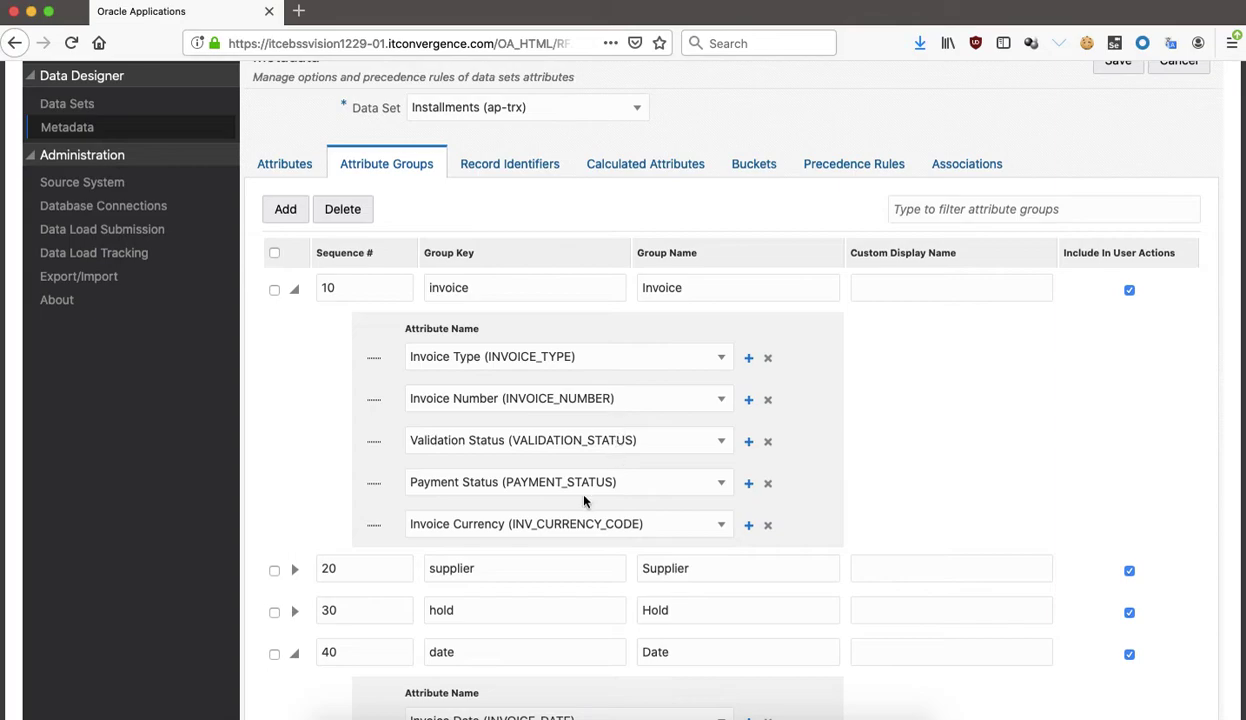
{"action": "left_click", "coordinate": [294, 290]}
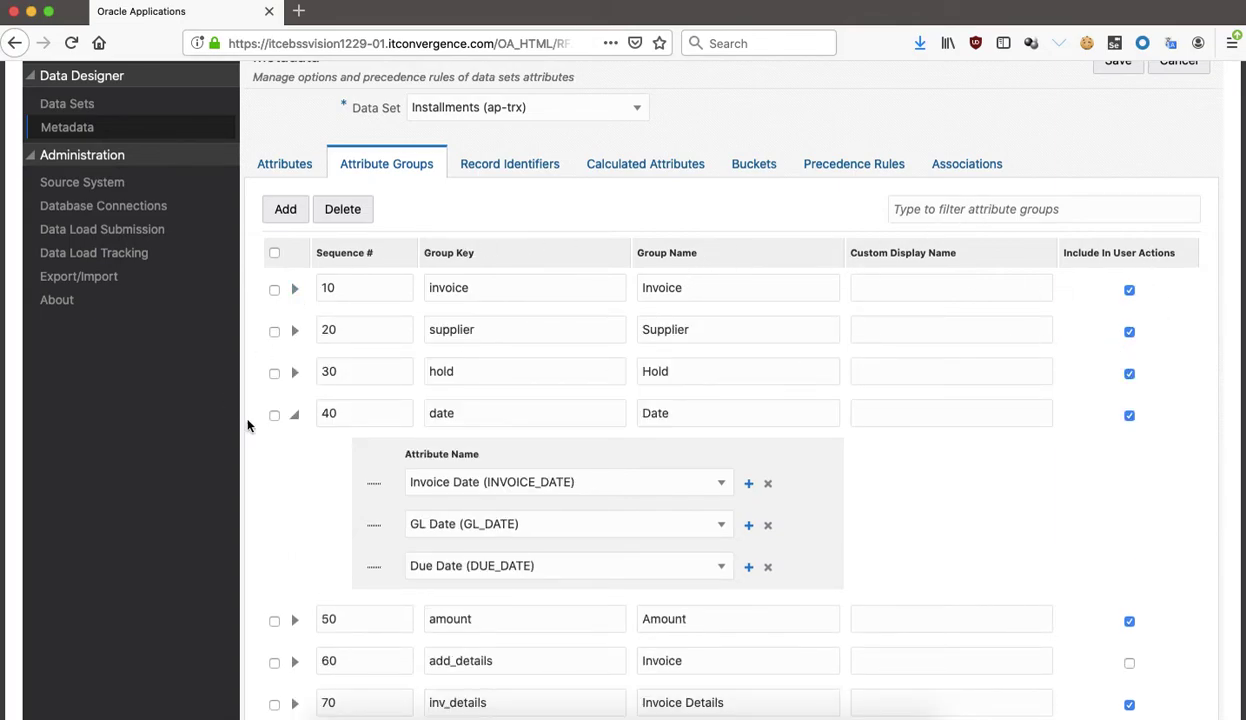
{"action": "left_click", "coordinate": [295, 415]}
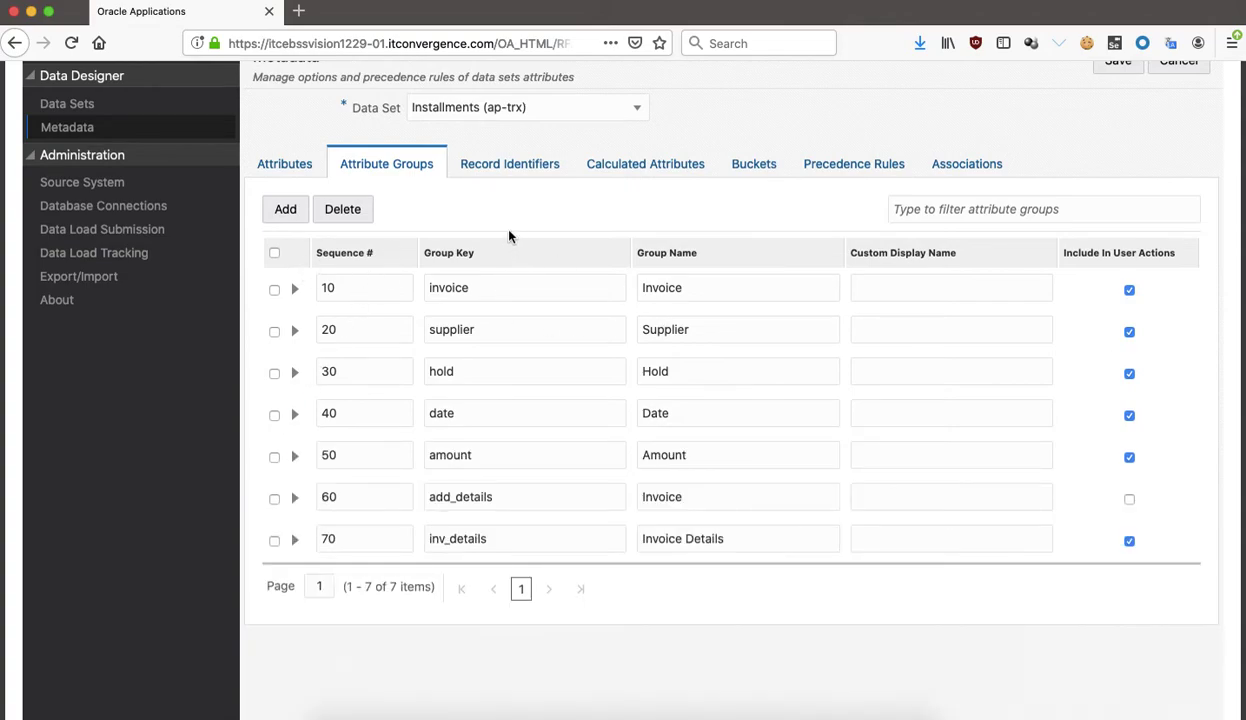
{"action": "left_click", "coordinate": [514, 168]}
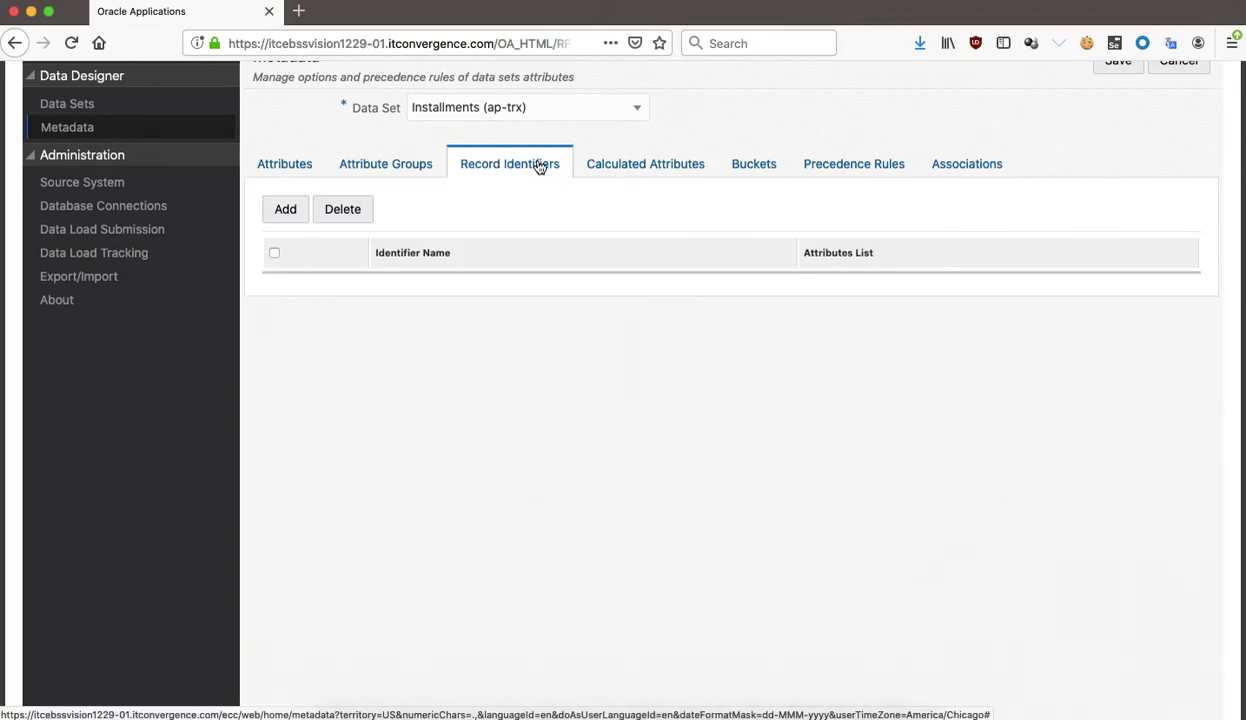
Review the PAST_DUE and lost_discount calculated attribute formulas, then view the Buckets tab.
{"action": "left_click", "coordinate": [653, 172]}
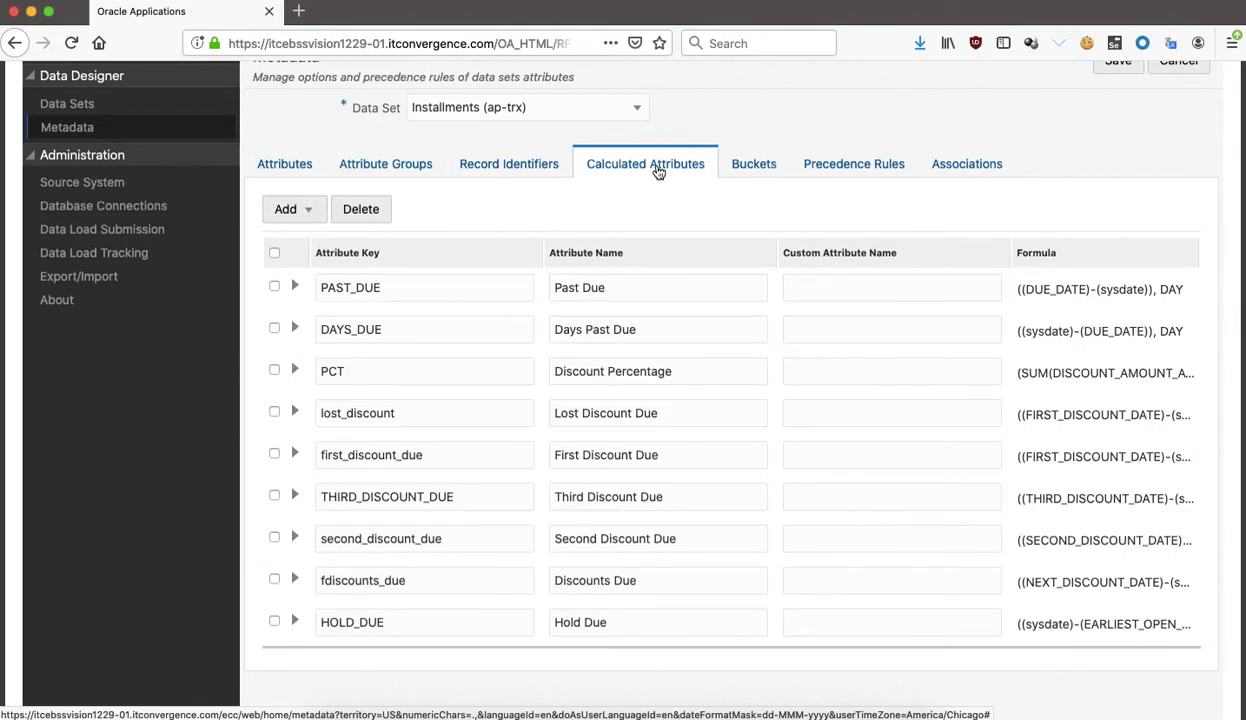
{"action": "left_click", "coordinate": [294, 287]}
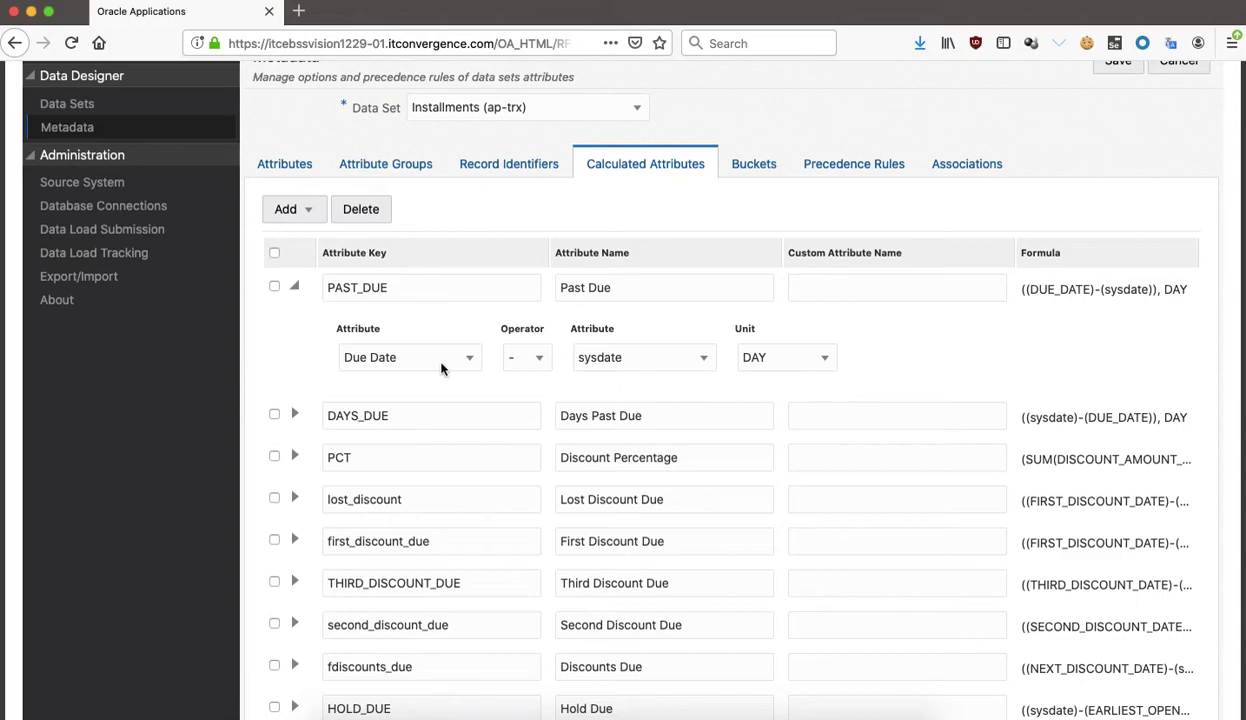
{"action": "scroll", "coordinate": [384, 376], "scroll_direction": "down", "scroll_amount": 2}
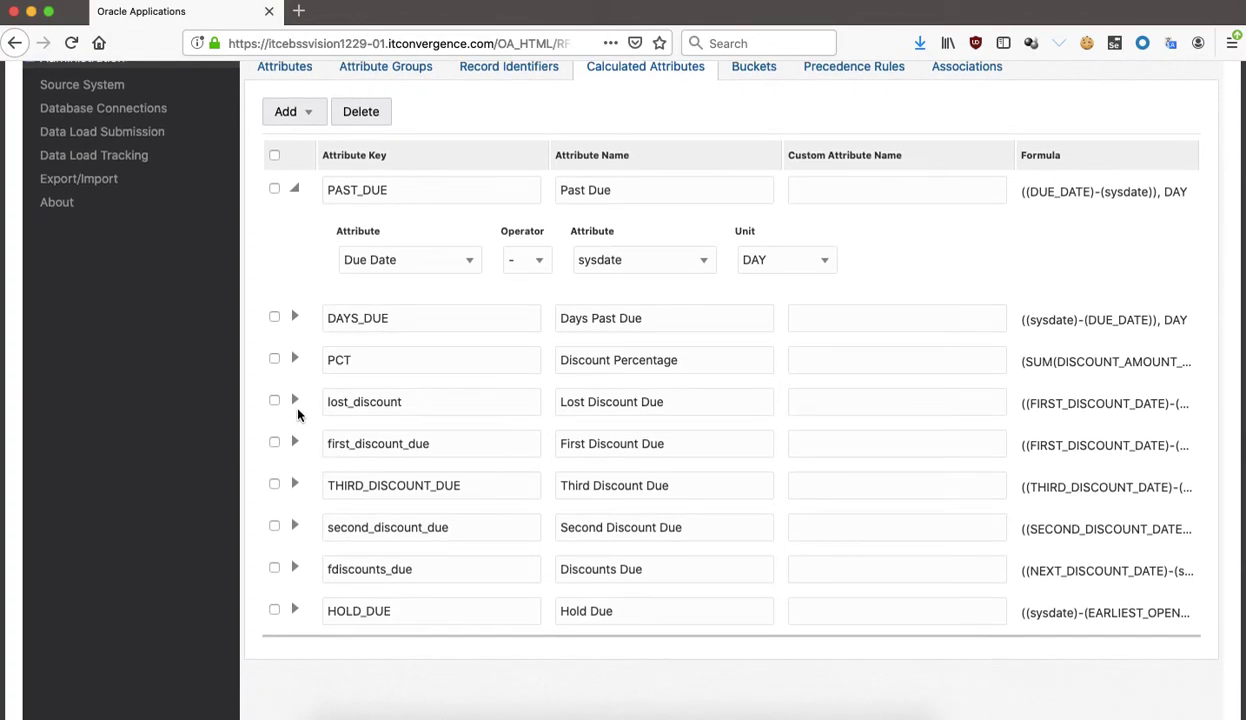
{"action": "left_click", "coordinate": [295, 401]}
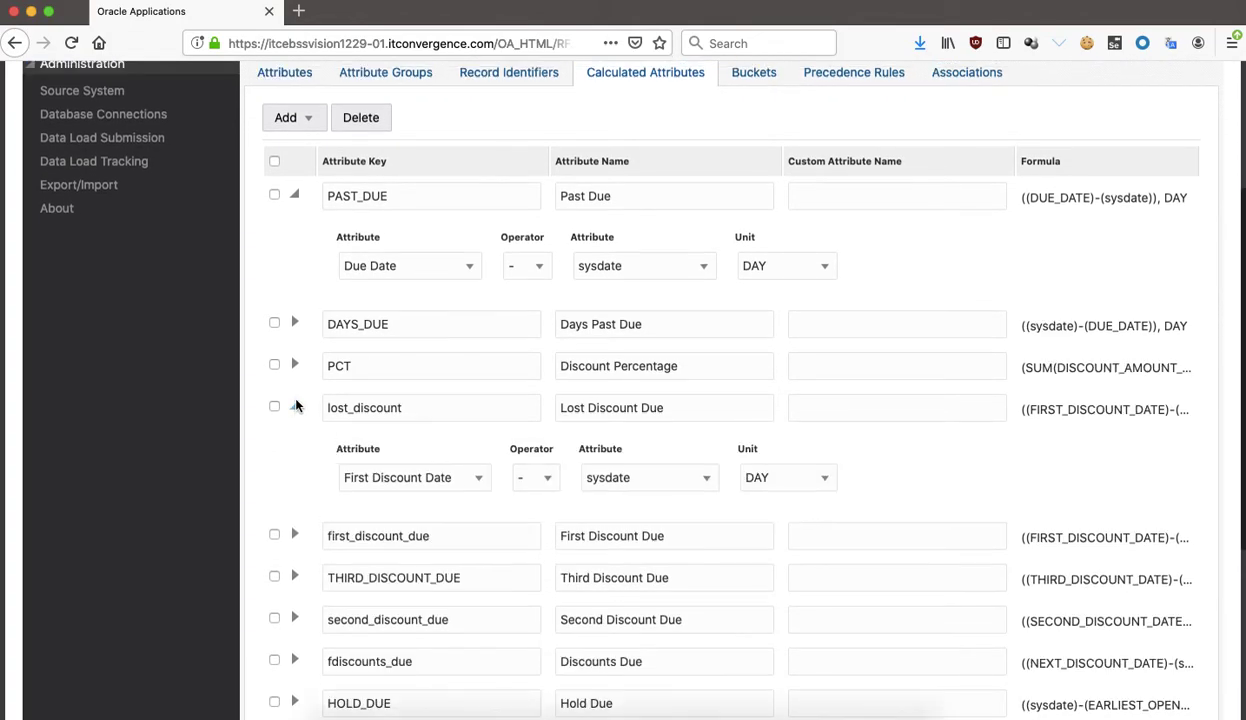
{"action": "scroll", "coordinate": [296, 404], "scroll_direction": "up", "scroll_amount": 4}
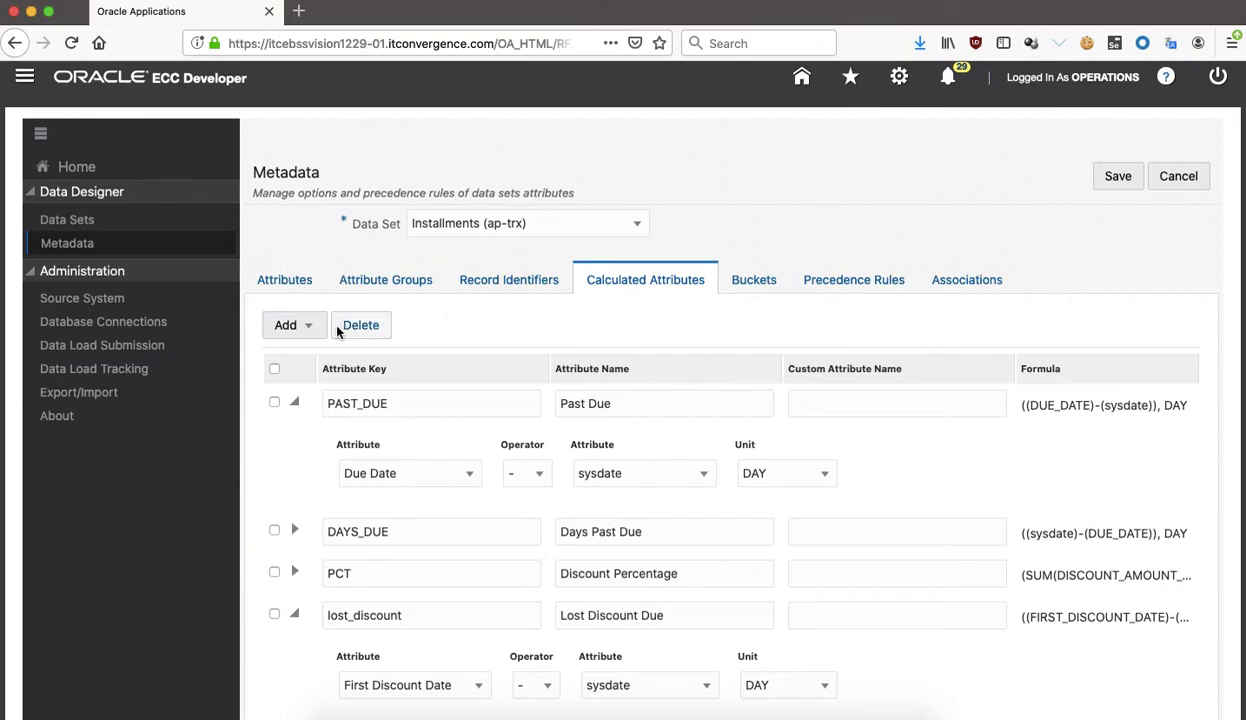
{"action": "left_click", "coordinate": [773, 290]}
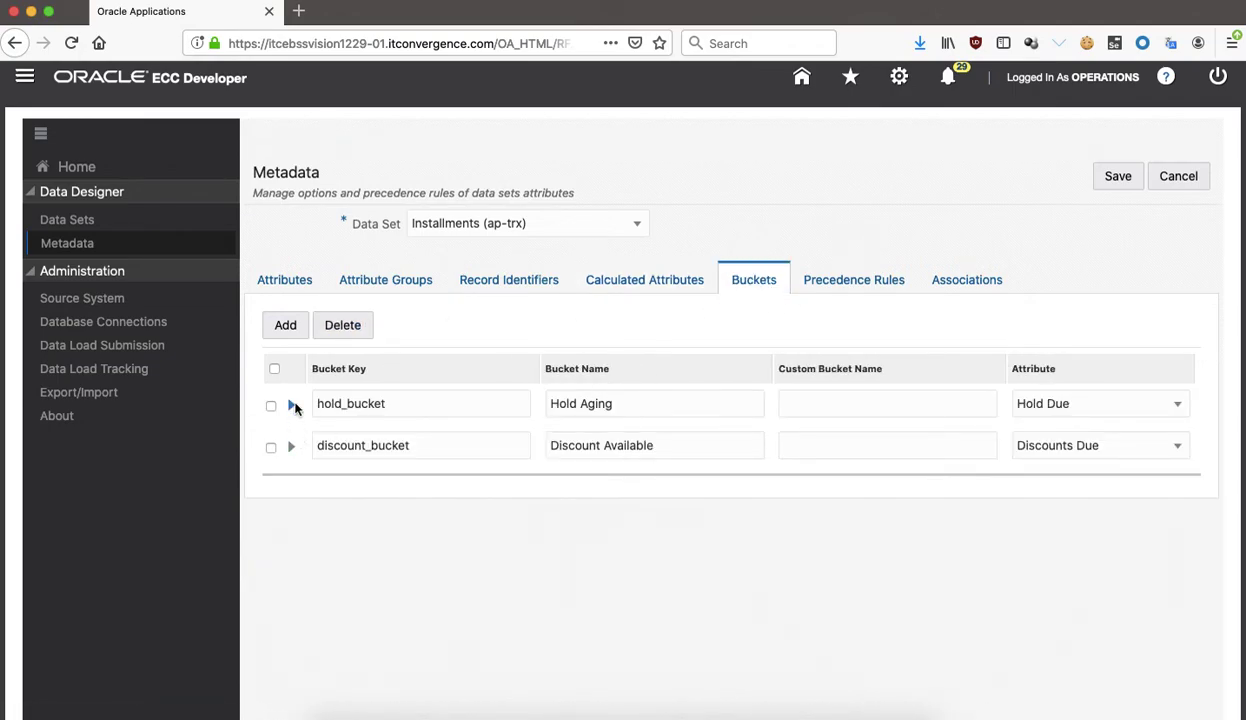
View the hold_bucket and discount_bucket ranges, then show the Associations tab.
{"action": "left_click", "coordinate": [292, 412]}
{"action": "left_click", "coordinate": [292, 408]}
{"action": "left_click", "coordinate": [291, 447]}
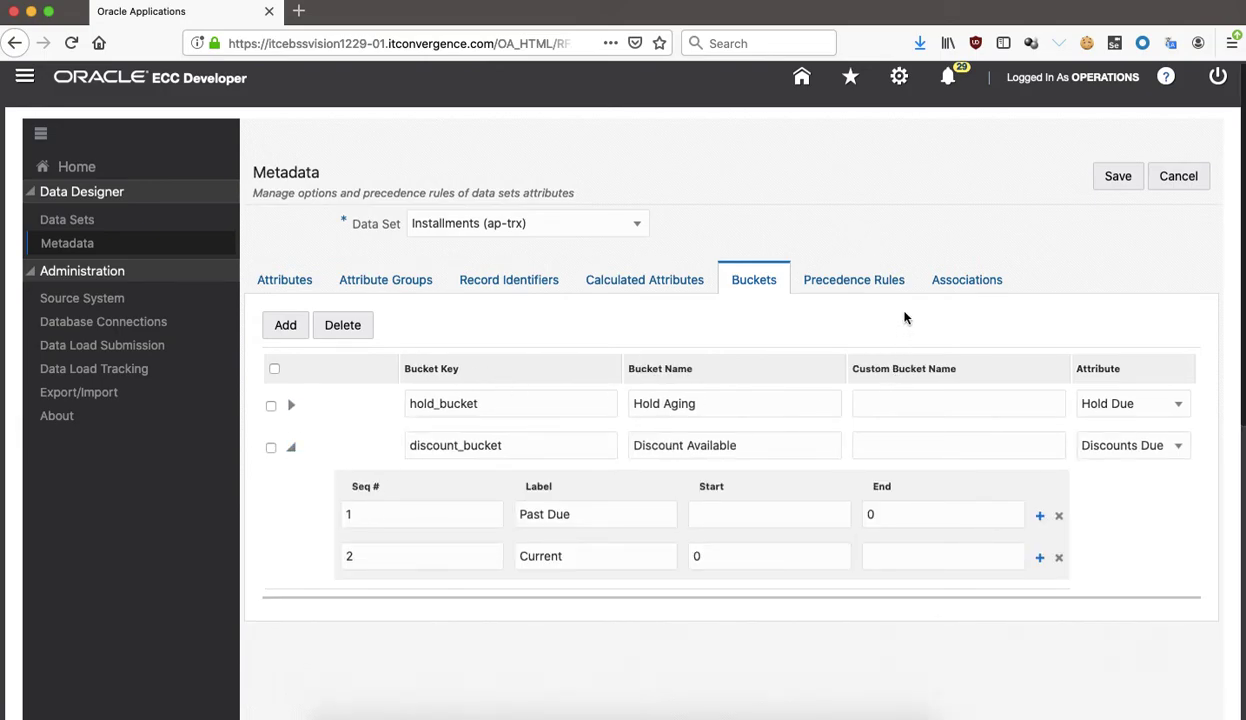
{"action": "left_click", "coordinate": [968, 284]}
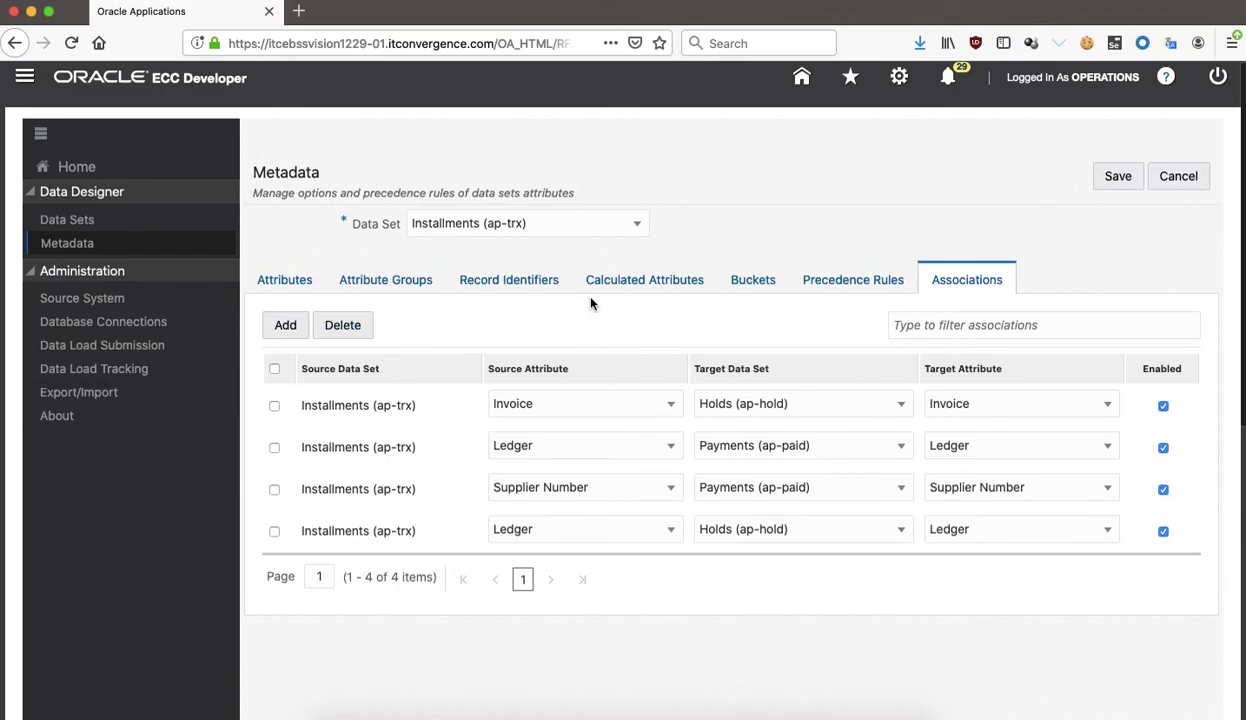
Discard the metadata page and bring up a blank Data Load Submission form under Source System.
{"action": "left_click", "coordinate": [1190, 176]}
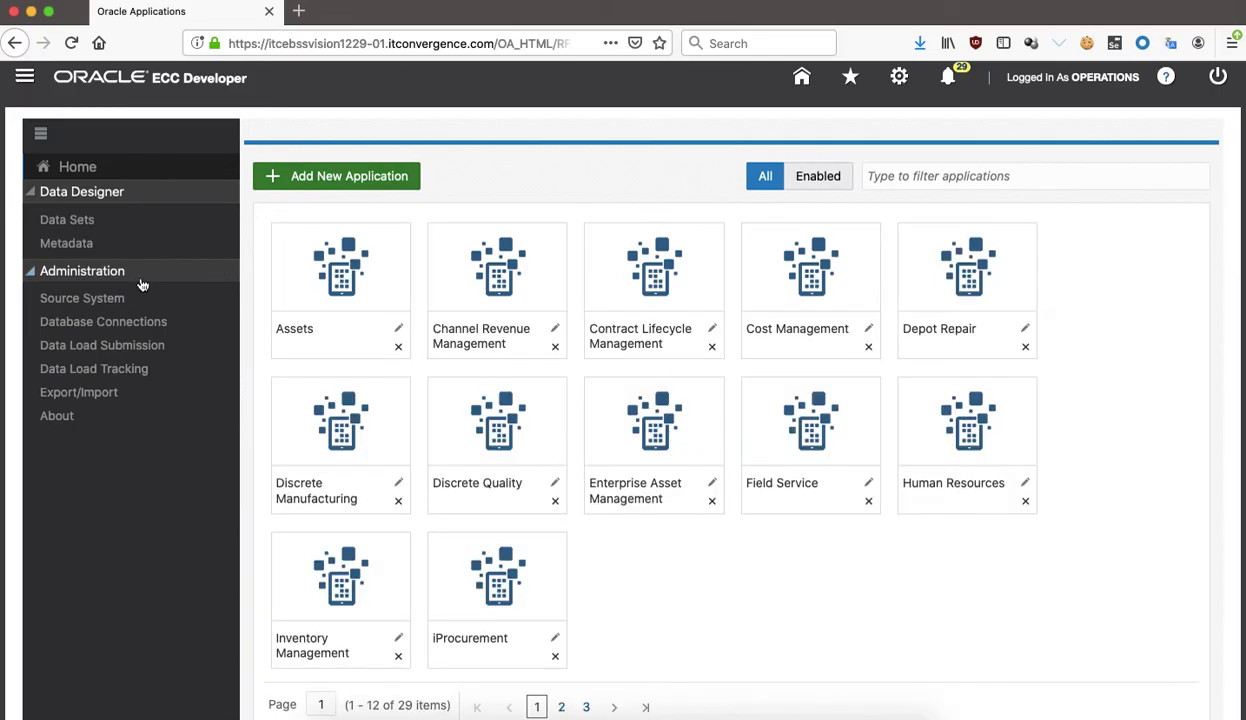
{"action": "left_click", "coordinate": [110, 298]}
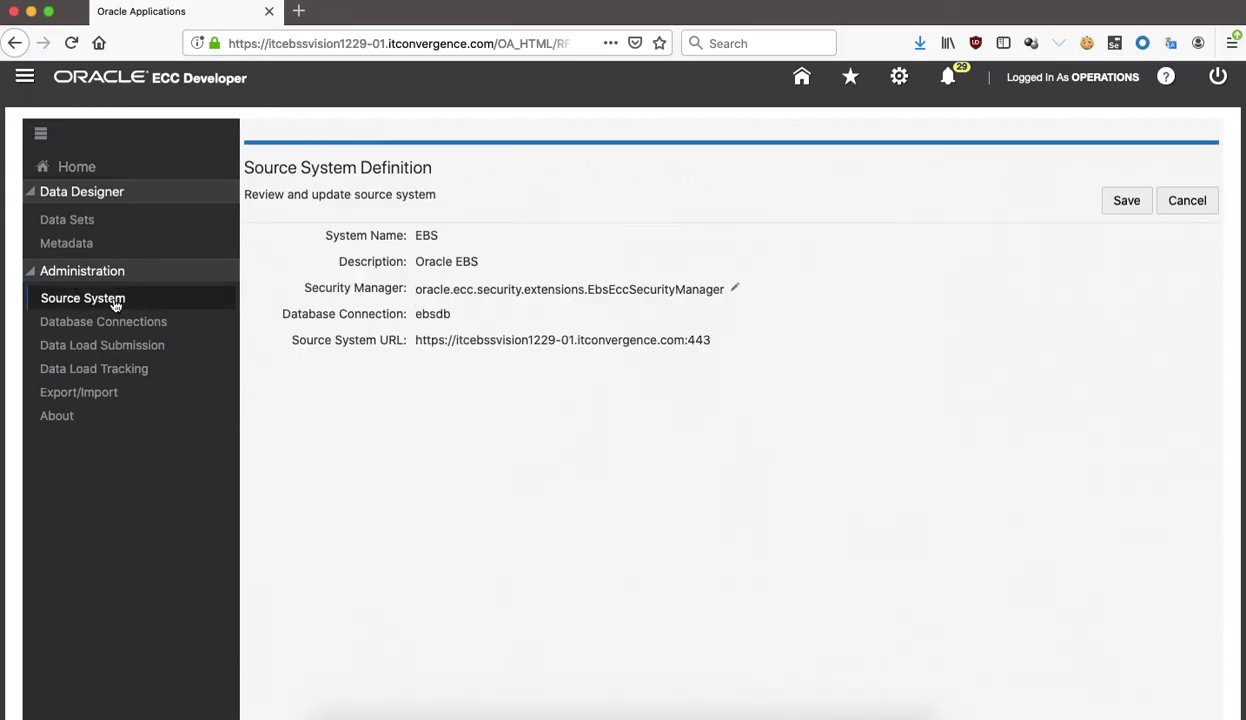
{"action": "left_click", "coordinate": [156, 347]}
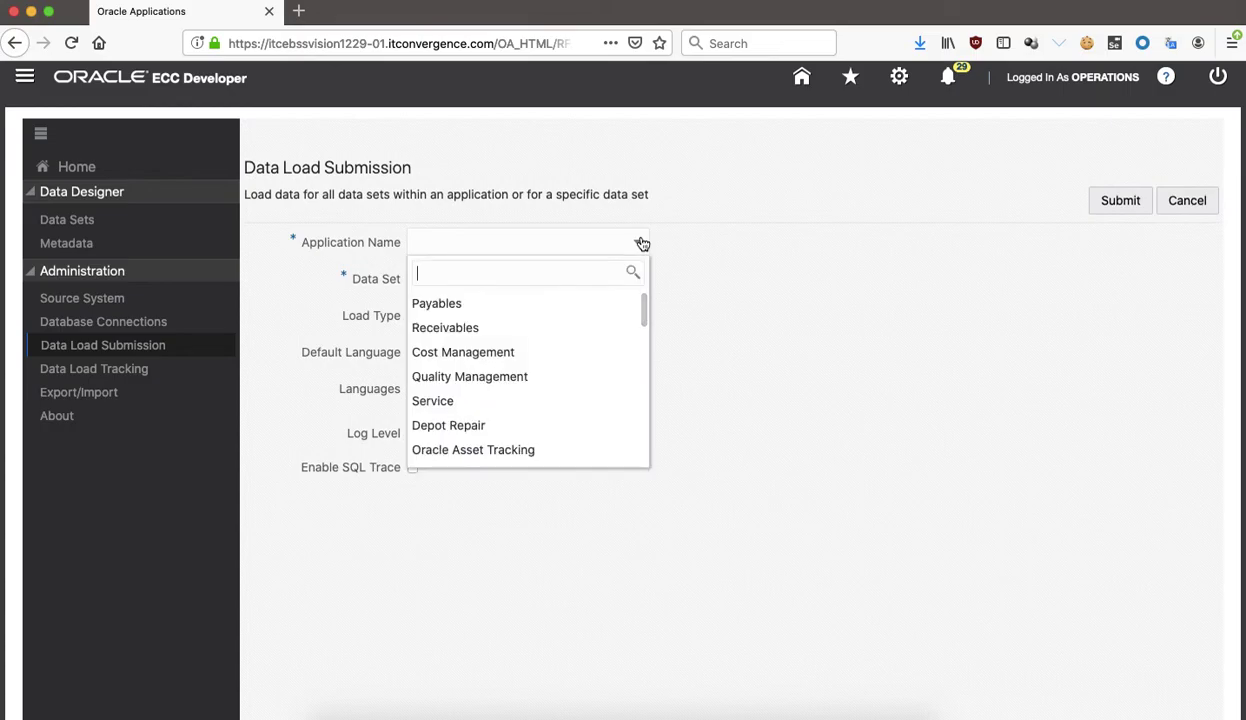
Submit a Full Load of the Payables Installments (ap-trx) data set, then go to Export/Import.
{"action": "left_click", "coordinate": [587, 303]}
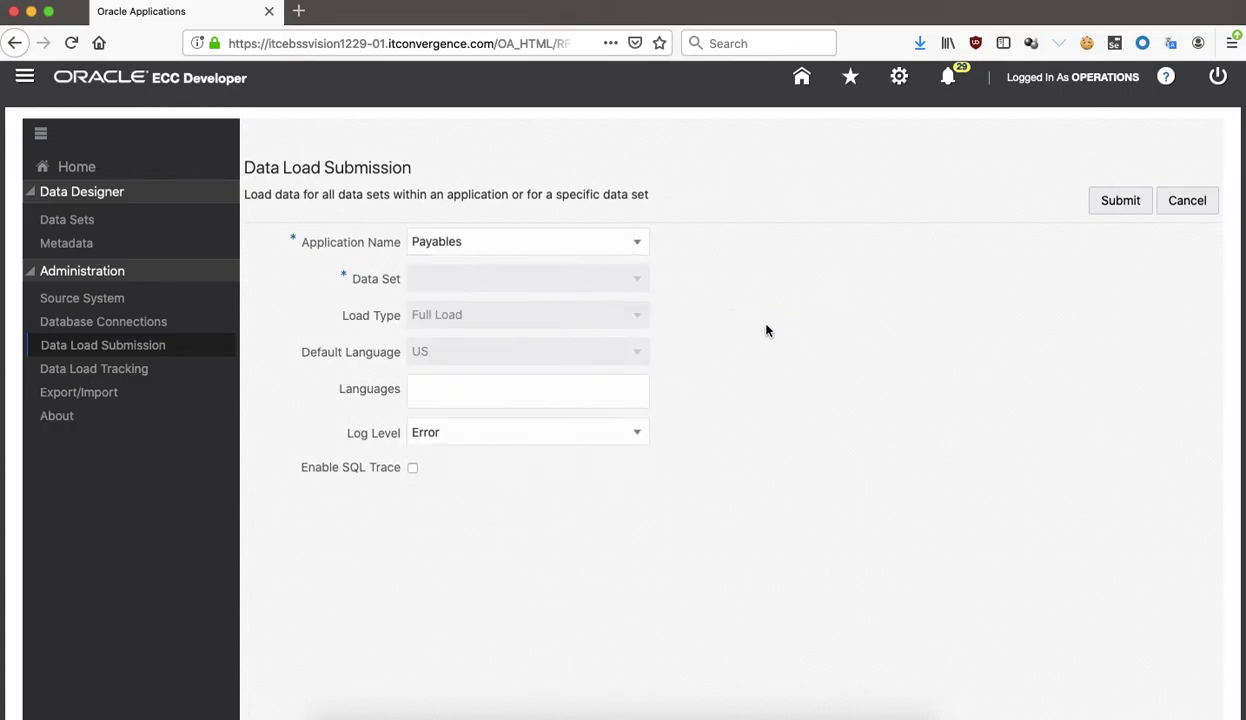
{"action": "left_click", "coordinate": [638, 281]}
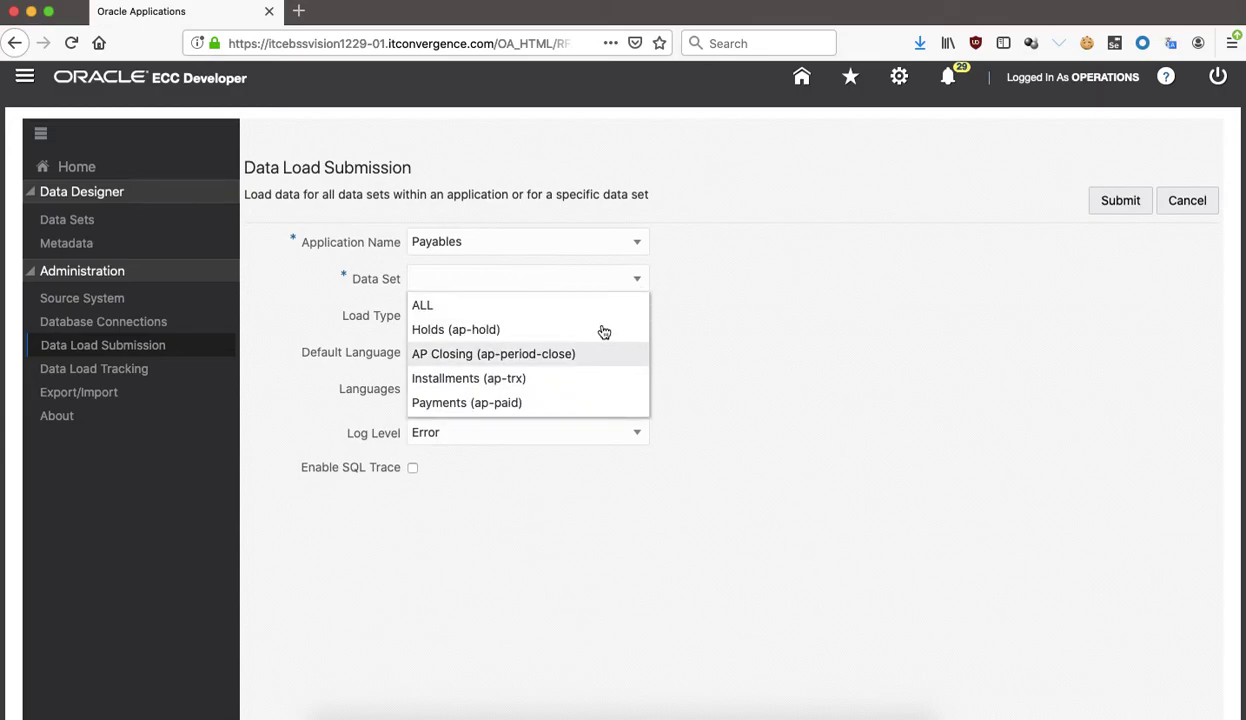
{"action": "left_click", "coordinate": [603, 379]}
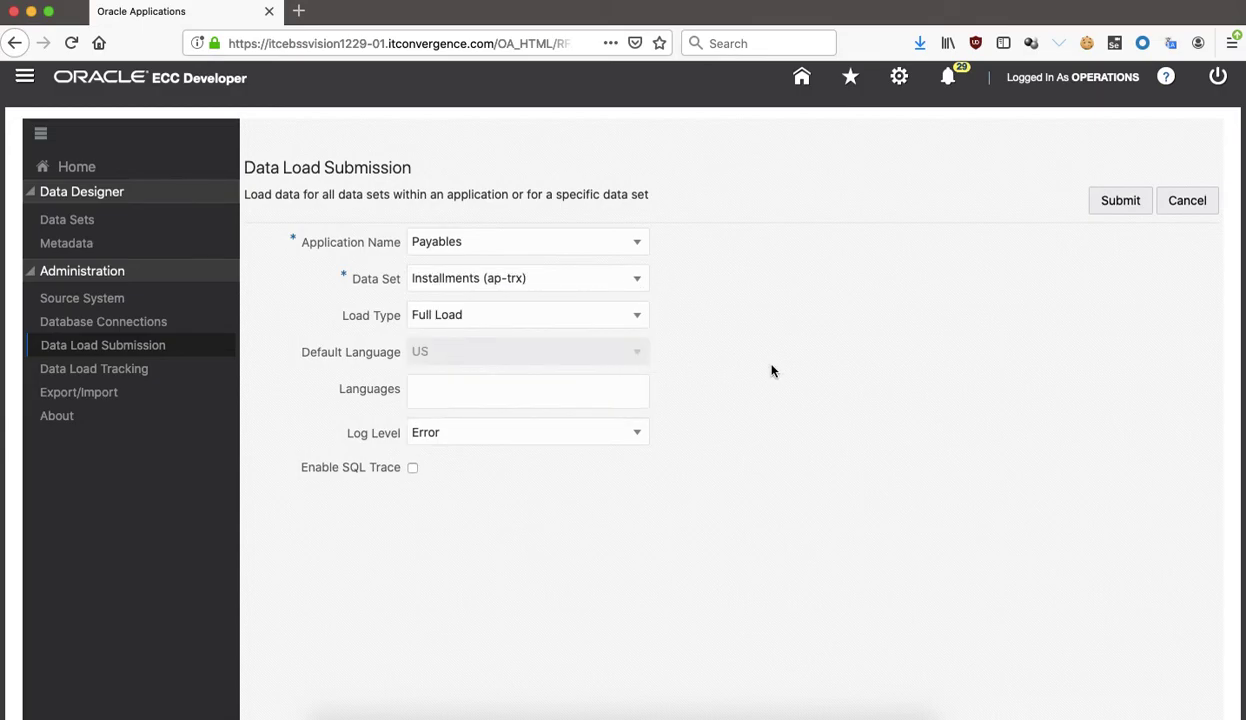
{"action": "left_click", "coordinate": [636, 318]}
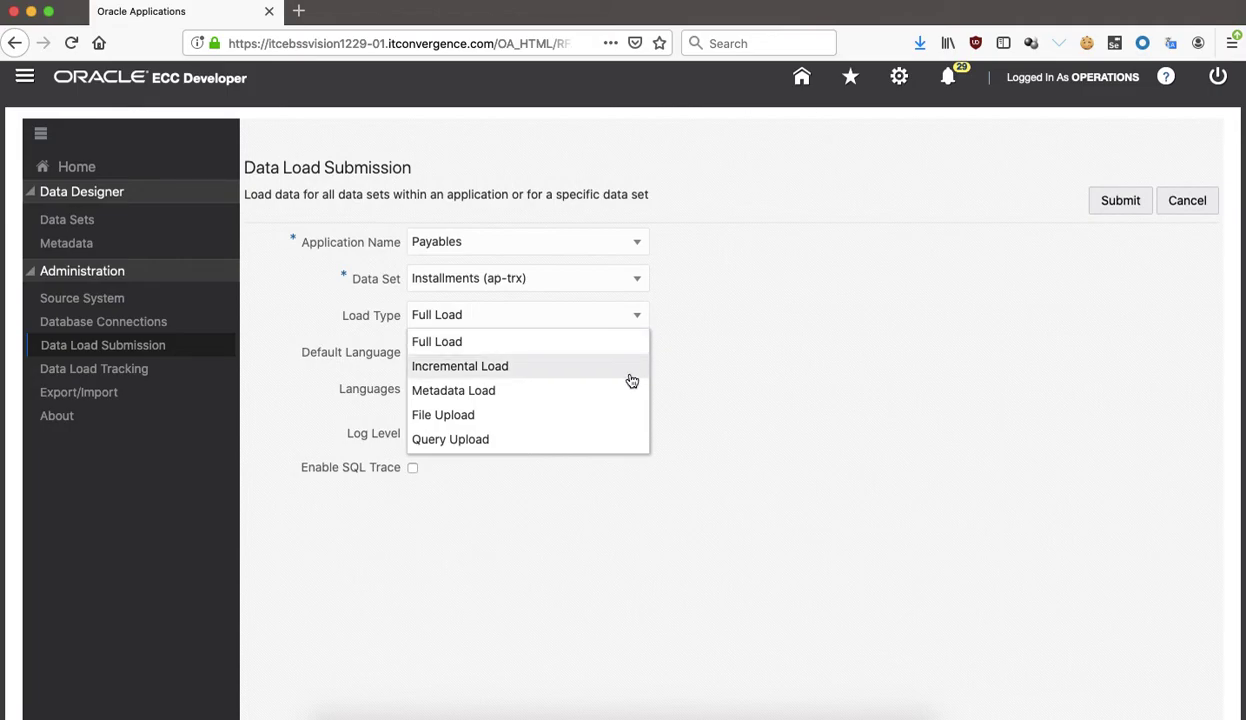
{"action": "left_click", "coordinate": [798, 362]}
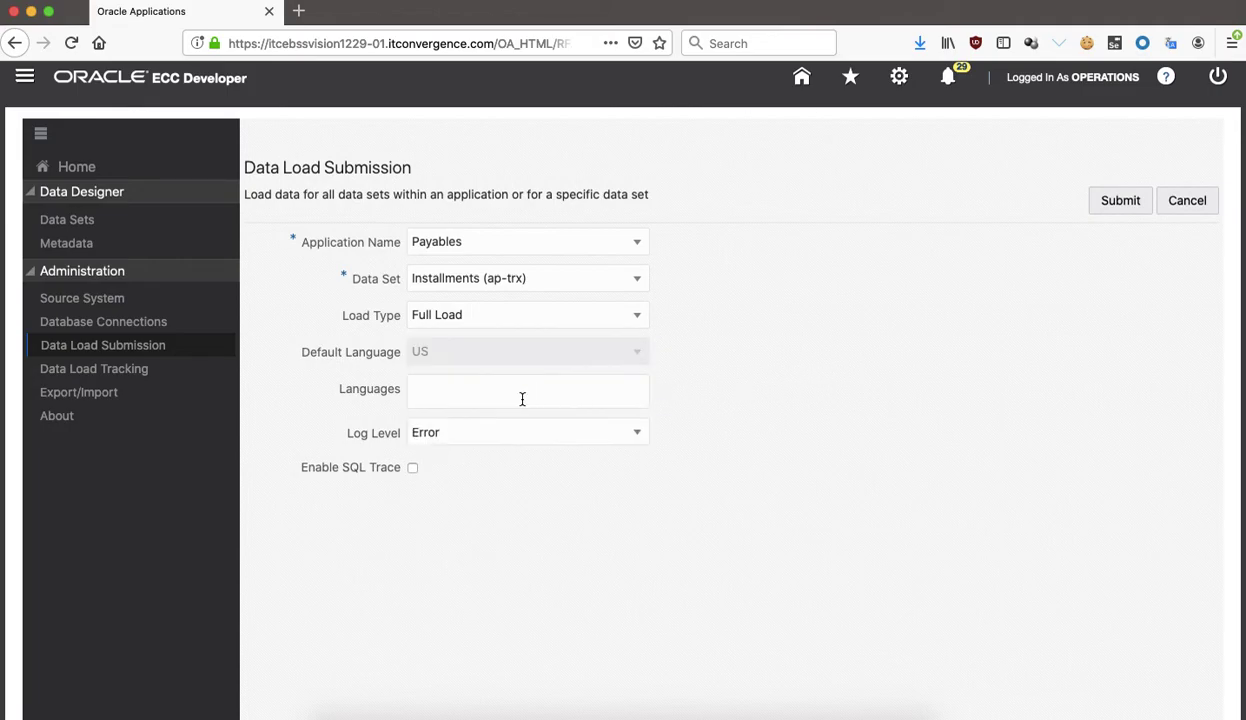
{"action": "left_click", "coordinate": [1124, 201]}
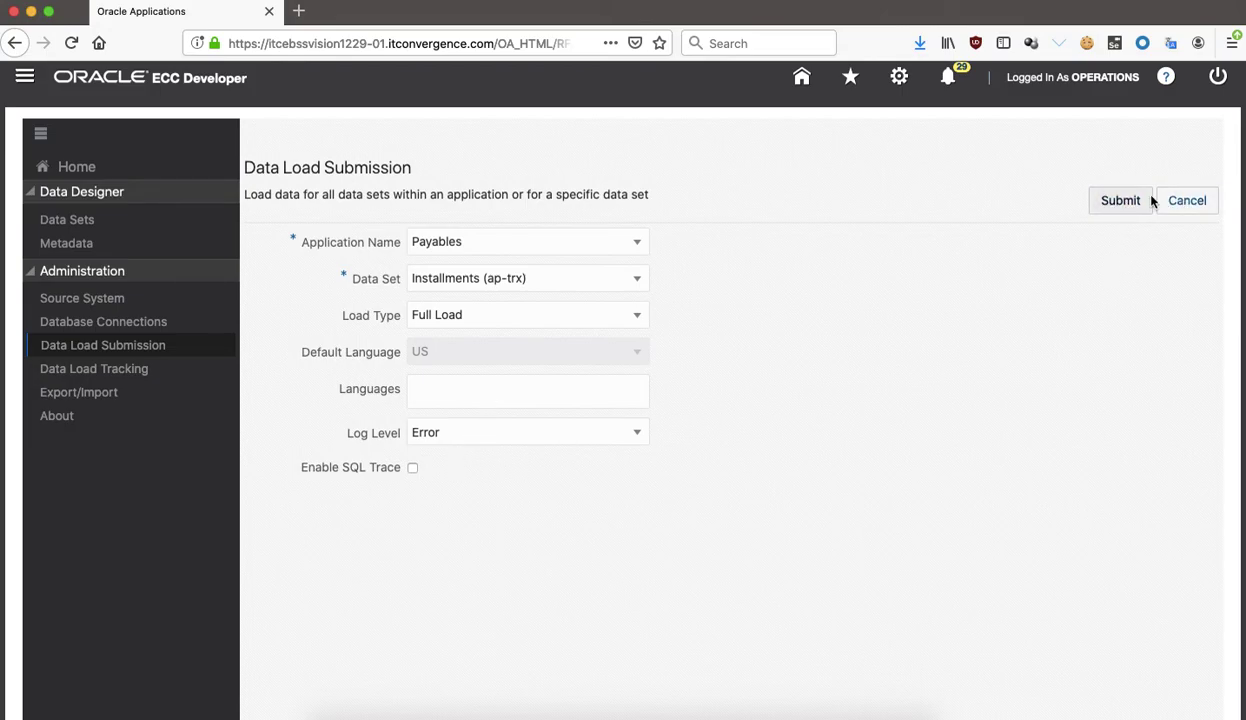
{"action": "left_click", "coordinate": [90, 394]}
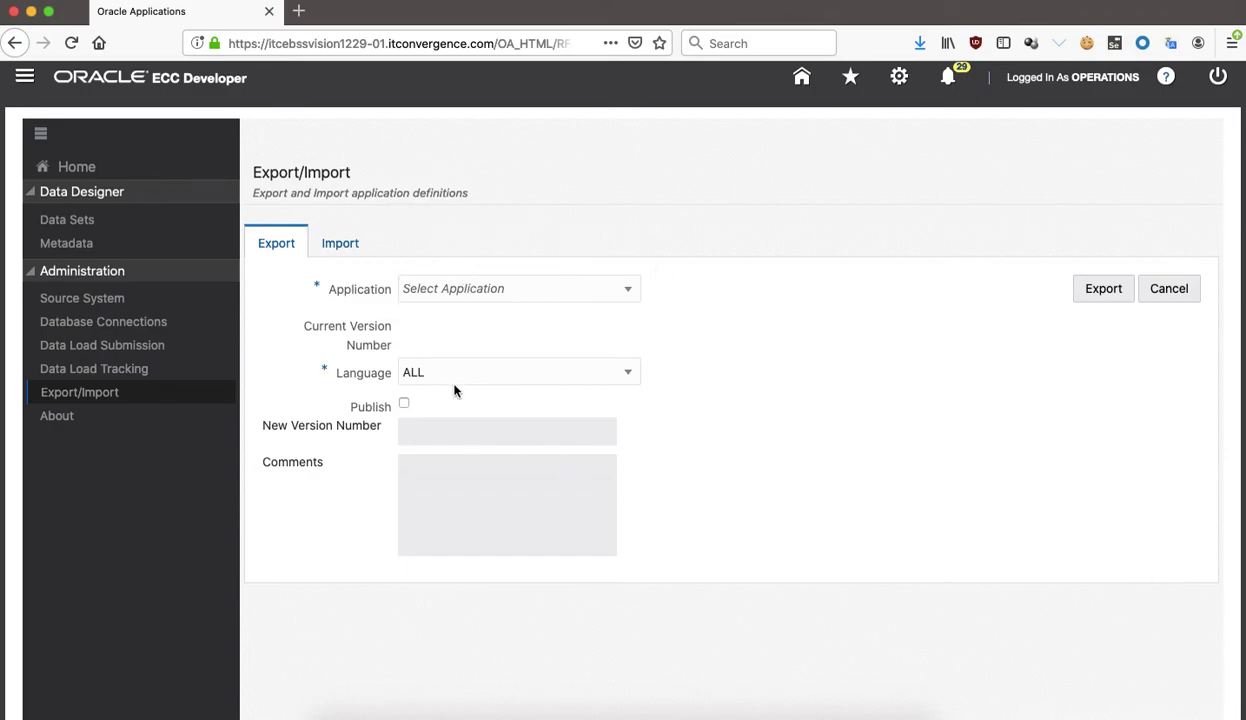
Return from Export/Import to the E-Business Suite home page.
{"action": "left_click", "coordinate": [78, 167]}
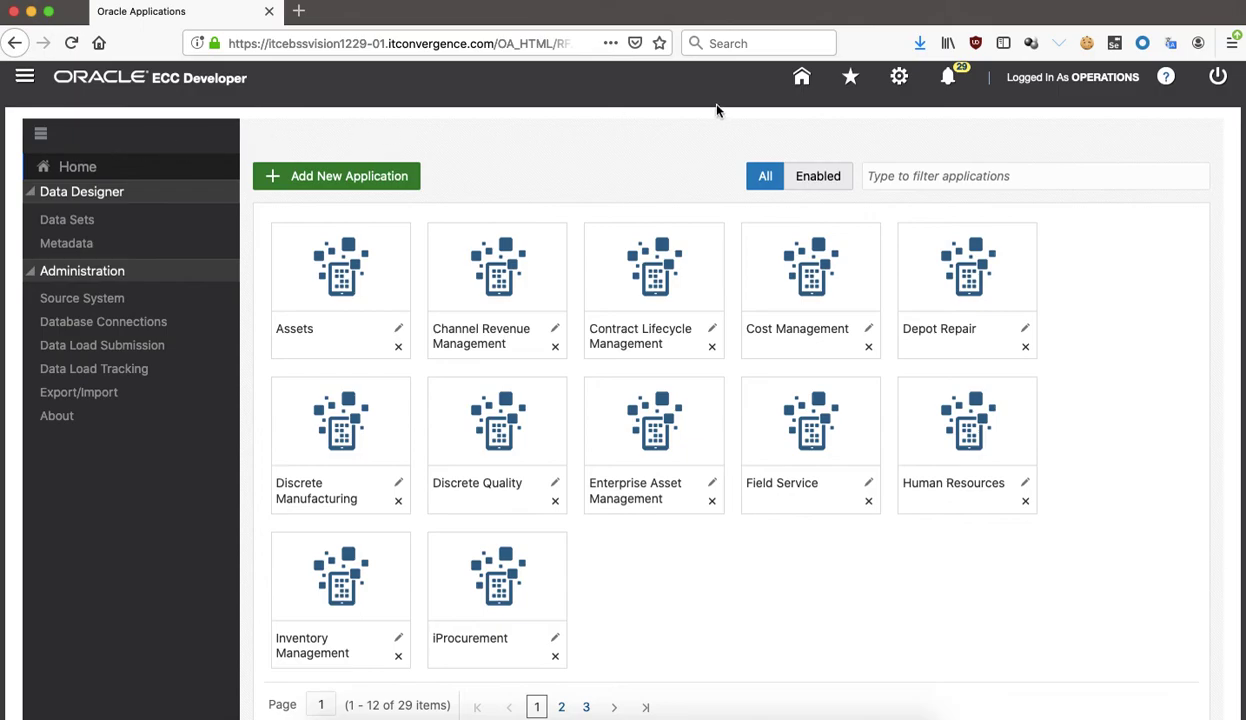
{"action": "left_click", "coordinate": [802, 80]}
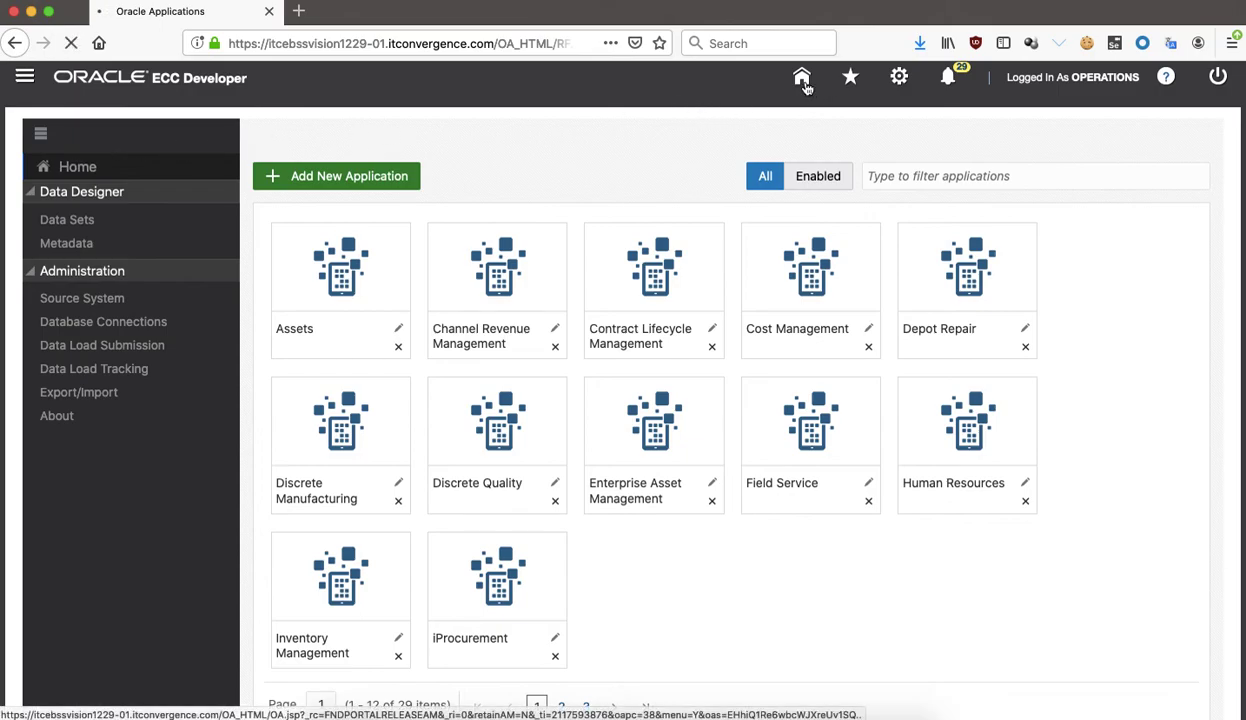